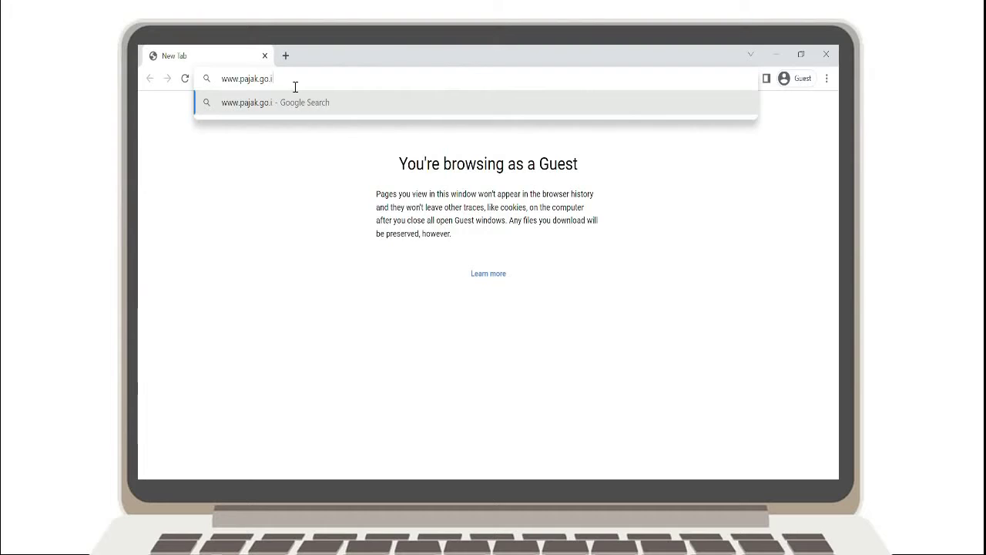
- Load pajak.go.id and go through LOGIN to the djponline.pajak.go.id login page
{"action": "key", "text": "Return"}
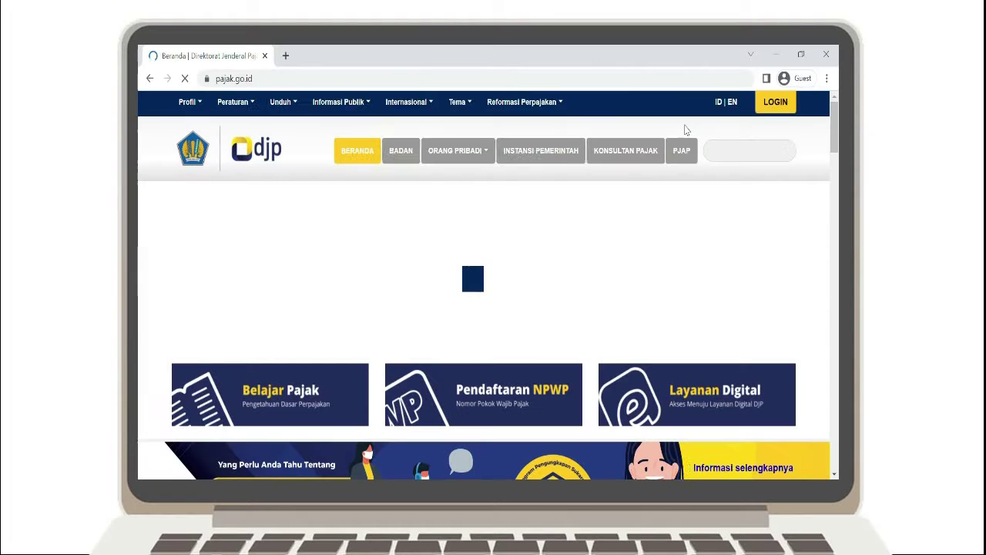
{"action": "left_click", "coordinate": [776, 102]}
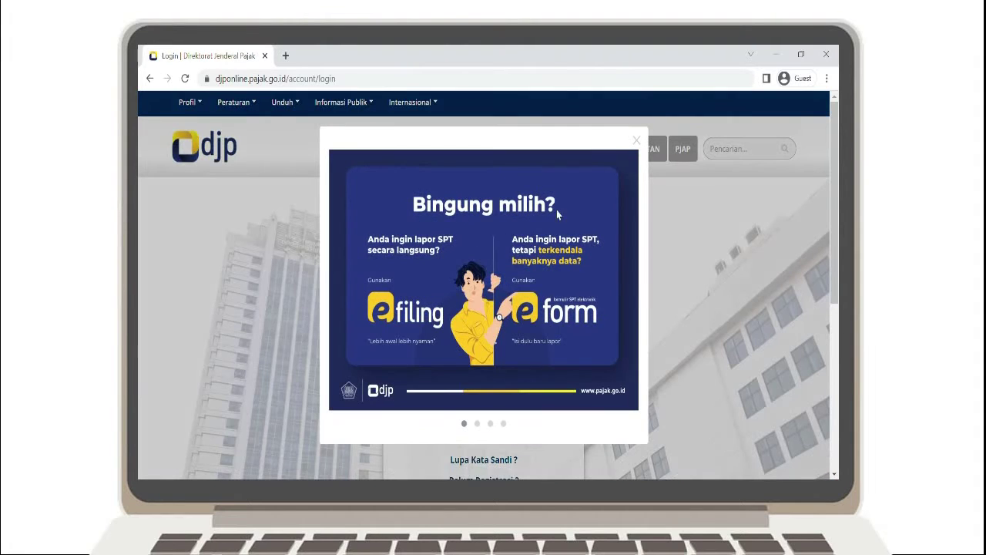
- Dismiss the e-filing pop-up and log in with the taxpayer's NPWP, password and security code
{"action": "left_click", "coordinate": [637, 142]}
{"action": "left_click", "coordinate": [423, 282]}
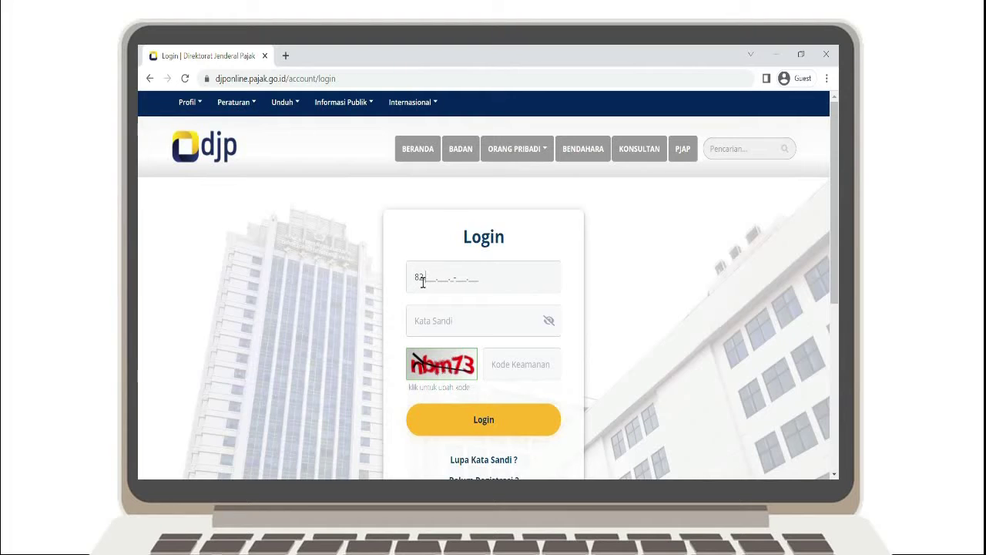
{"action": "type", "text": "•••••"}
{"action": "key", "text": "Tab"}
{"action": "type", "text": "n"}
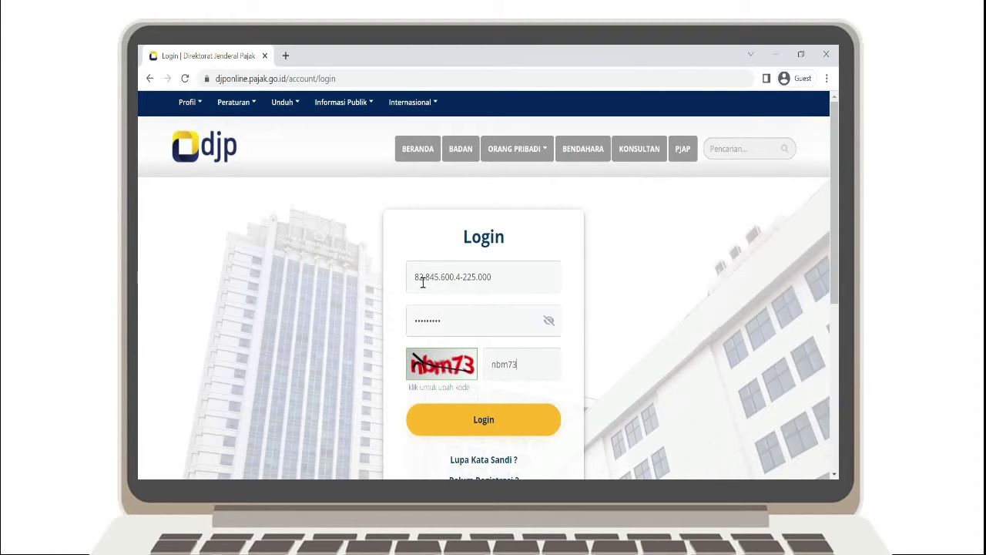
{"action": "key", "text": "Return"}
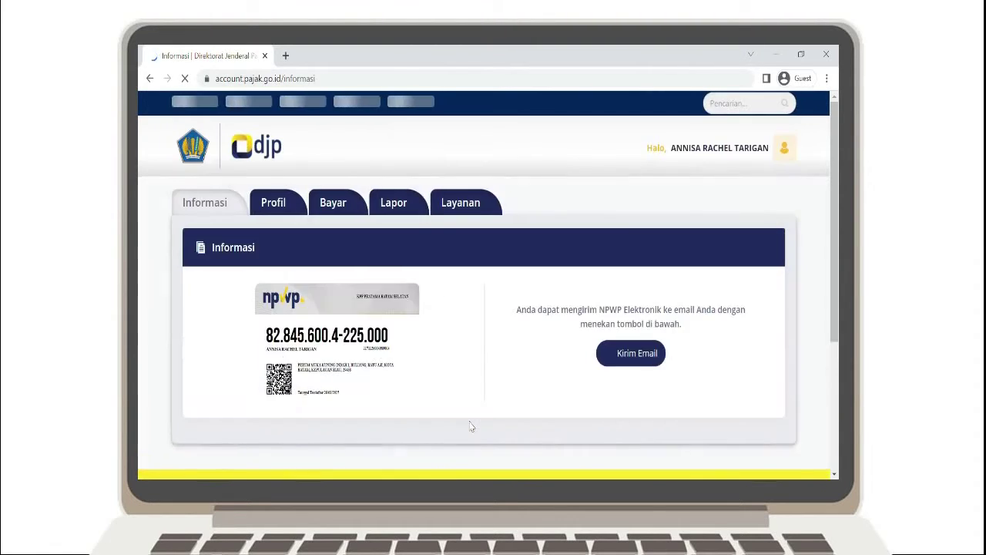
- Go to Lapor, open the e-Filing service and start Buat SPT
{"action": "left_click", "coordinate": [400, 201]}
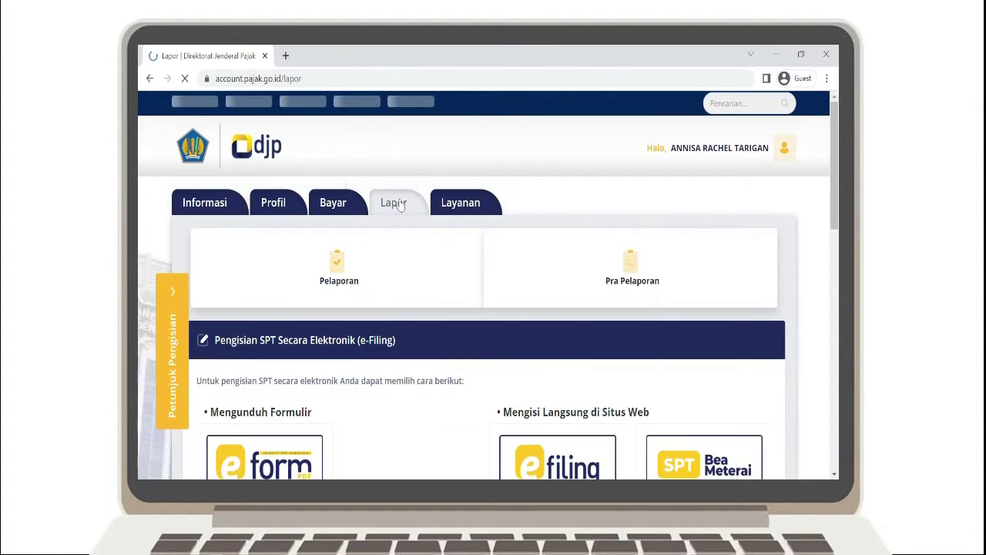
{"action": "scroll", "coordinate": [631, 278], "scroll_direction": "down", "scroll_amount": 3}
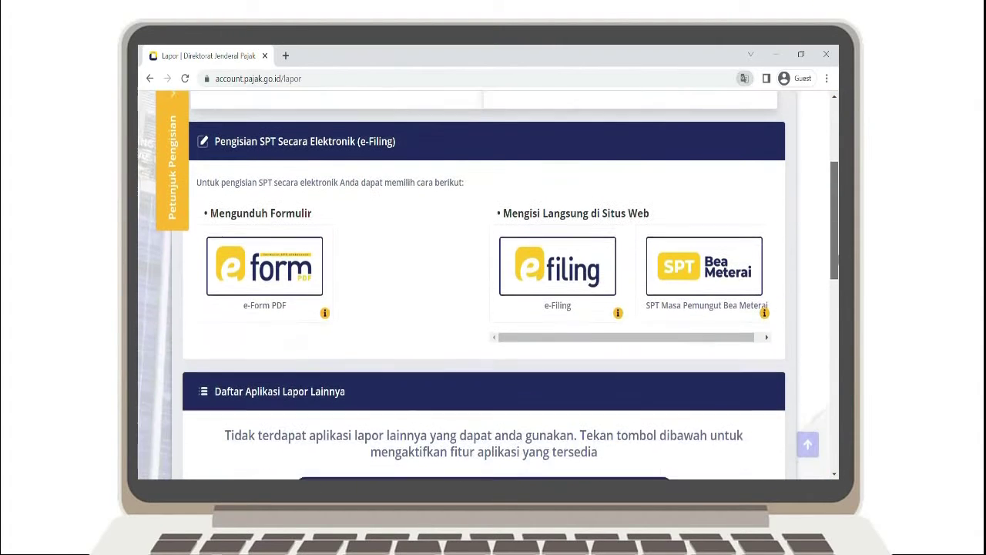
{"action": "left_click", "coordinate": [576, 265]}
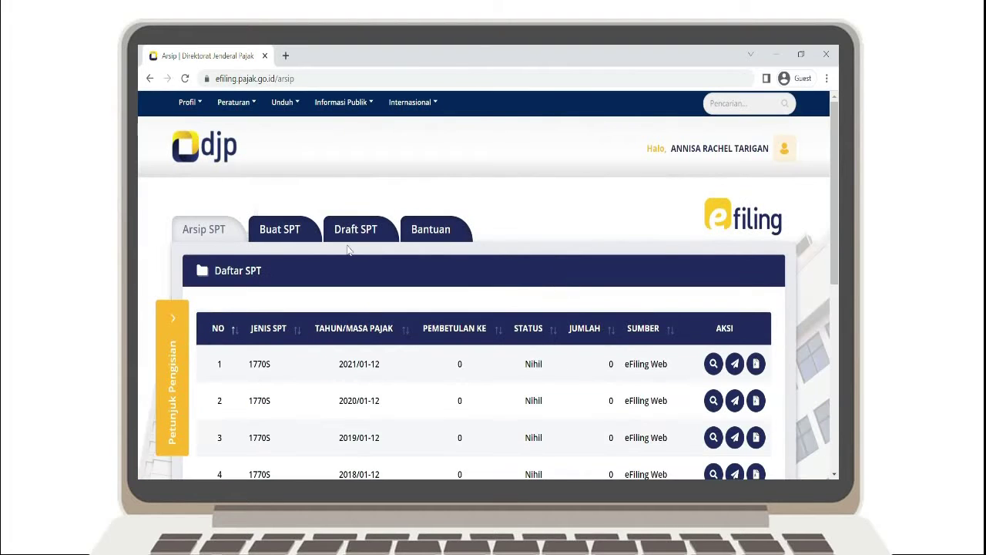
{"action": "left_click", "coordinate": [280, 231]}
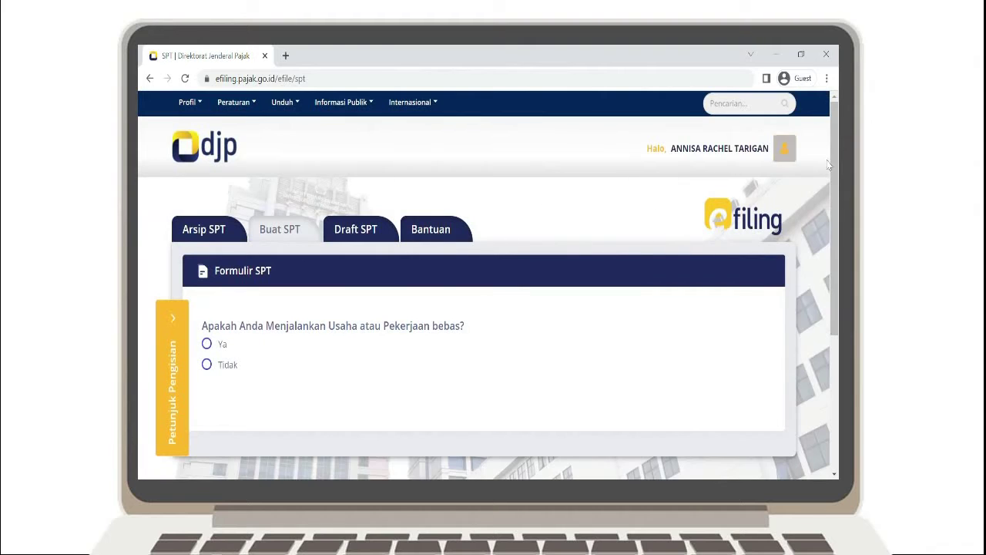
{"action": "scroll", "coordinate": [493, 285], "scroll_direction": "down", "scroll_amount": 2}
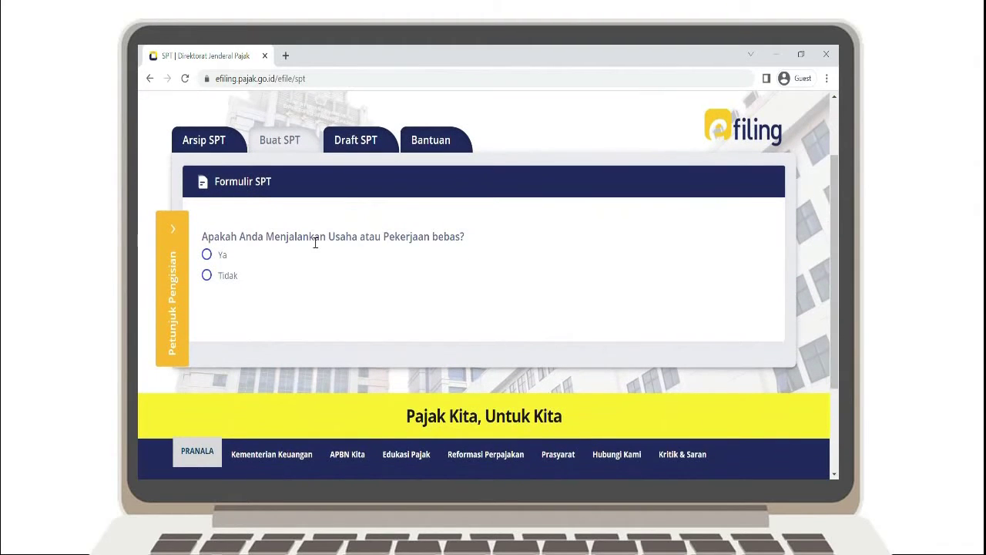
- Answer Tidak to all three screening questions and choose SPT 1770 S dengan formulir
{"action": "left_click", "coordinate": [226, 281]}
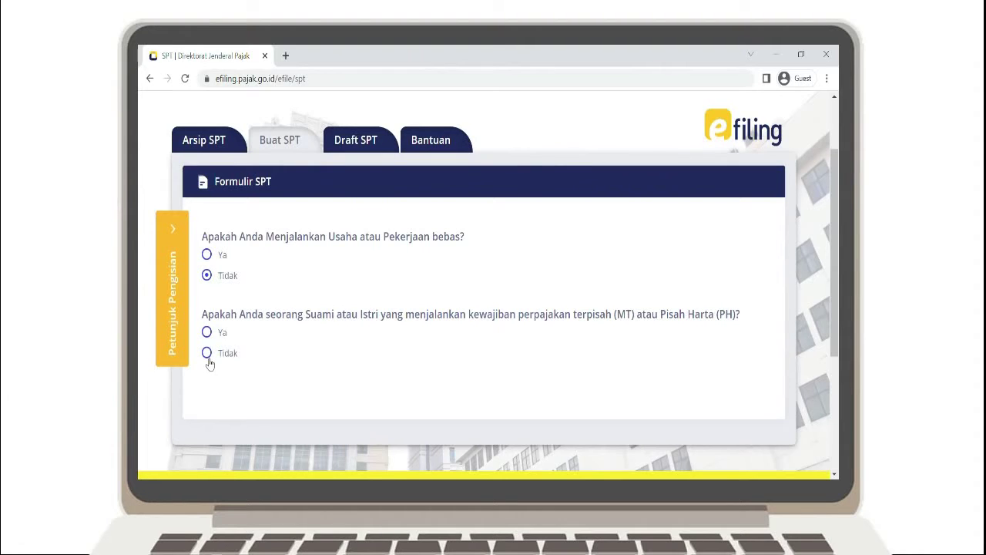
{"action": "left_click", "coordinate": [209, 361]}
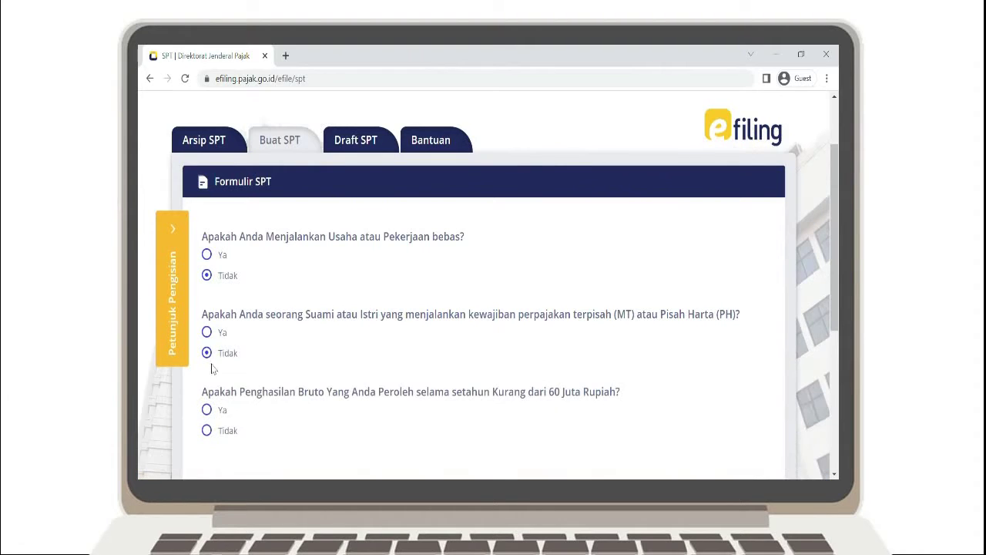
{"action": "left_click", "coordinate": [208, 432]}
{"action": "left_click_drag", "start_coordinate": [835, 212], "coordinate": [835, 272]}
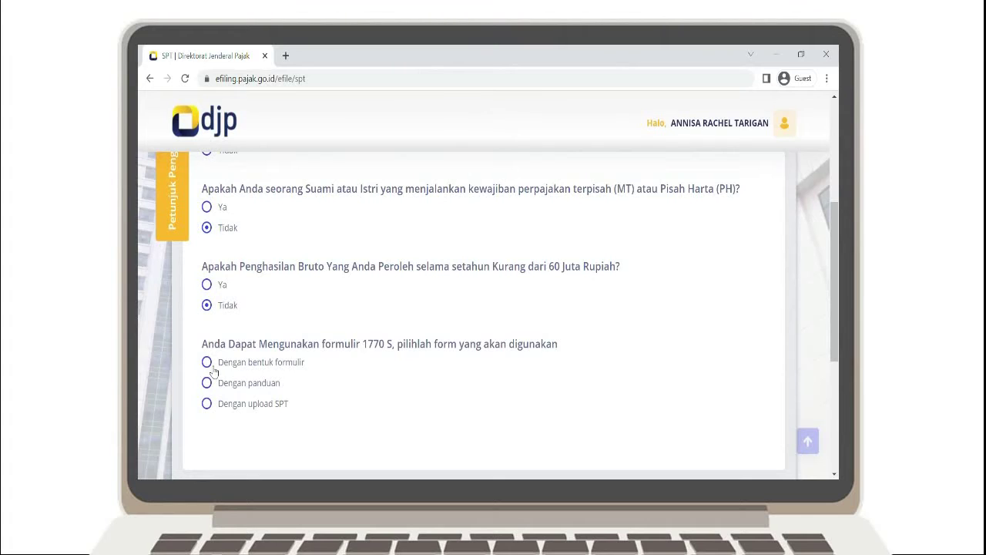
{"action": "left_click", "coordinate": [208, 363]}
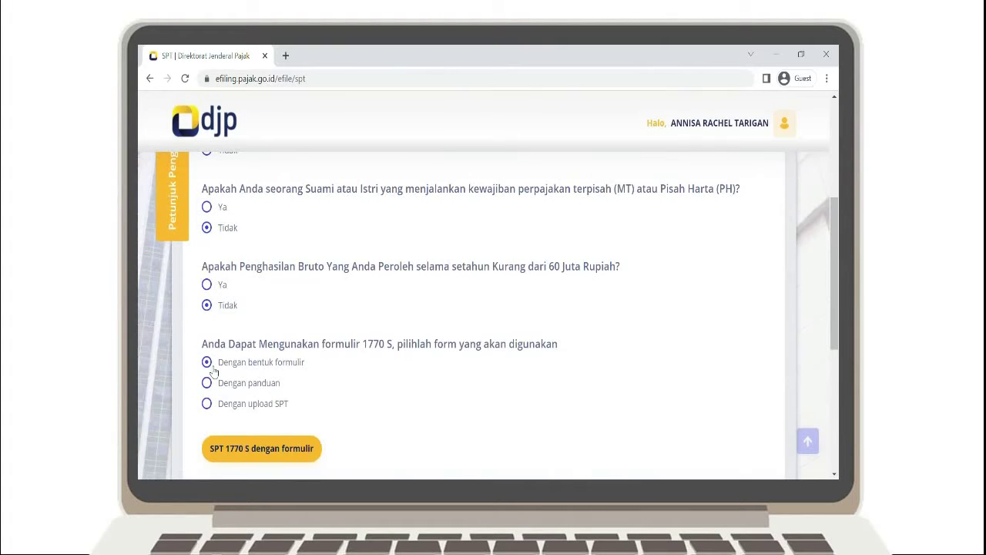
{"action": "left_click", "coordinate": [262, 450]}
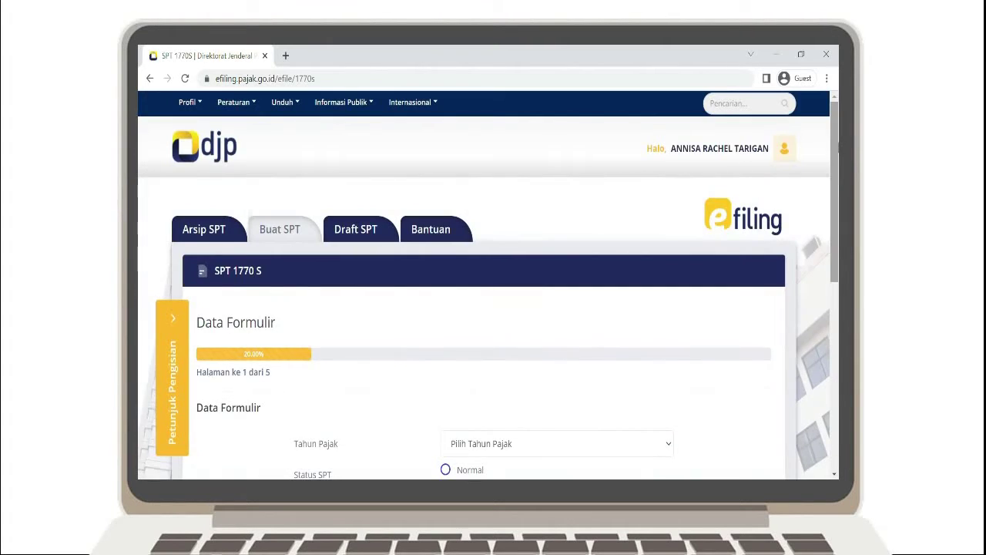
- Set tax year 2016 with SPT status Normal and continue to Lampiran II
{"action": "left_click_drag", "start_coordinate": [836, 145], "coordinate": [836, 216]}
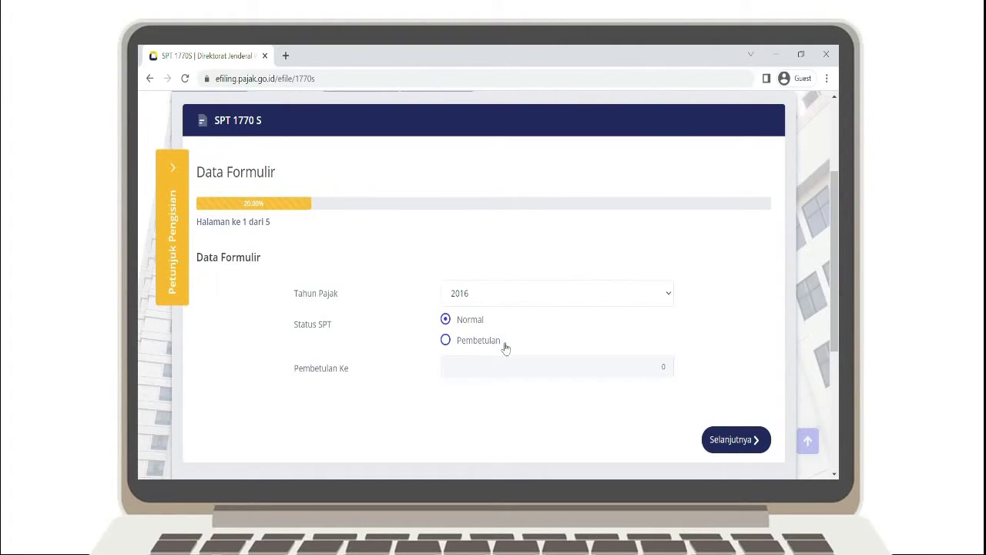
{"action": "left_click", "coordinate": [735, 439]}
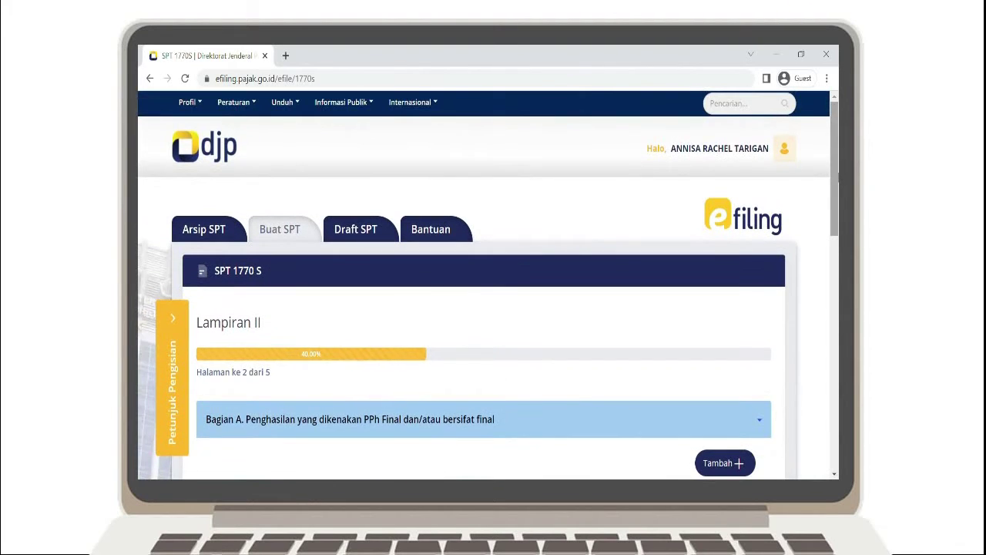
{"action": "scroll", "coordinate": [487, 284], "scroll_direction": "down", "scroll_amount": 3}
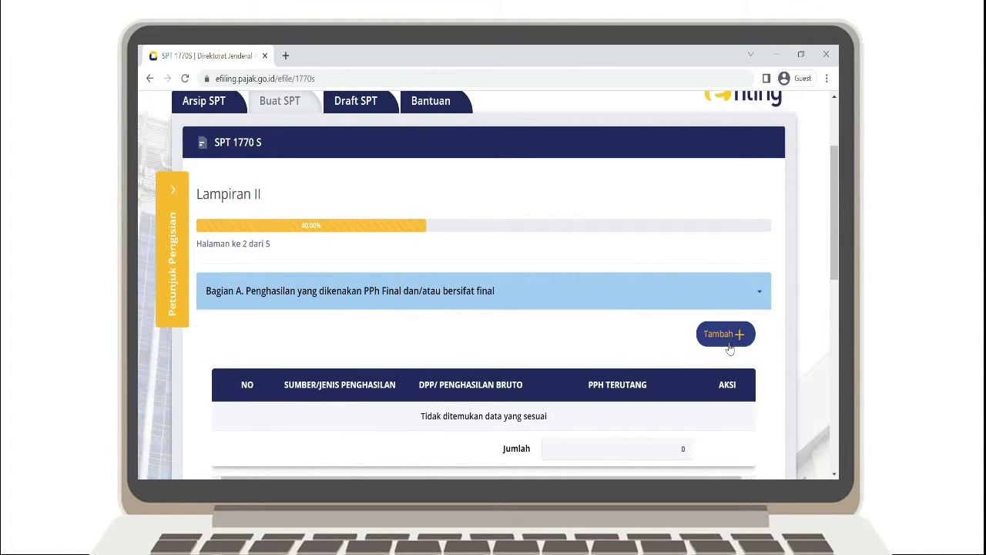
{"action": "left_click", "coordinate": [724, 335]}
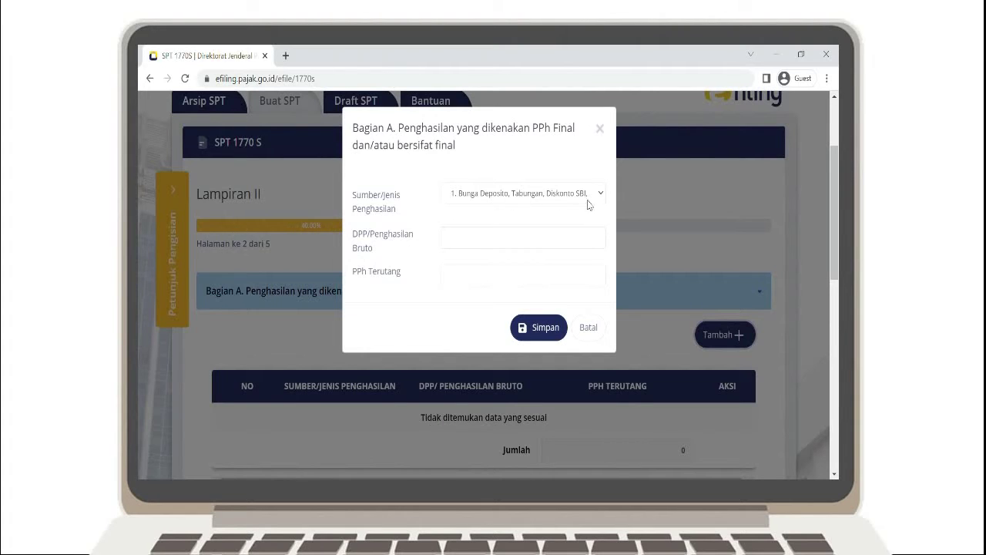
{"action": "left_click", "coordinate": [593, 199]}
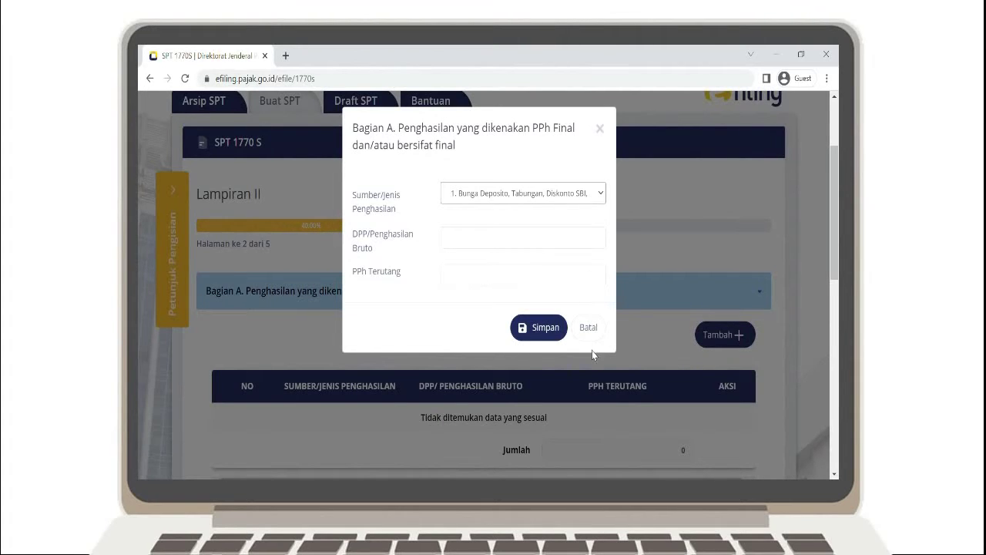
{"action": "left_click", "coordinate": [423, 245]}
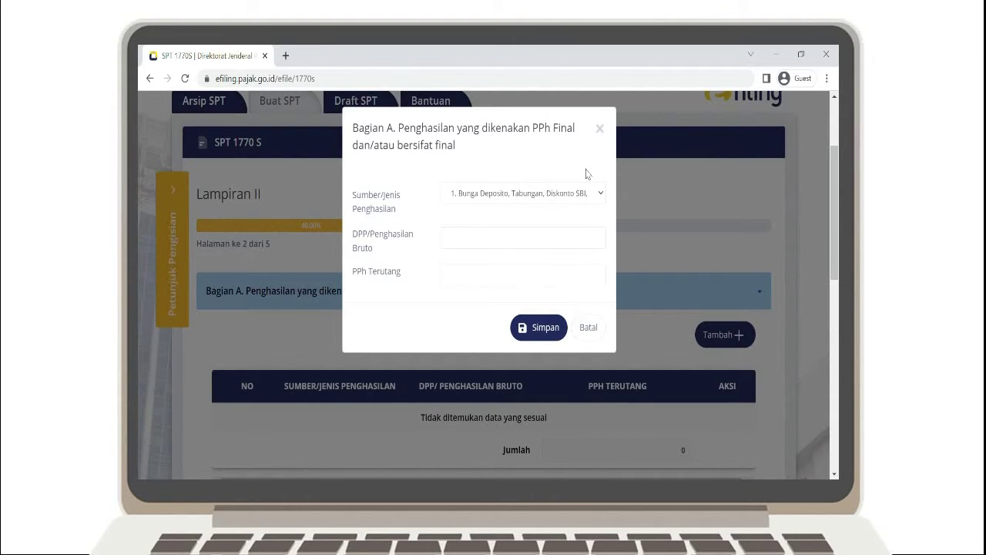
{"action": "left_click", "coordinate": [600, 129]}
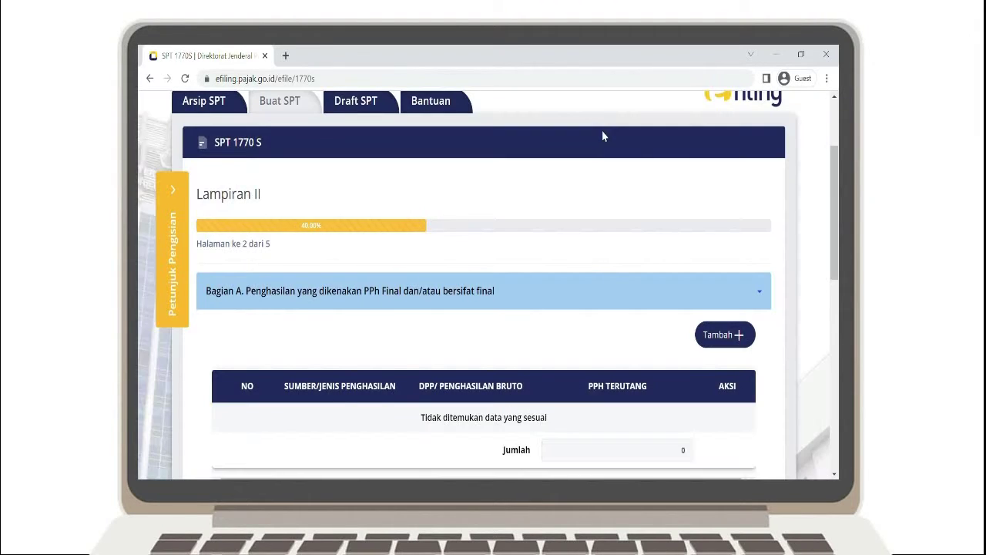
{"action": "scroll", "coordinate": [488, 284], "scroll_direction": "down", "scroll_amount": 3}
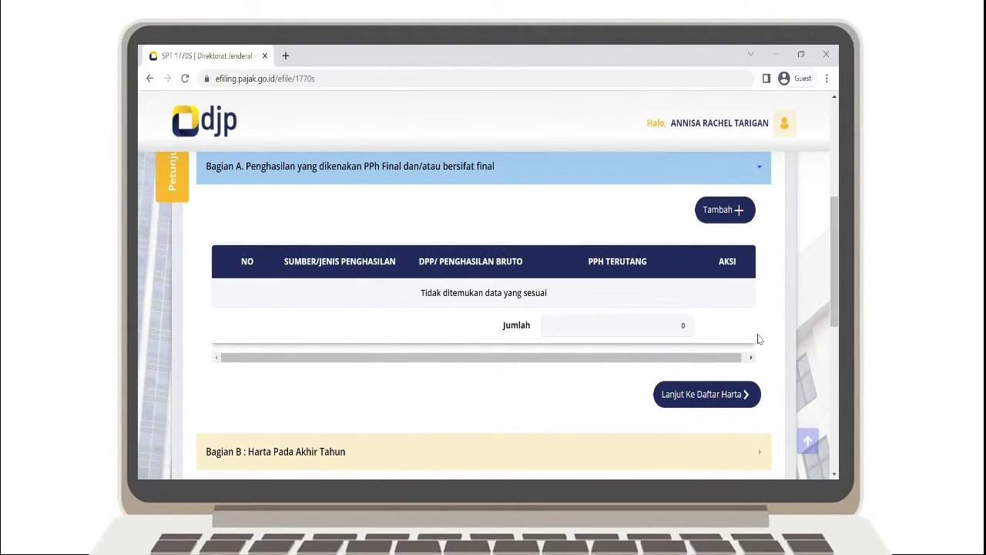
- Add a 043-Mobil asset 'Mobil sedan', acquired 2016 for 150.000.000, with a description
{"action": "left_click", "coordinate": [699, 394]}
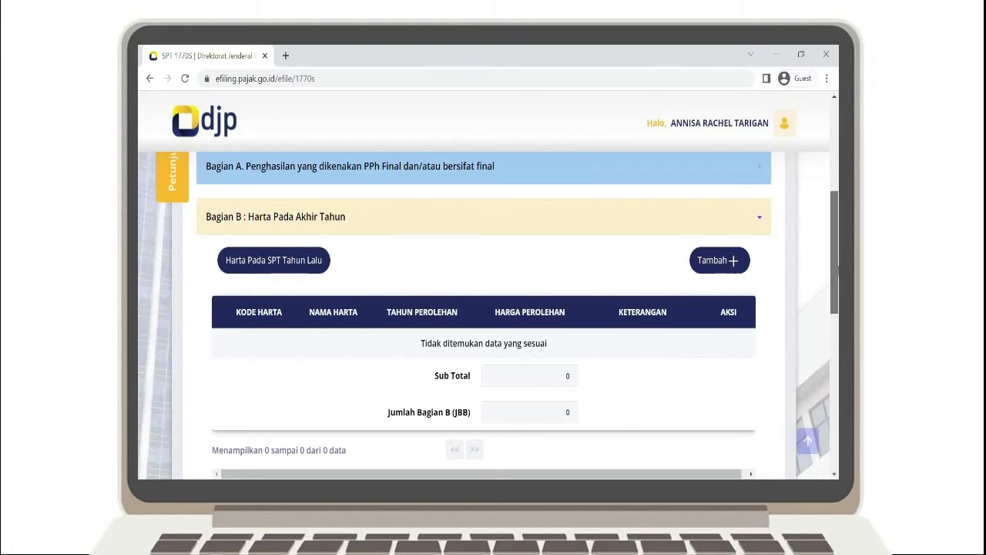
{"action": "scroll", "coordinate": [834, 254], "scroll_direction": "down", "scroll_amount": 1}
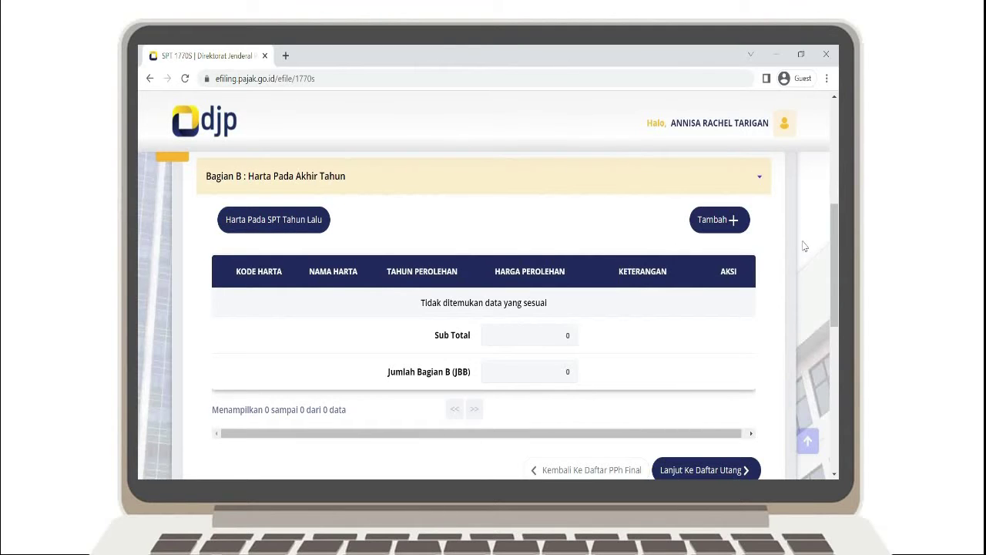
{"action": "left_click", "coordinate": [721, 226]}
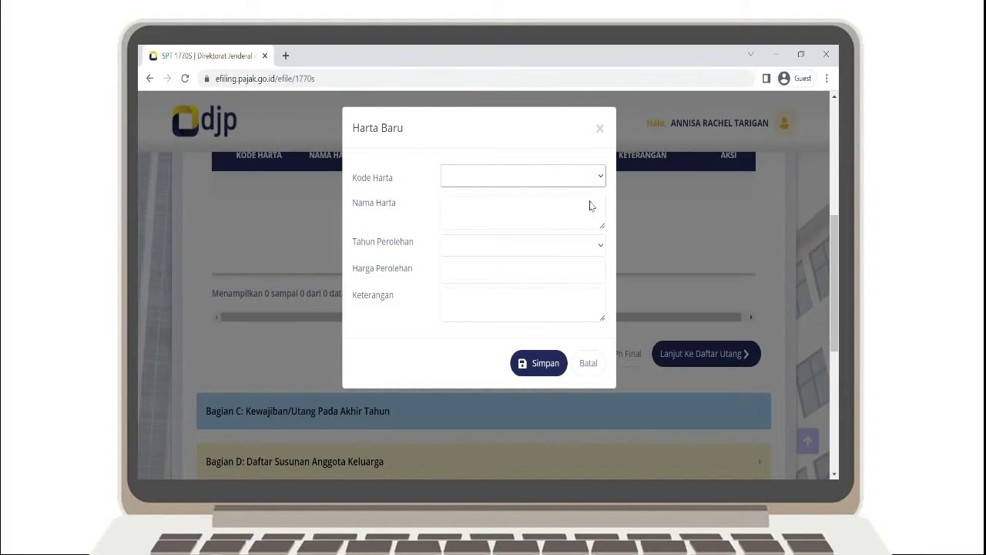
{"action": "left_click", "coordinate": [599, 240]}
{"action": "left_click", "coordinate": [498, 212]}
{"action": "left_click", "coordinate": [485, 223]}
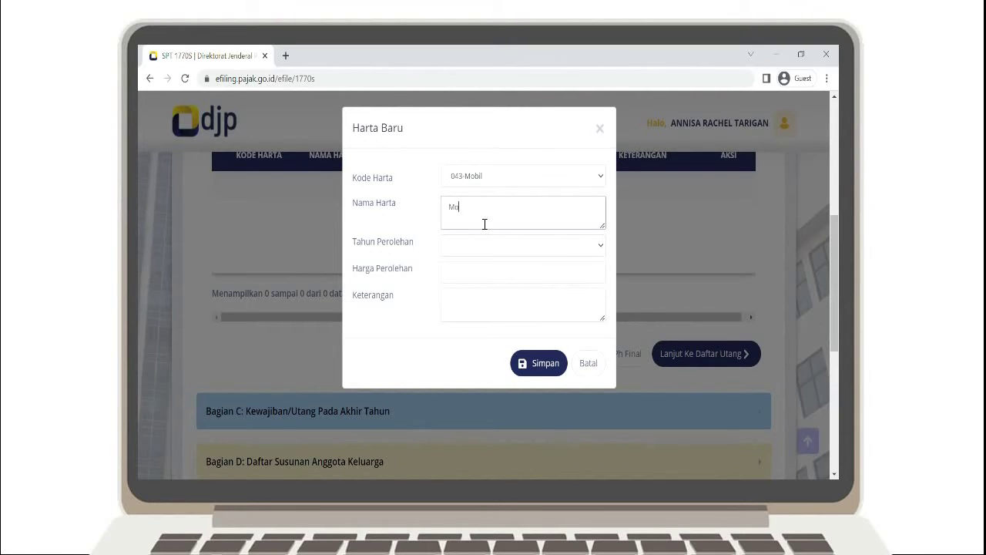
{"action": "key", "text": "Tab"}
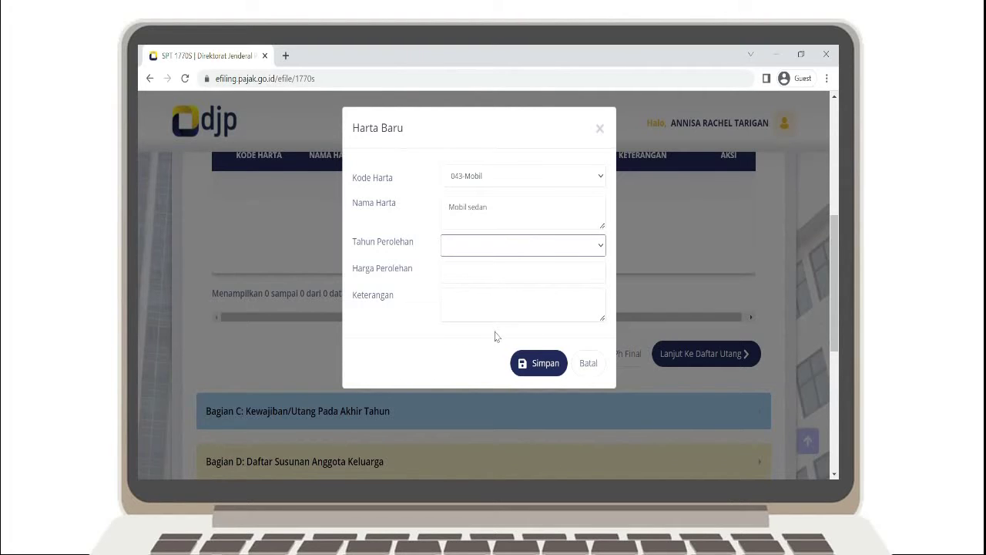
{"action": "type", "text": "2016"}
{"action": "left_click", "coordinate": [482, 278]}
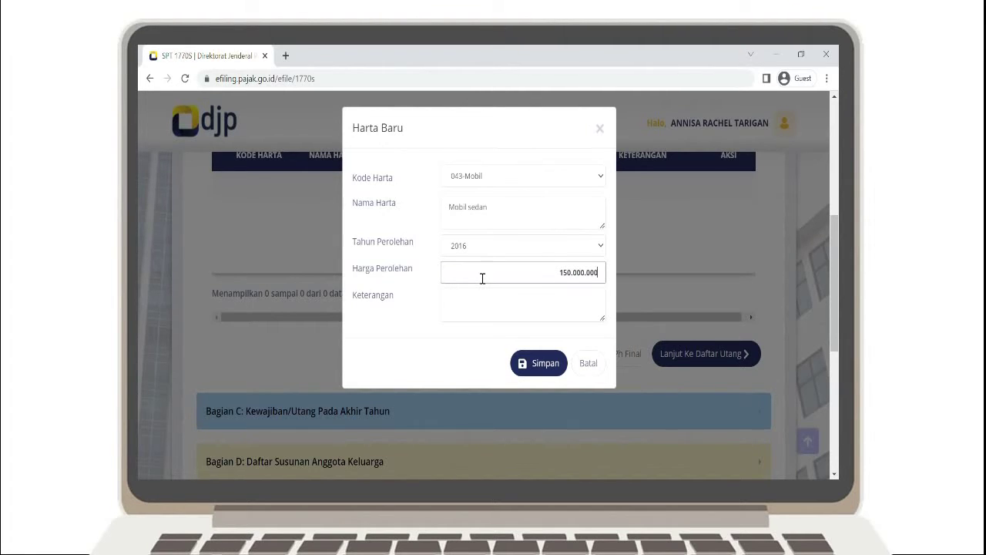
{"action": "left_click", "coordinate": [506, 308]}
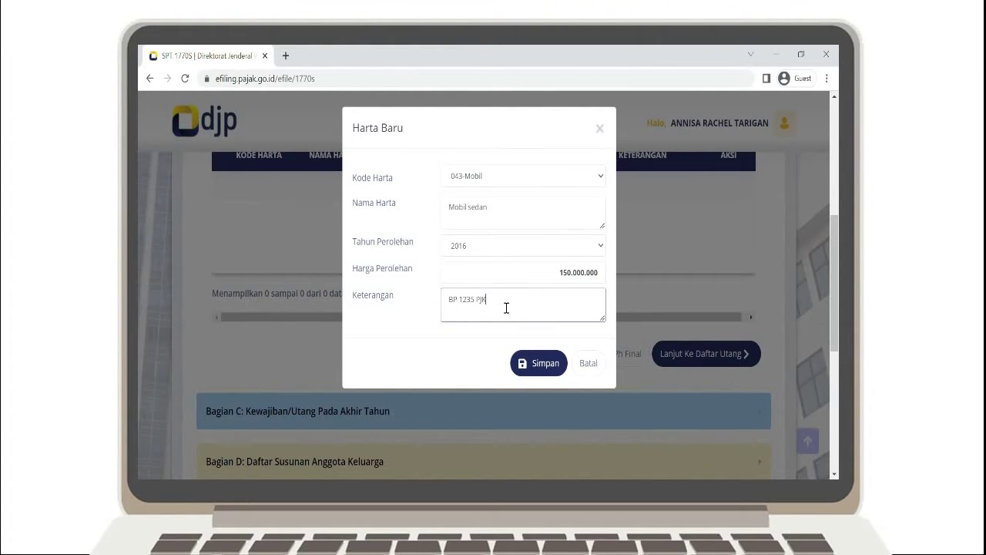
{"action": "left_click", "coordinate": [550, 363]}
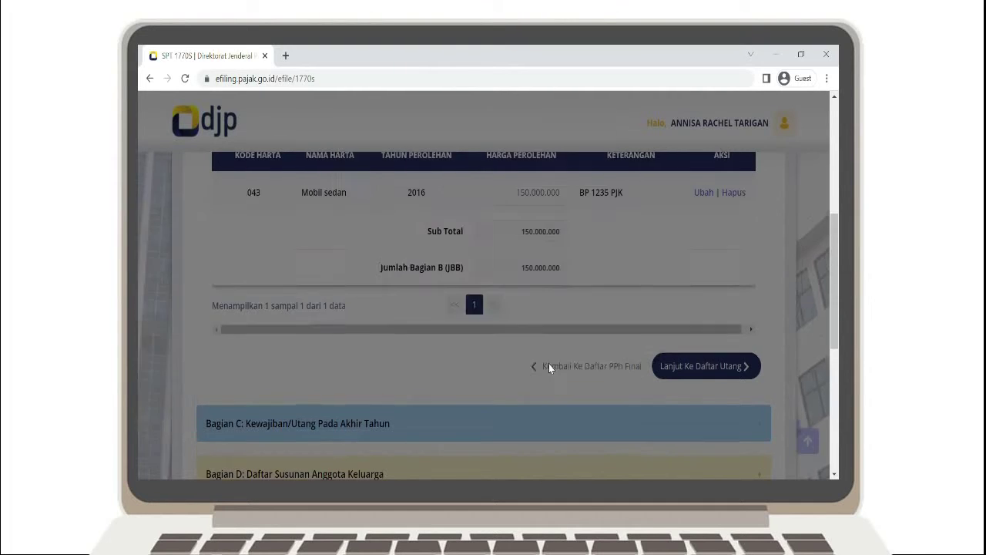
- In the Bagian C debt list, start a new debt entry with Kode Utang 101
{"action": "left_click_drag", "start_coordinate": [836, 235], "coordinate": [837, 292]}
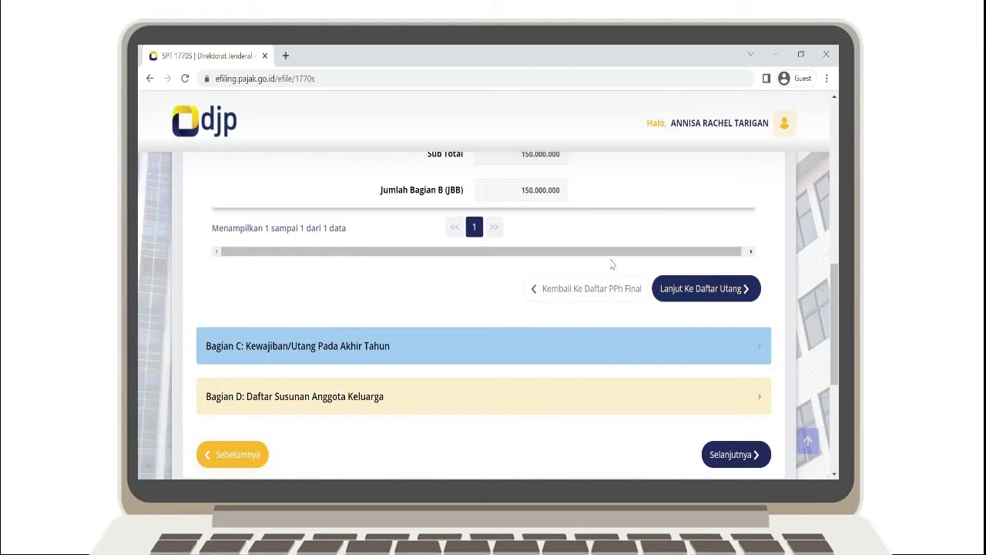
{"action": "left_click", "coordinate": [744, 290]}
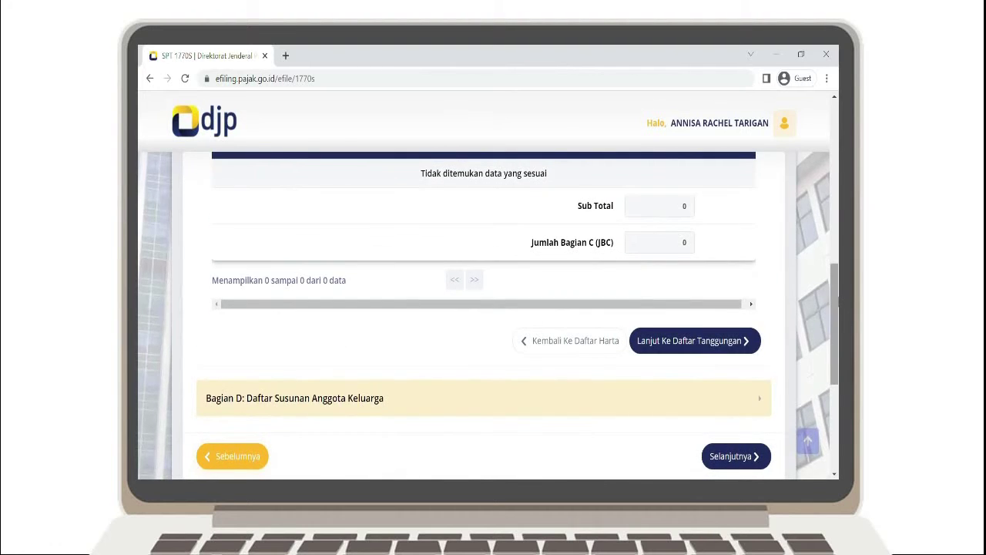
{"action": "left_click_drag", "start_coordinate": [834, 301], "coordinate": [825, 252]}
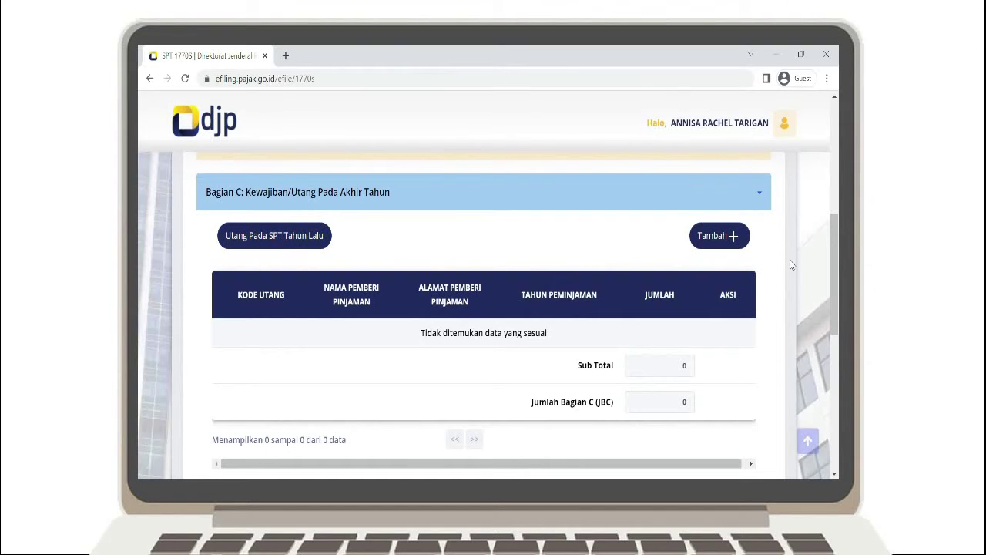
{"action": "left_click", "coordinate": [737, 245]}
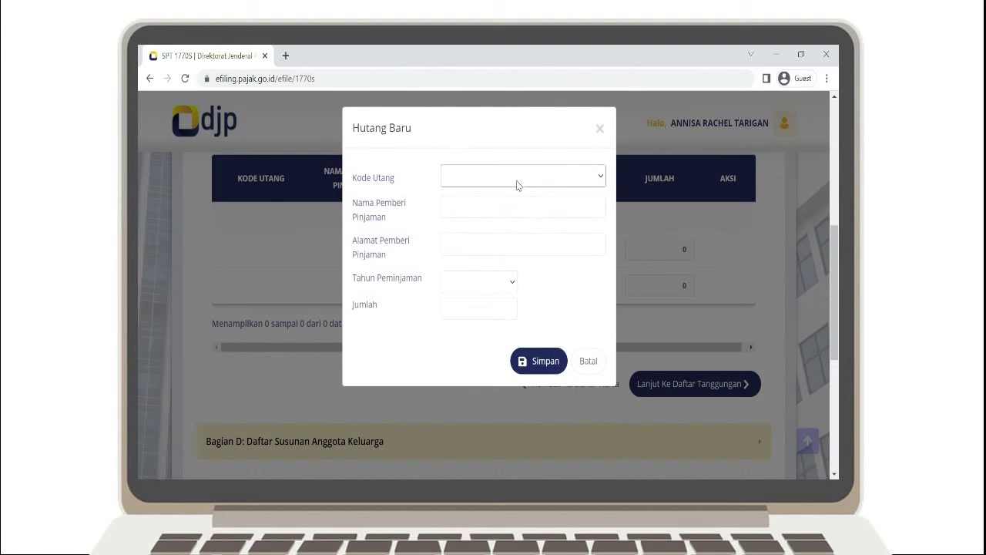
{"action": "left_click", "coordinate": [518, 185]}
{"action": "left_click", "coordinate": [478, 206]}
- Enter lender Bank swasta, its address, year 2016 and amount 10.000.000, then save
{"action": "left_click", "coordinate": [505, 215]}
{"action": "type", "text": "Bank swasta"}
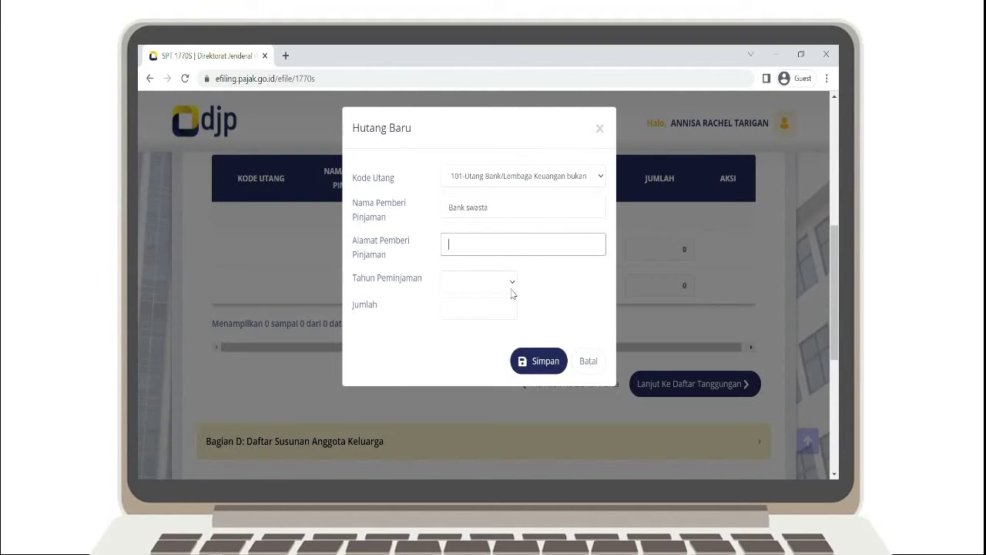
{"action": "left_click", "coordinate": [506, 281]}
{"action": "left_click", "coordinate": [493, 235]}
{"action": "key", "text": "Tab"}
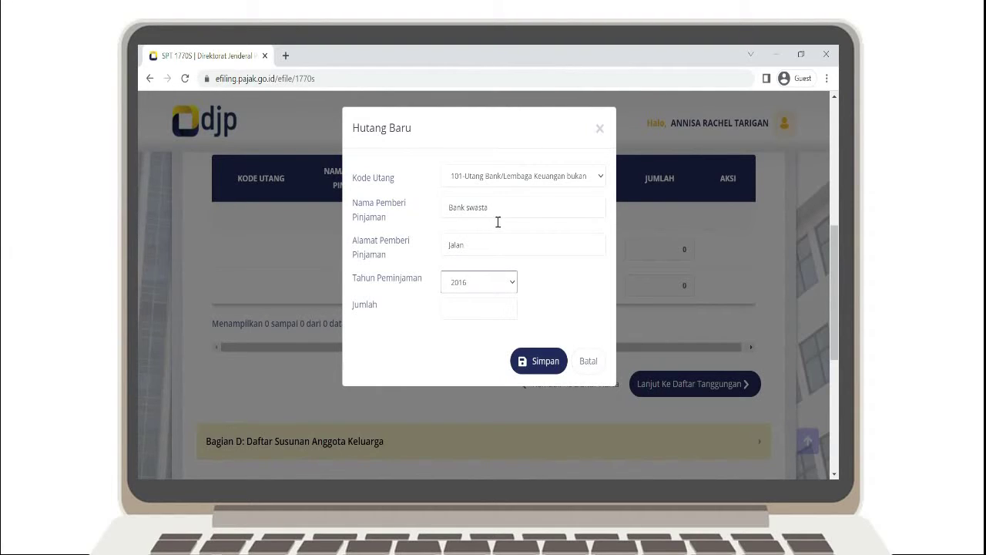
{"action": "left_click", "coordinate": [490, 312]}
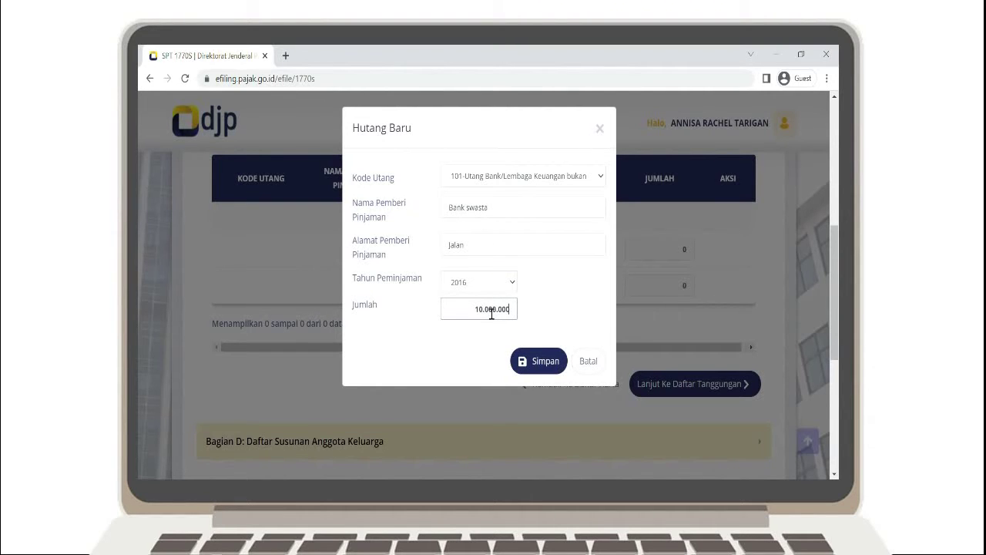
{"action": "left_click", "coordinate": [532, 361]}
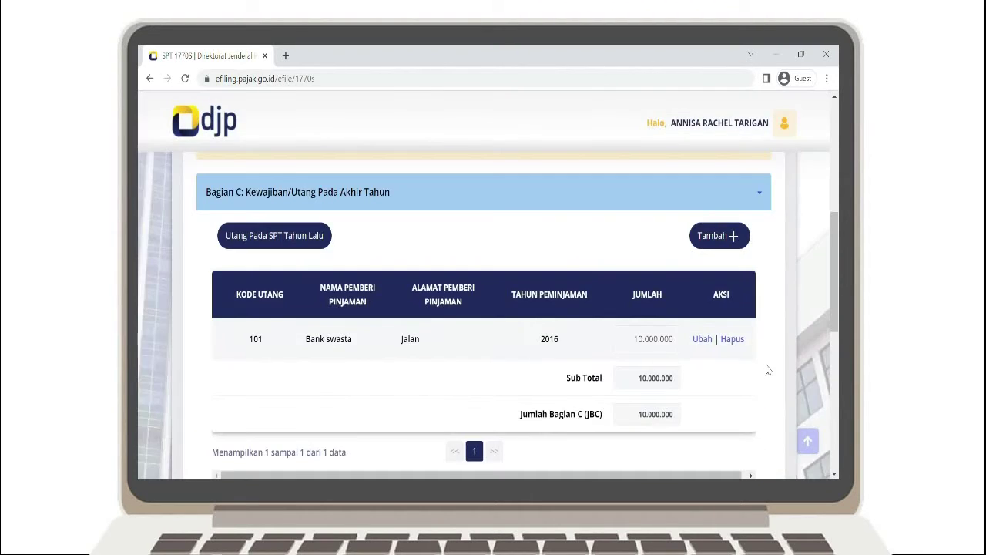
{"action": "scroll", "coordinate": [768, 370], "scroll_direction": "down", "scroll_amount": 3}
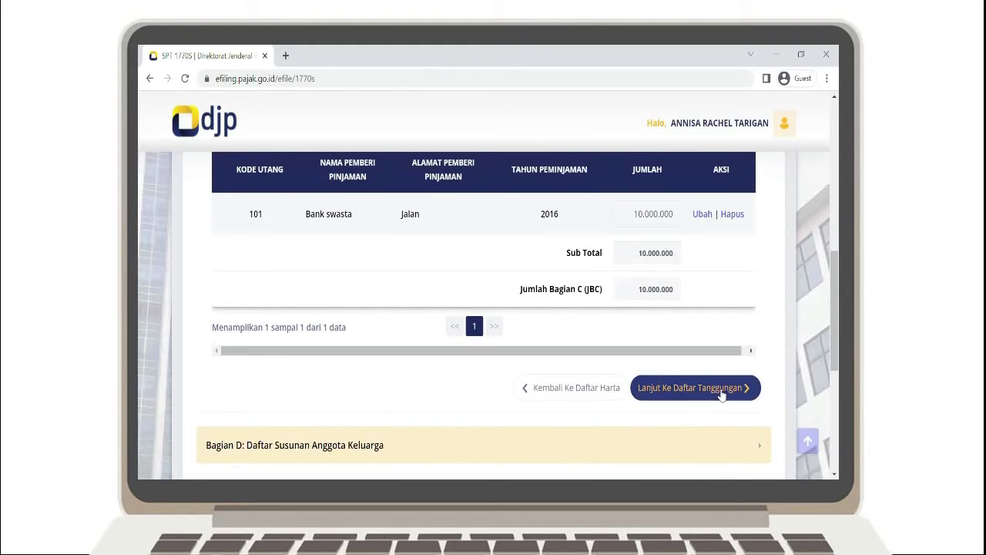
- In Bagian D, start a new family member with the child's name and NIK
{"action": "left_click", "coordinate": [722, 394]}
{"action": "left_click_drag", "start_coordinate": [836, 275], "coordinate": [835, 265]}
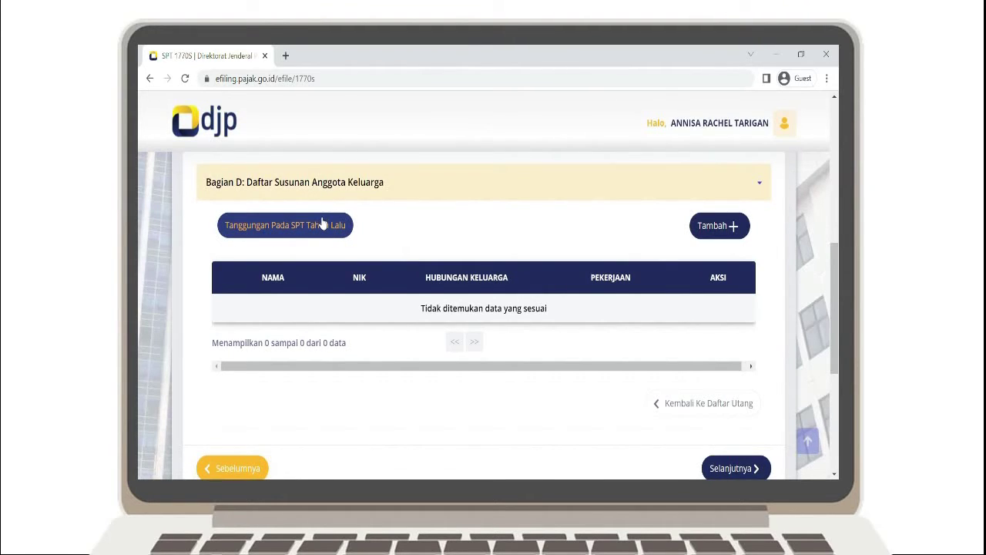
{"action": "left_click", "coordinate": [730, 235]}
{"action": "left_click", "coordinate": [487, 176]}
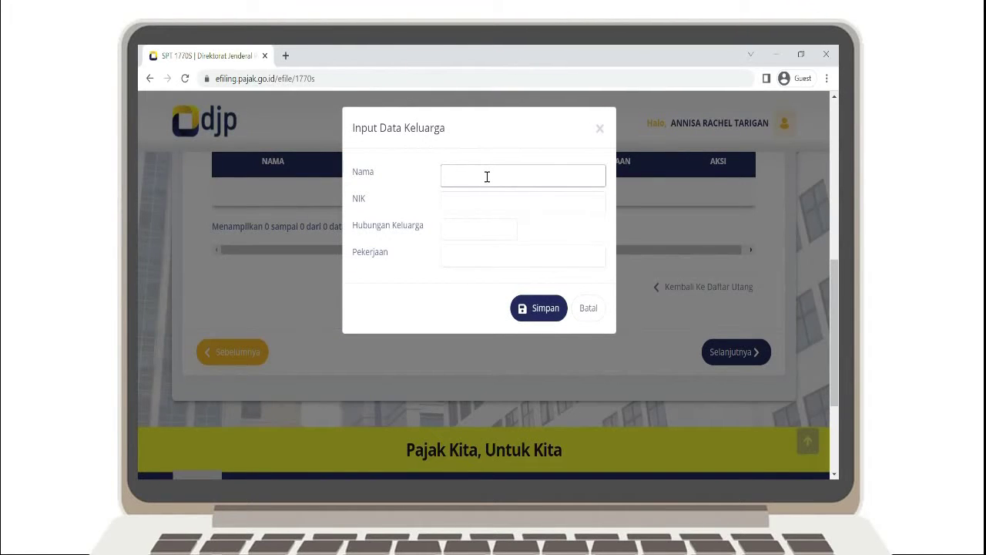
{"action": "key", "text": "Tab"}
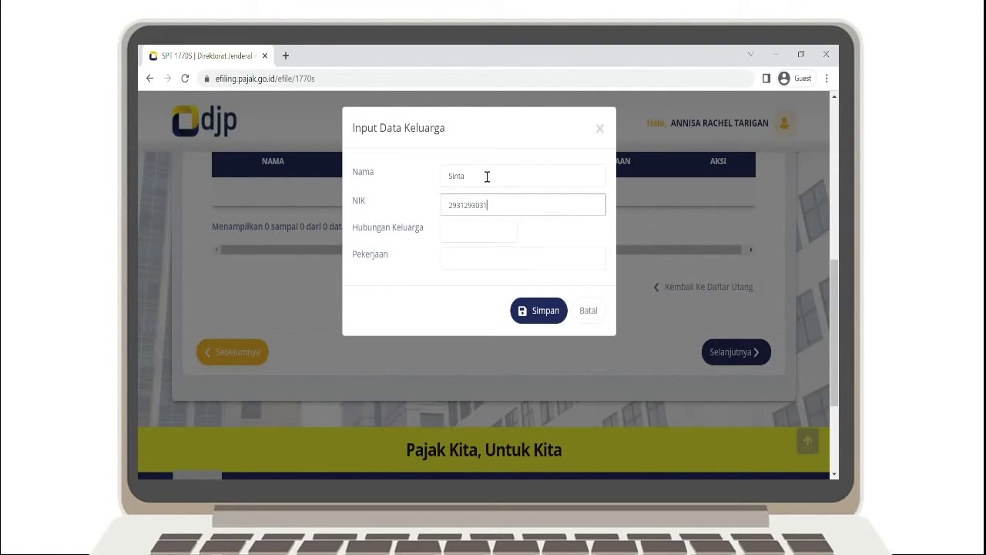
- Set relationship Anak and occupation Pelajar, save, then cancel a second Tambah dialog
{"action": "key", "text": "Tab"}
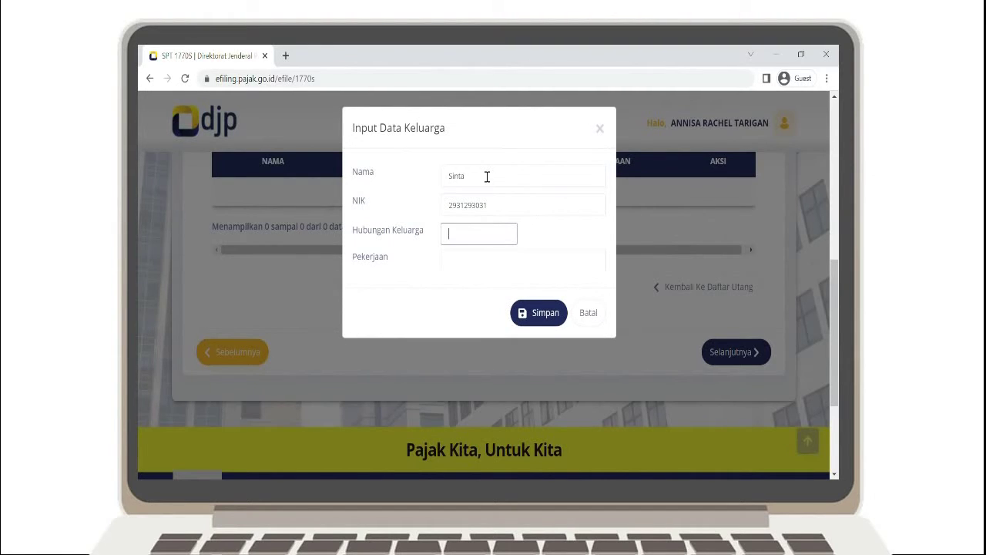
{"action": "type", "text": "Anak"}
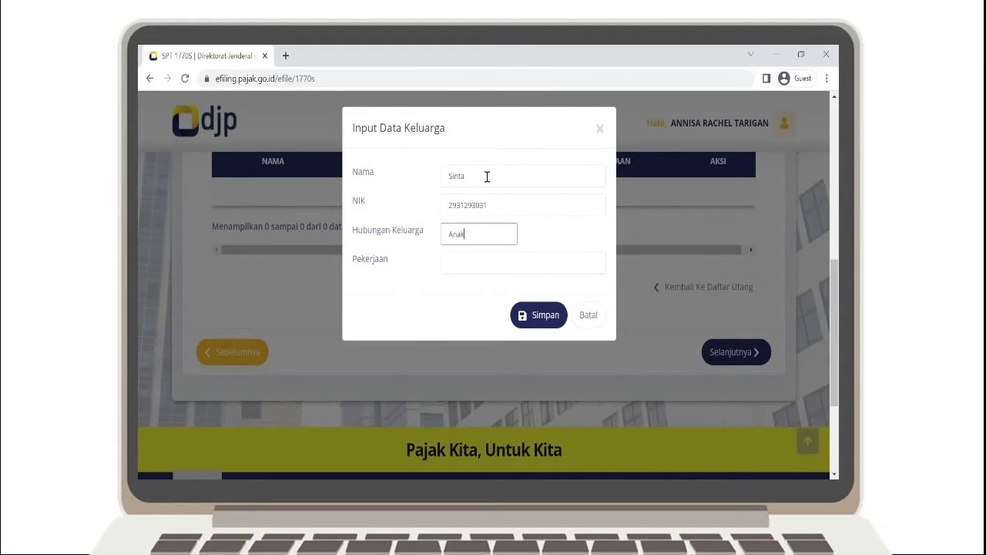
{"action": "key", "text": "Tab"}
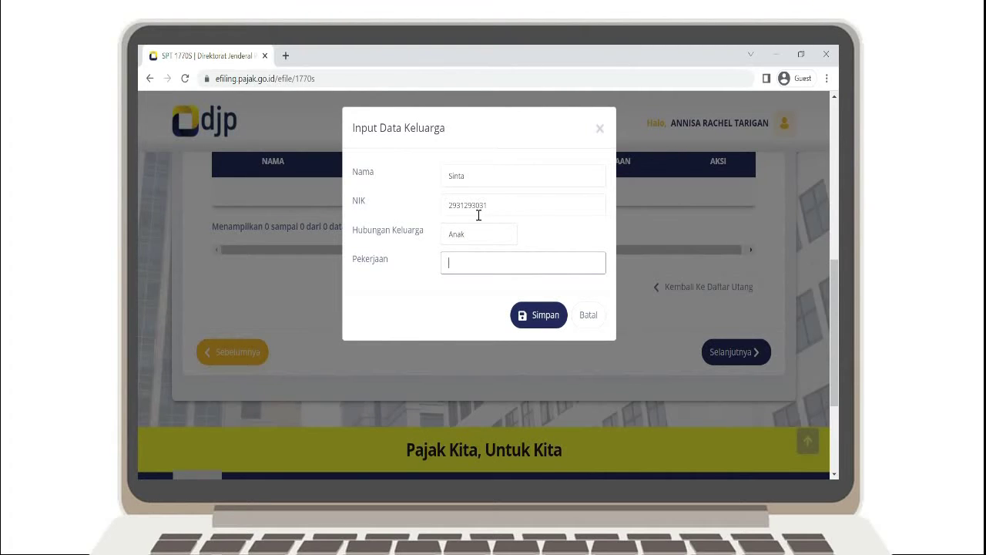
{"action": "type", "text": "Pelajar"}
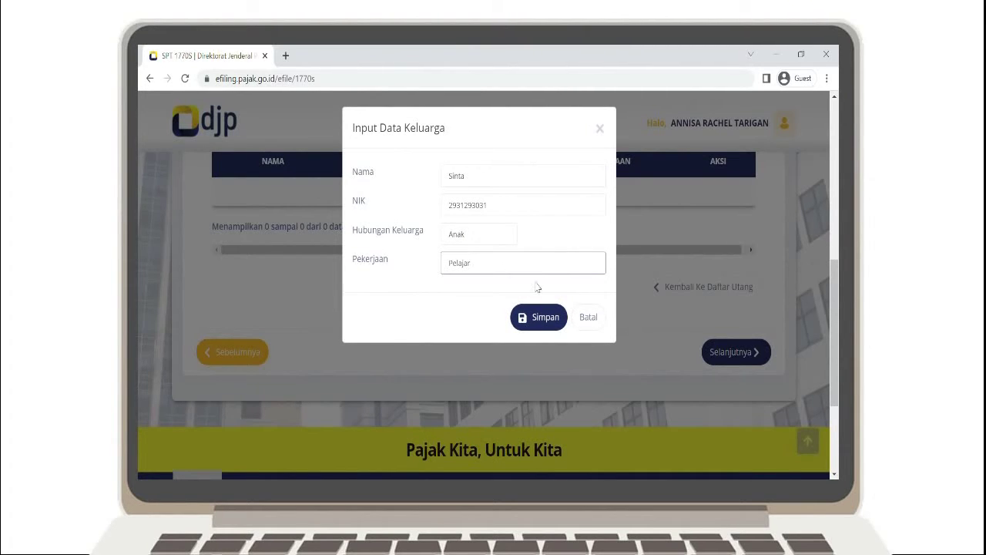
{"action": "left_click", "coordinate": [557, 324]}
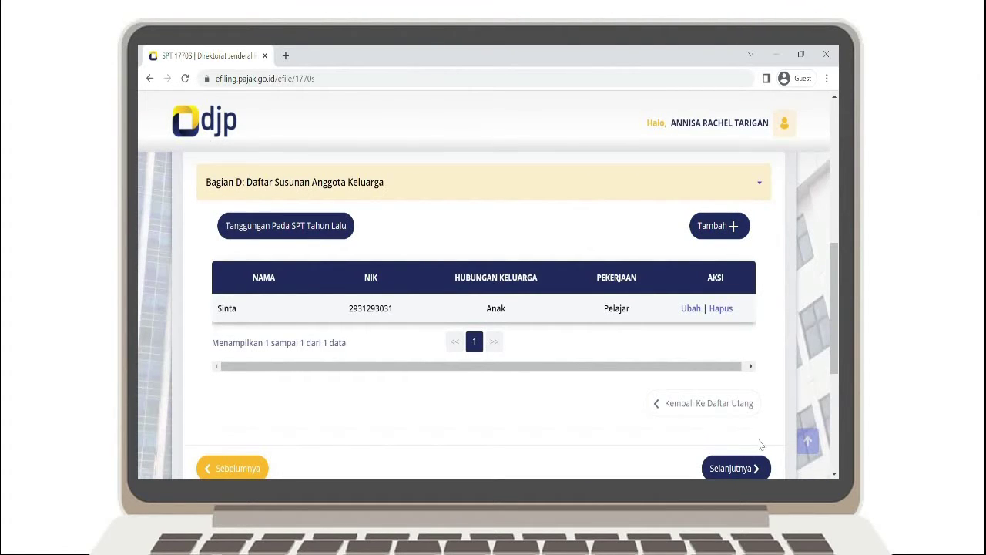
{"action": "left_click", "coordinate": [720, 224]}
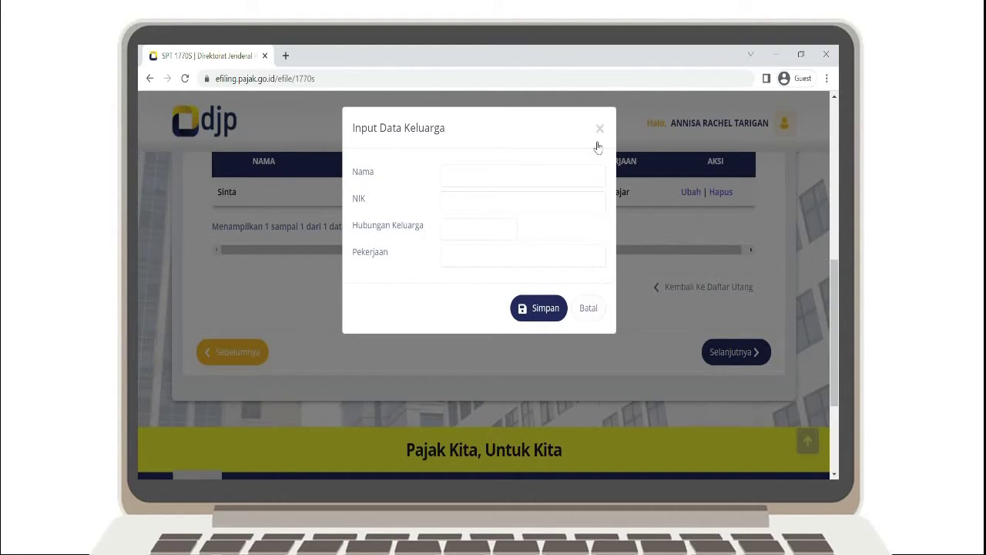
{"action": "left_click", "coordinate": [602, 129]}
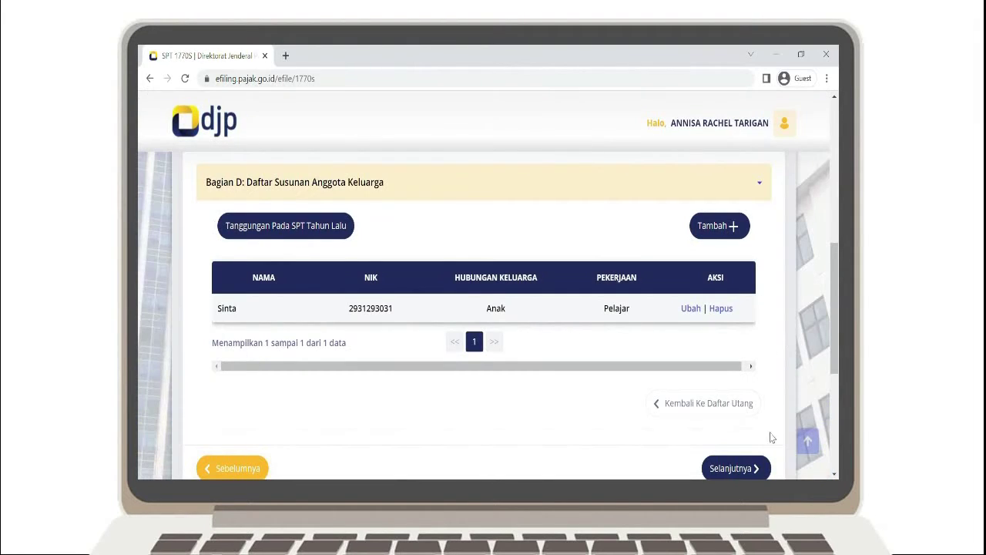
- Move to Lampiran I, leave Bagian A empty, and go through empty Bagian B
{"action": "left_click", "coordinate": [749, 473]}
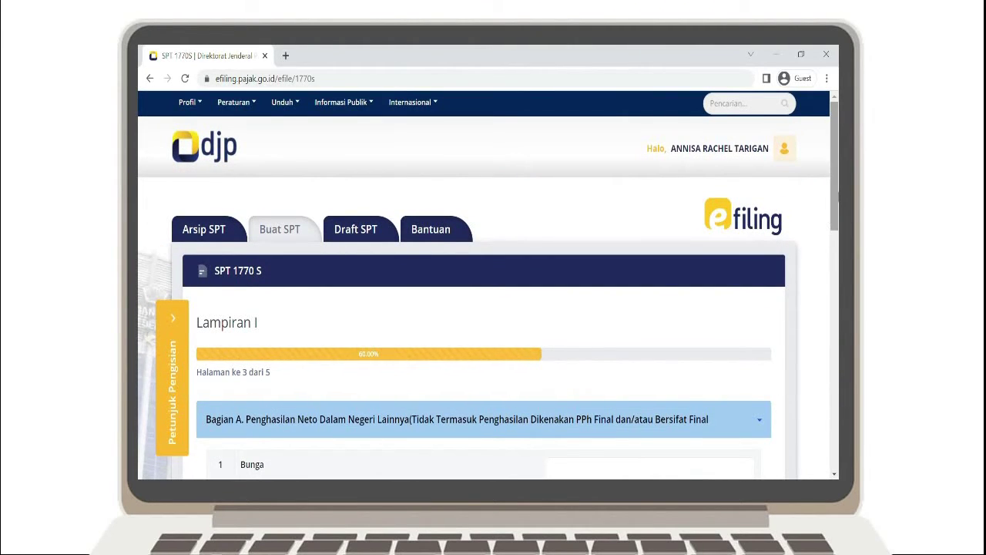
{"action": "left_click_drag", "start_coordinate": [836, 227], "coordinate": [838, 266]}
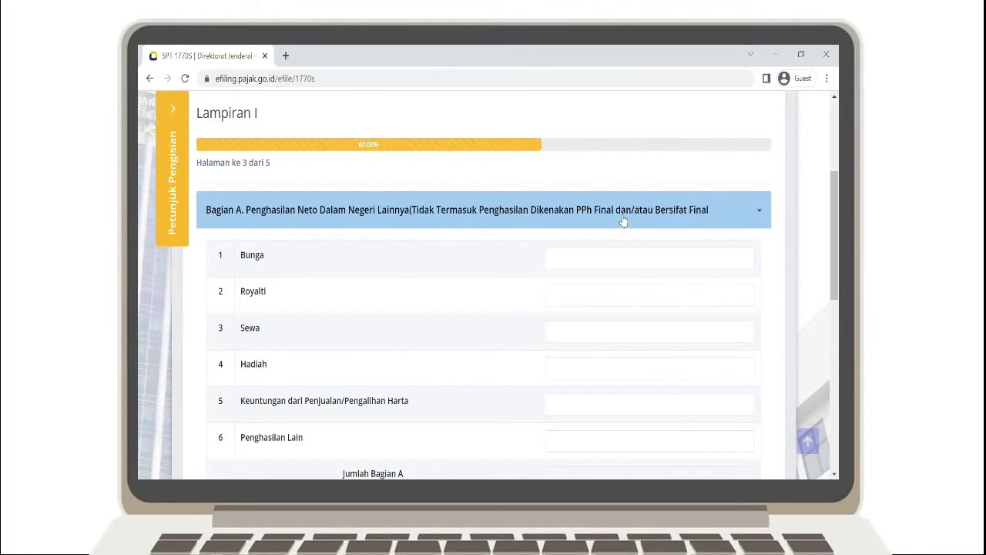
{"action": "scroll", "coordinate": [827, 295], "scroll_direction": "down", "scroll_amount": 1}
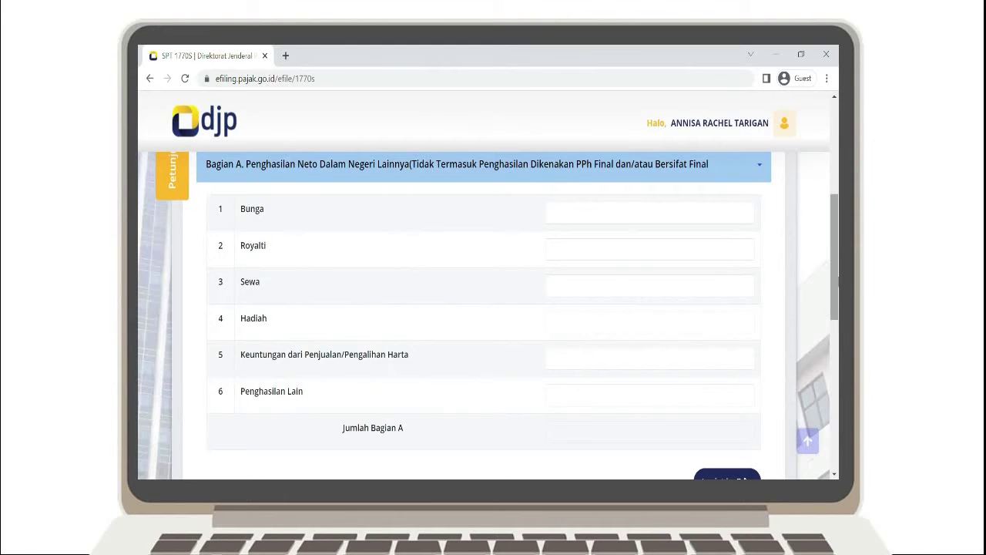
{"action": "scroll", "coordinate": [484, 309], "scroll_direction": "down", "scroll_amount": 1}
{"action": "left_click", "coordinate": [745, 423]}
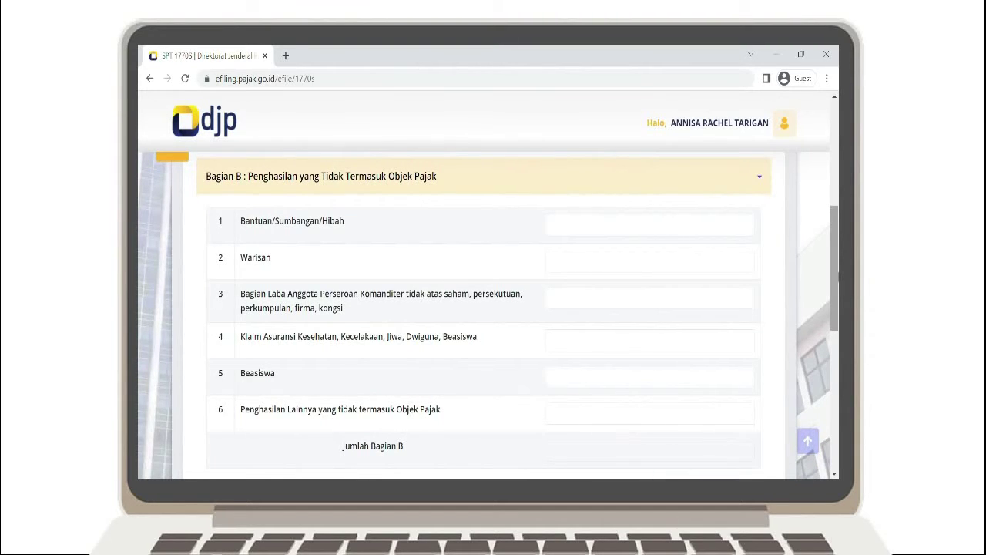
{"action": "scroll", "coordinate": [484, 316], "scroll_direction": "down", "scroll_amount": 1}
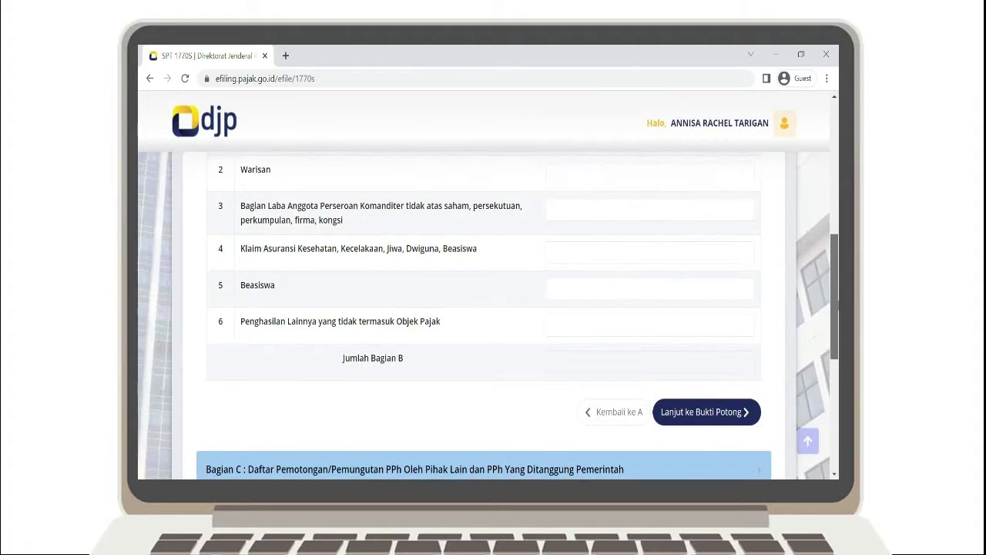
- Start a Pasal 21 withholding slip with the withholder's NPWP and slip number 1.1-2345
{"action": "left_click", "coordinate": [733, 421]}
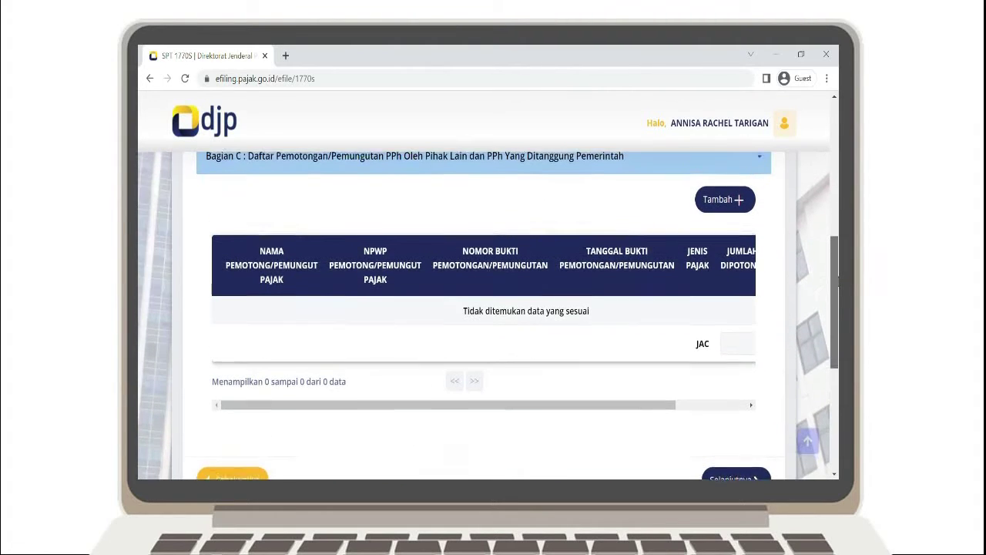
{"action": "left_click", "coordinate": [733, 201]}
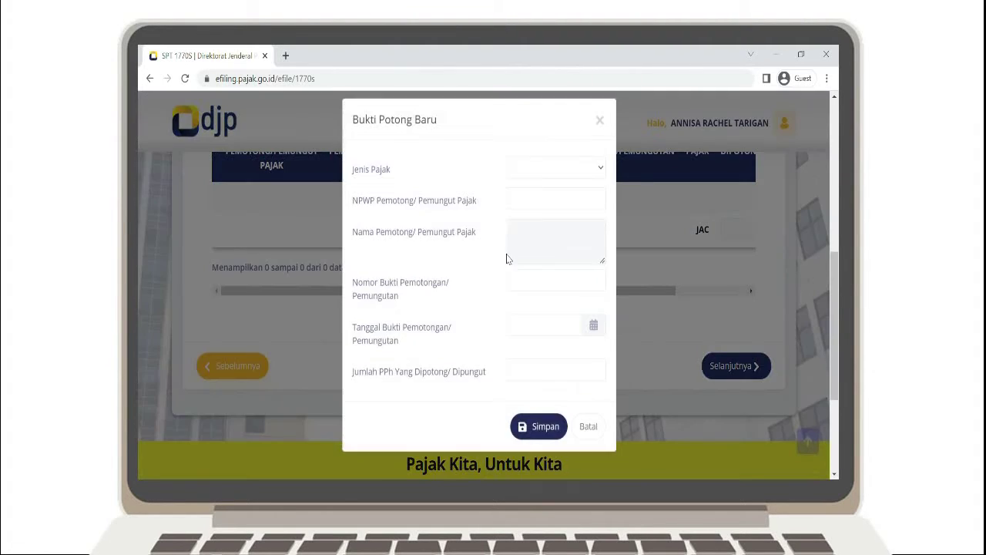
{"action": "left_click", "coordinate": [519, 181]}
{"action": "left_click", "coordinate": [529, 197]}
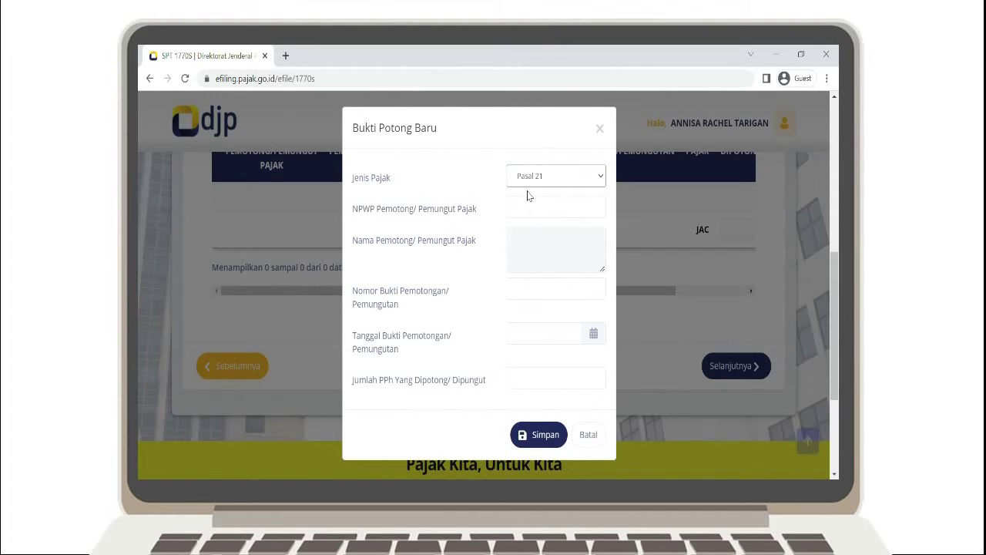
{"action": "left_click", "coordinate": [539, 213]}
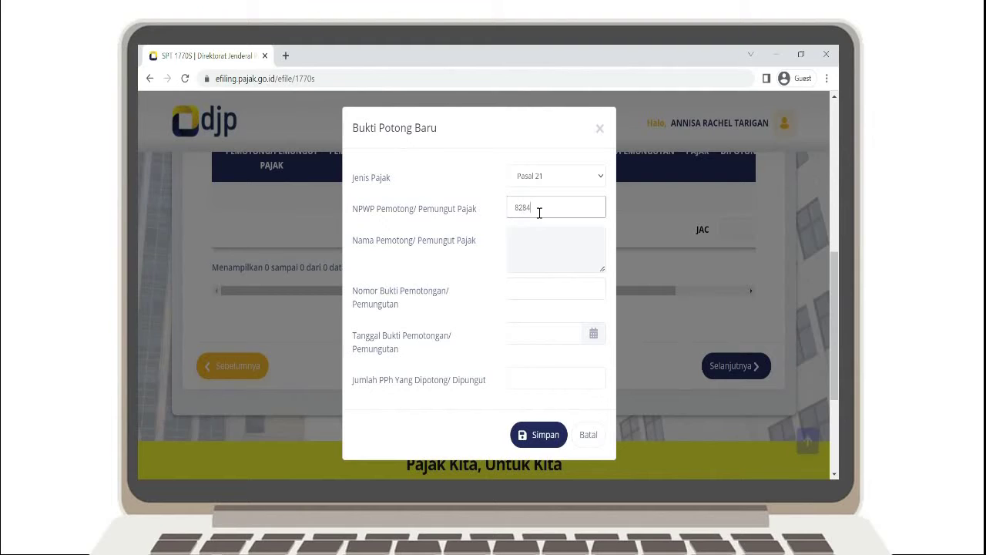
{"action": "key", "text": "Tab"}
{"action": "key", "text": "Tab"}
{"action": "key", "text": "Tab"}
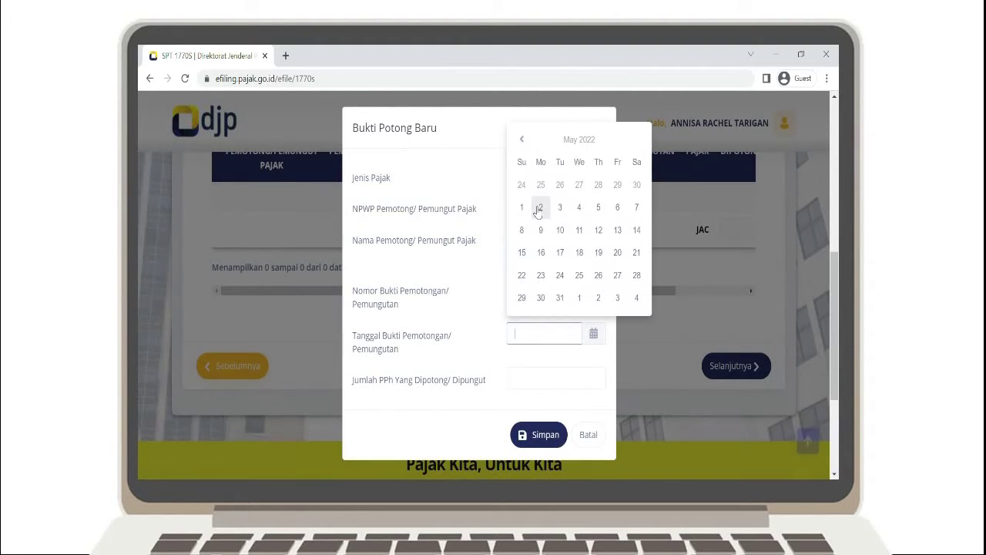
{"action": "left_click", "coordinate": [463, 307]}
{"action": "left_click", "coordinate": [558, 293]}
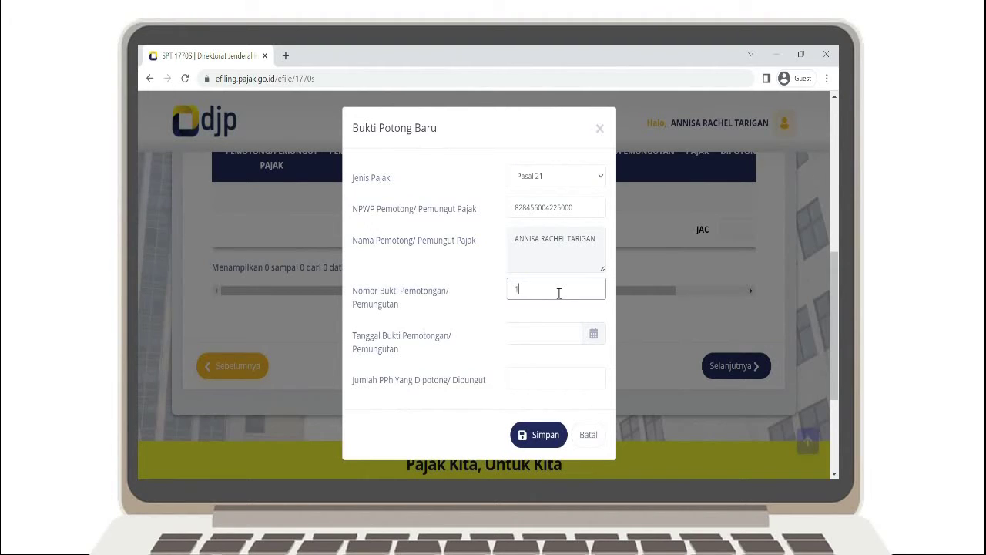
{"action": "type", "text": "1.1-2345-67"}
- Date the slip 31-12-2016, enter 220330 tax withheld, and save it
{"action": "left_click", "coordinate": [574, 341]}
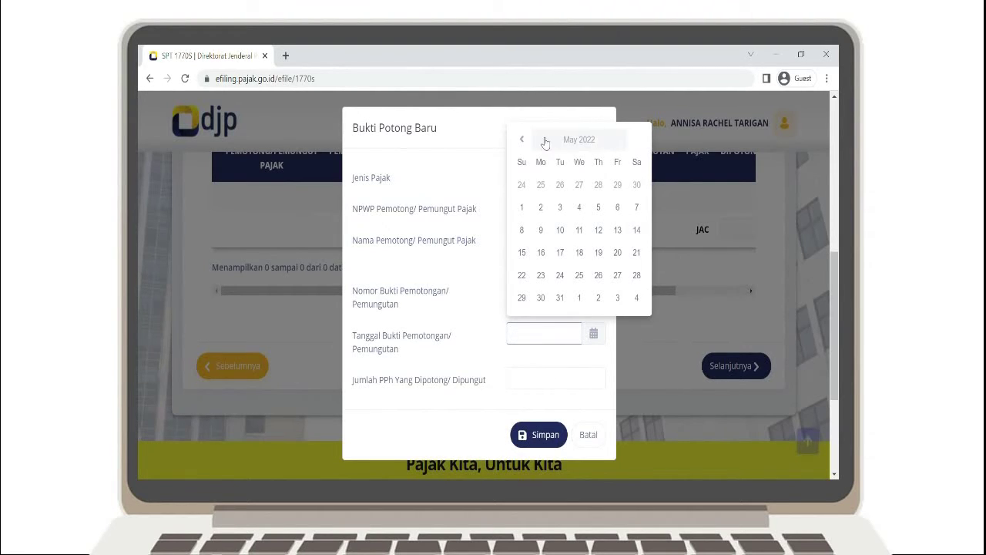
{"action": "left_click", "coordinate": [545, 143]}
{"action": "left_click", "coordinate": [572, 184]}
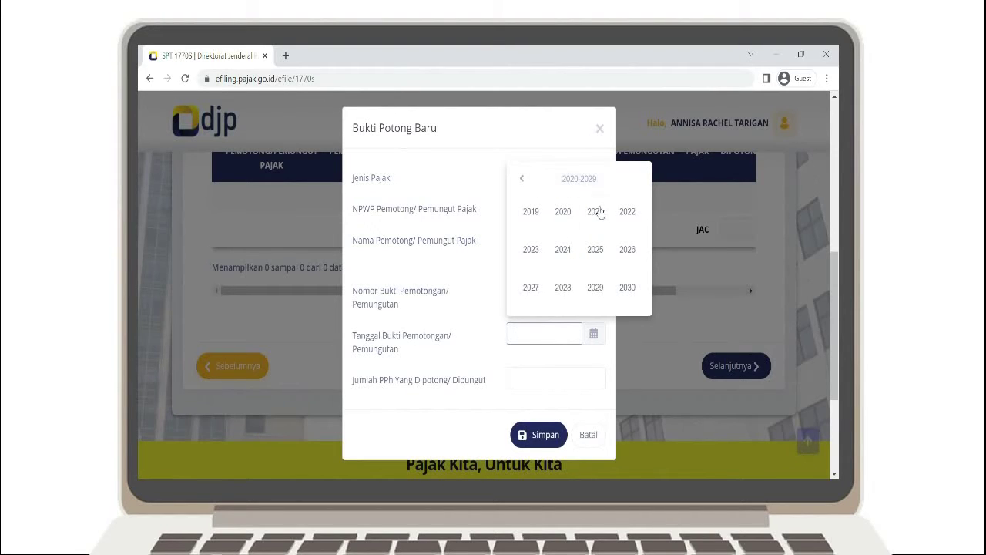
{"action": "left_click", "coordinate": [523, 182]}
{"action": "left_click", "coordinate": [626, 253]}
{"action": "left_click", "coordinate": [629, 287]}
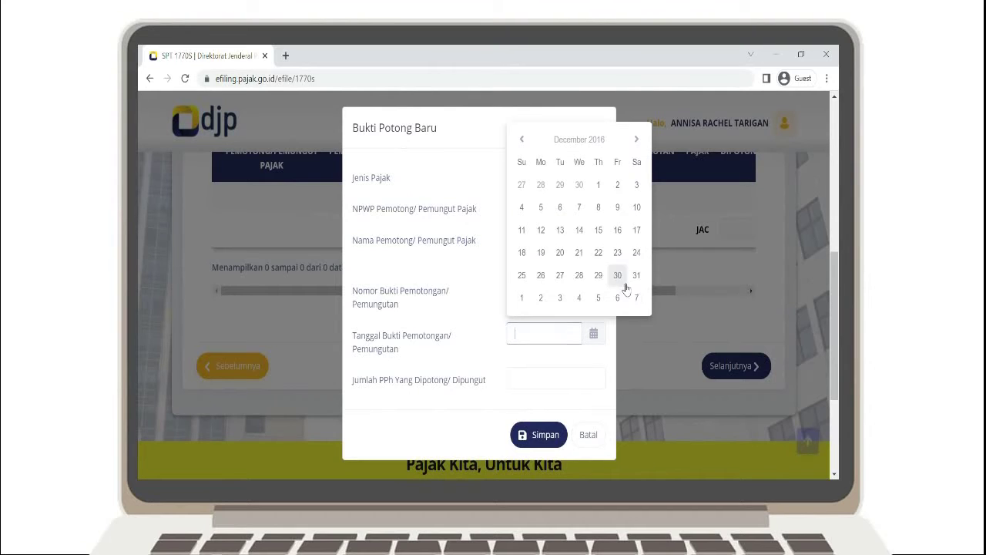
{"action": "left_click", "coordinate": [634, 277]}
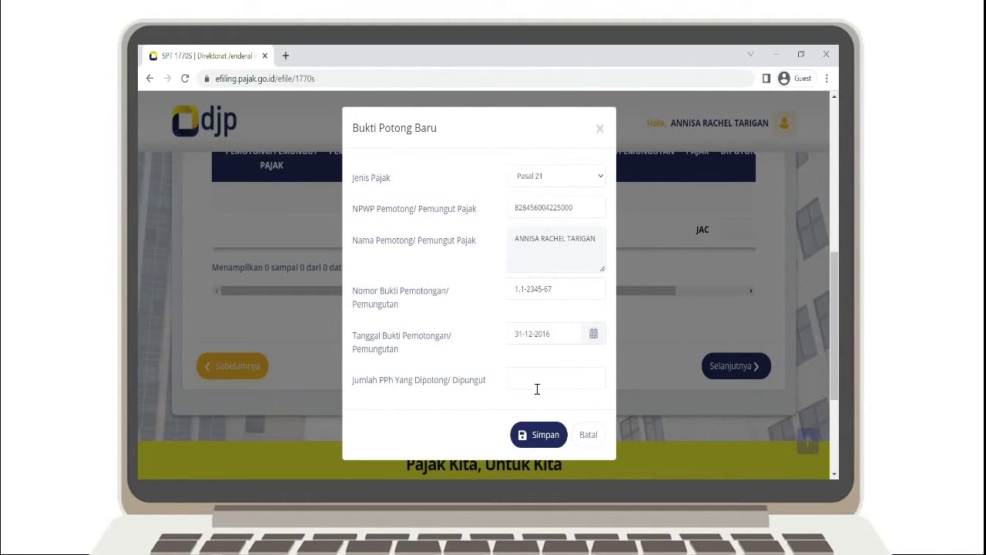
{"action": "left_click", "coordinate": [538, 389]}
{"action": "type", "text": "220330"}
{"action": "left_click", "coordinate": [558, 438]}
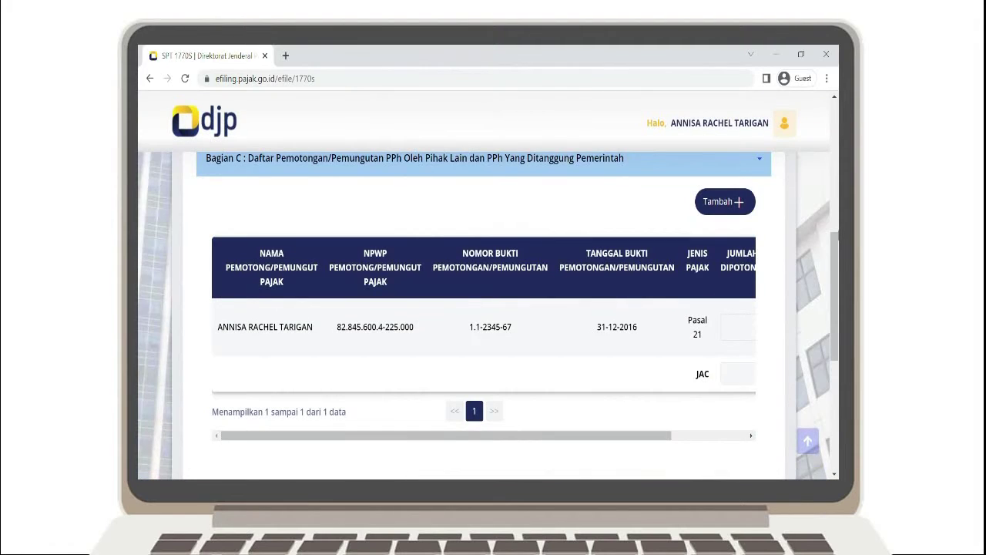
{"action": "scroll", "coordinate": [747, 359], "scroll_direction": "down", "scroll_amount": 3}
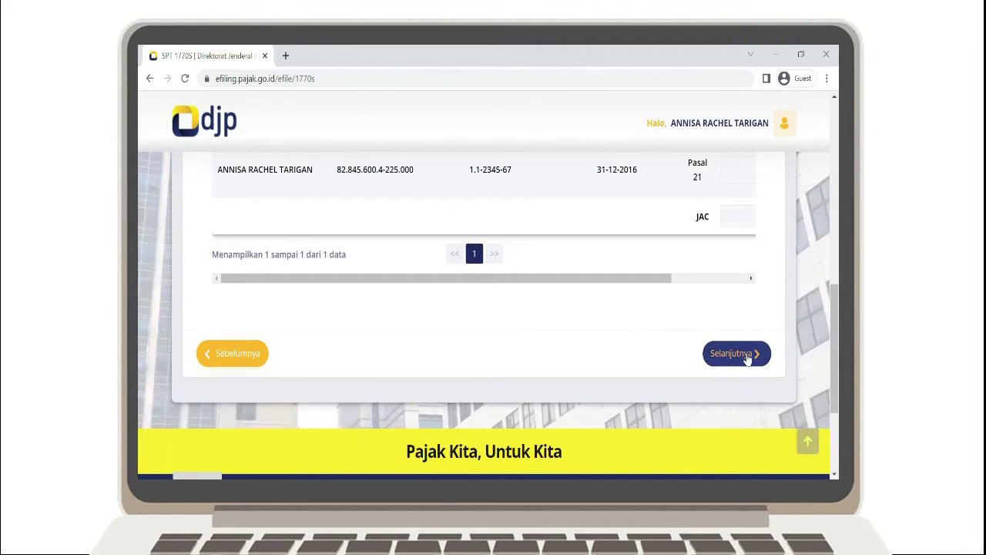
- On the Induk form choose marital status Kawin and open part A net income
{"action": "left_click", "coordinate": [747, 359]}
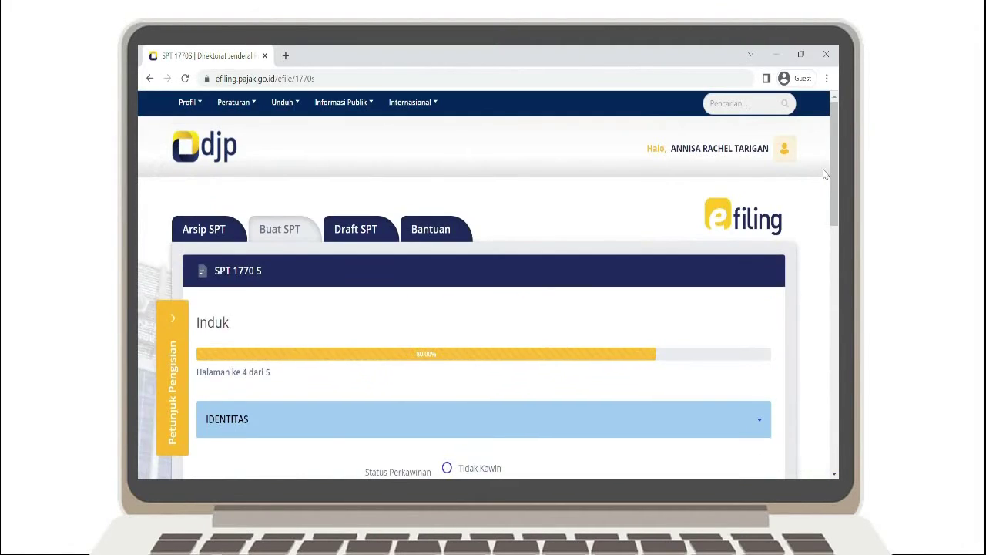
{"action": "left_click_drag", "start_coordinate": [835, 176], "coordinate": [836, 229]}
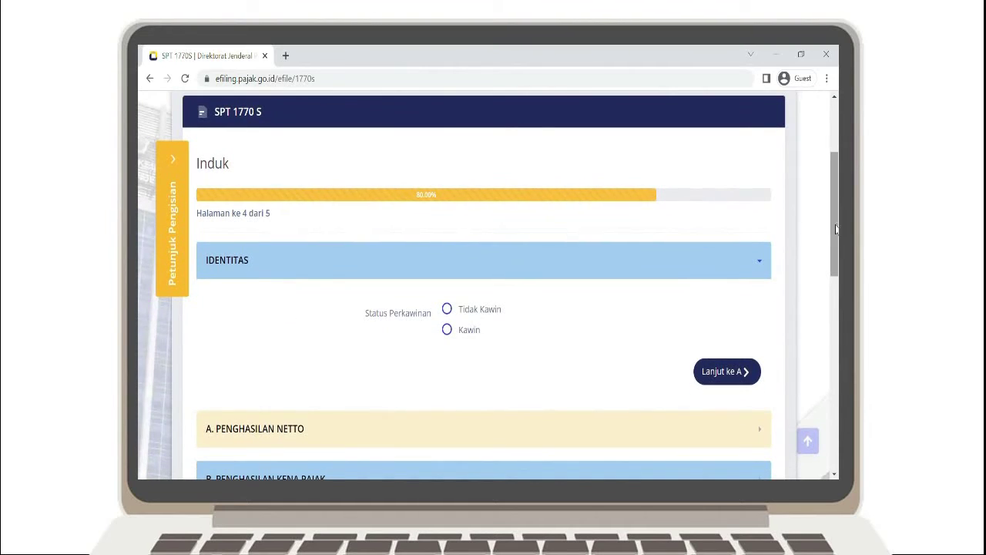
{"action": "left_click", "coordinate": [465, 336]}
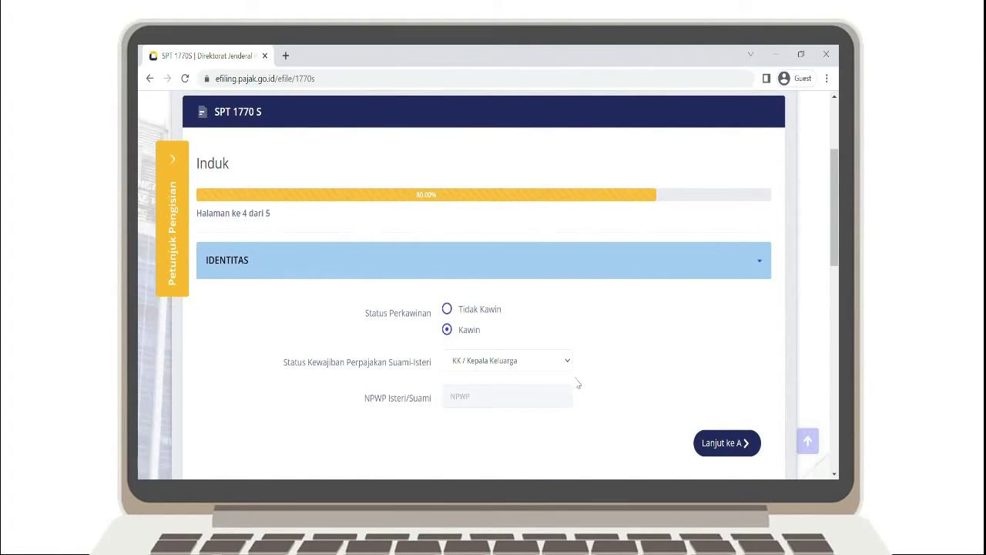
{"action": "left_click", "coordinate": [736, 444]}
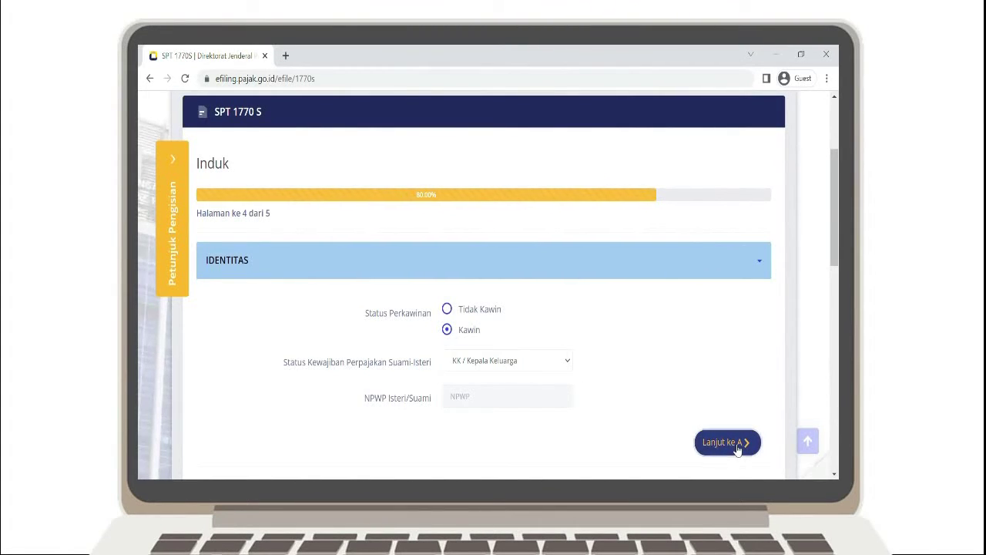
{"action": "left_click_drag", "start_coordinate": [834, 201], "coordinate": [837, 242]}
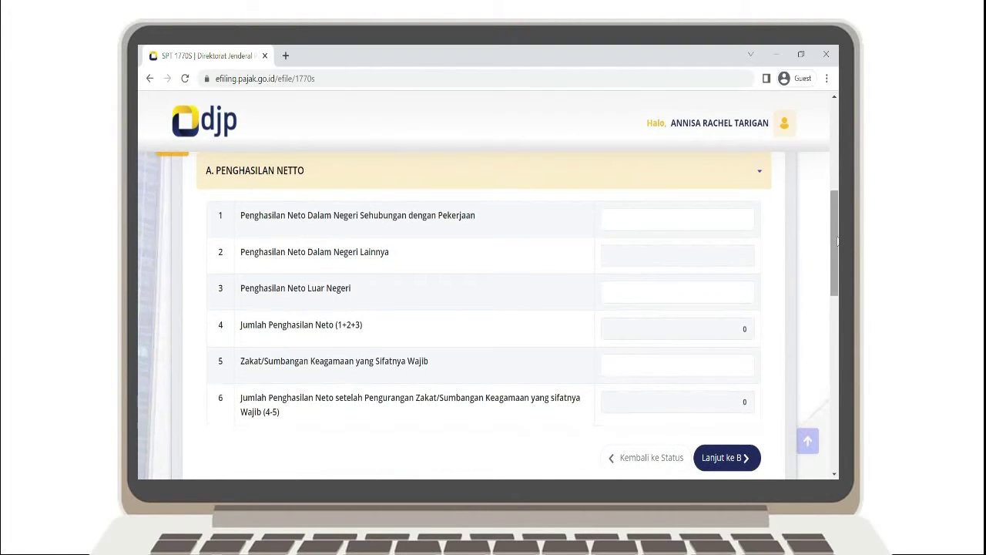
- Enter 62.905.600 as row 1 employment net income, recalculate totals, and proceed to section B
{"action": "left_click", "coordinate": [740, 226]}
{"action": "type", "text": "6"}
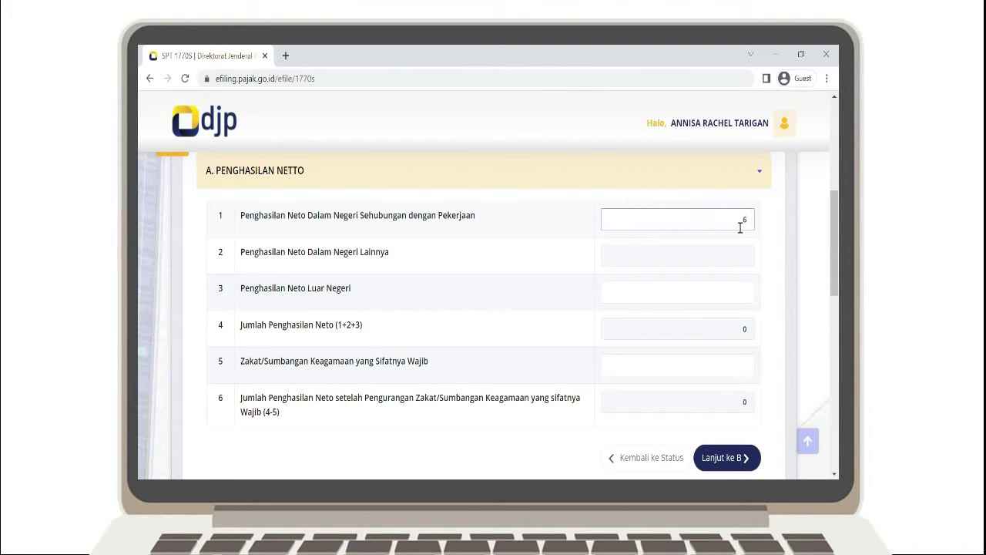
{"action": "type", "text": "2.905.600"}
{"action": "left_click_drag", "start_coordinate": [836, 263], "coordinate": [838, 266]}
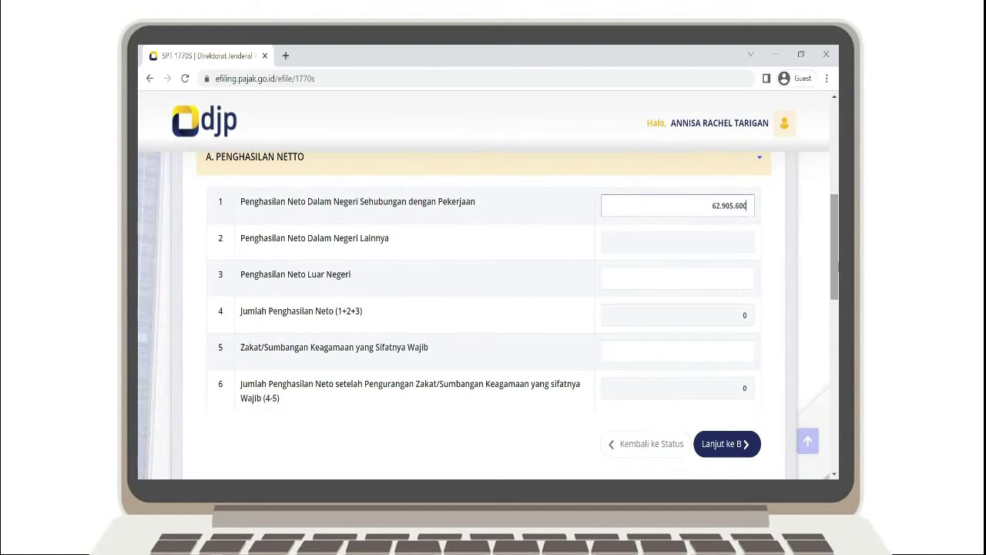
{"action": "left_click", "coordinate": [550, 332]}
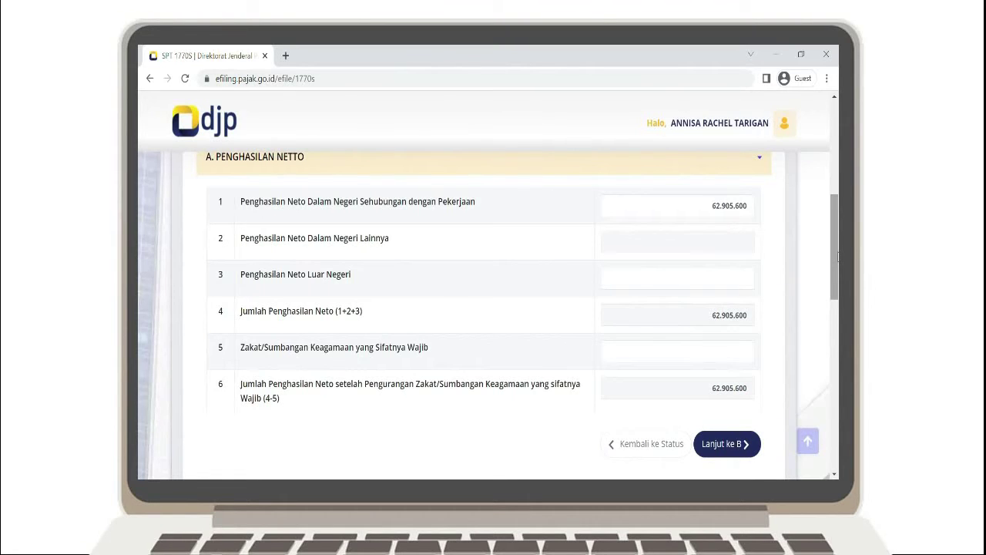
{"action": "left_click", "coordinate": [749, 447]}
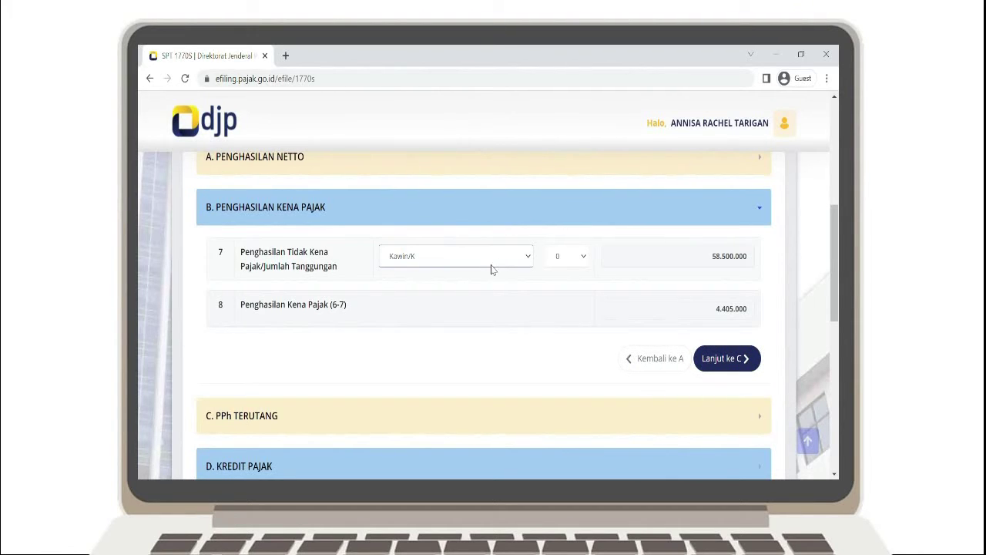
- Keep Kawin/K with 0 dependents (taxable income 4.405.000) and advance to section C
{"action": "left_click", "coordinate": [543, 303]}
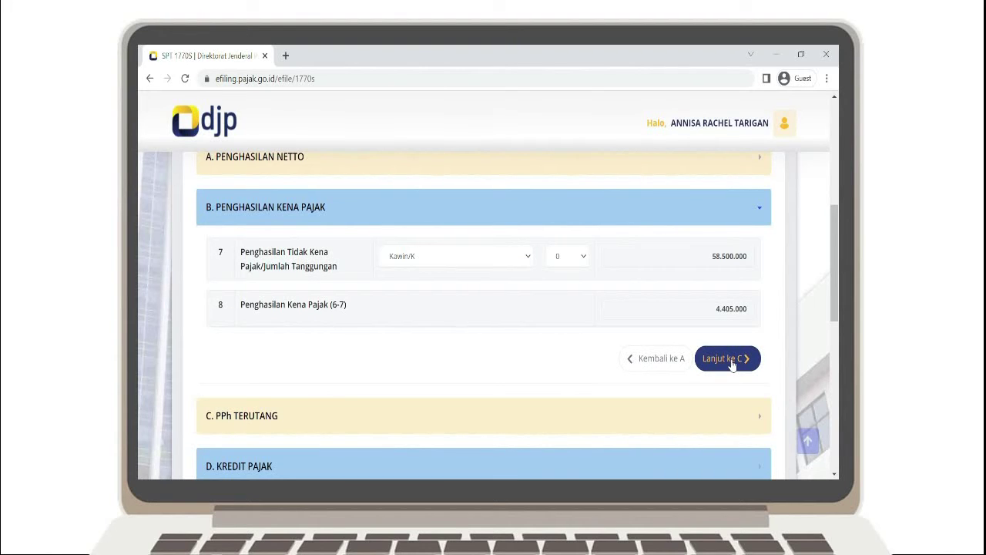
{"action": "left_click", "coordinate": [729, 360]}
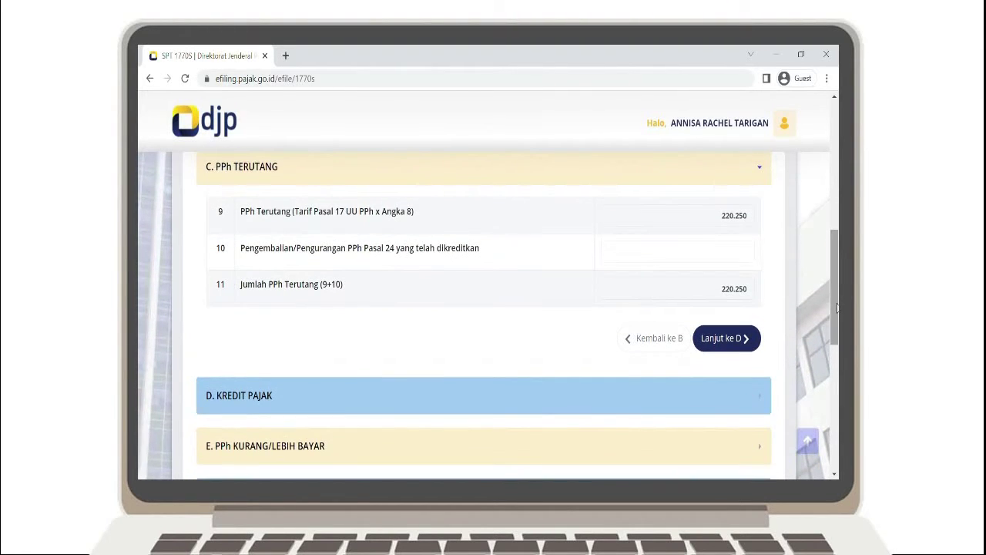
{"action": "left_click_drag", "start_coordinate": [838, 308], "coordinate": [838, 324]}
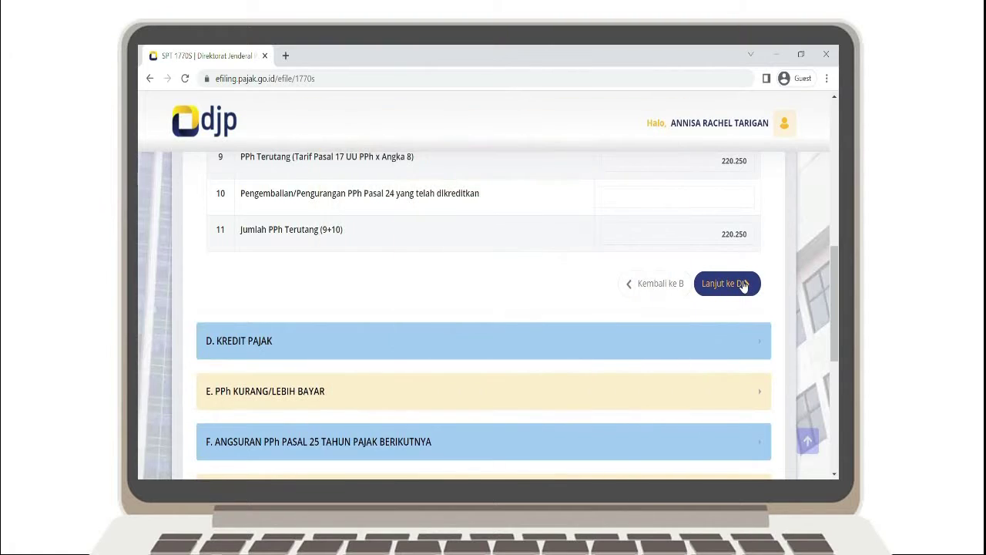
- Pass through tax credit section D and open section E, PPh Kurang/Lebih Bayar
{"action": "left_click", "coordinate": [744, 286]}
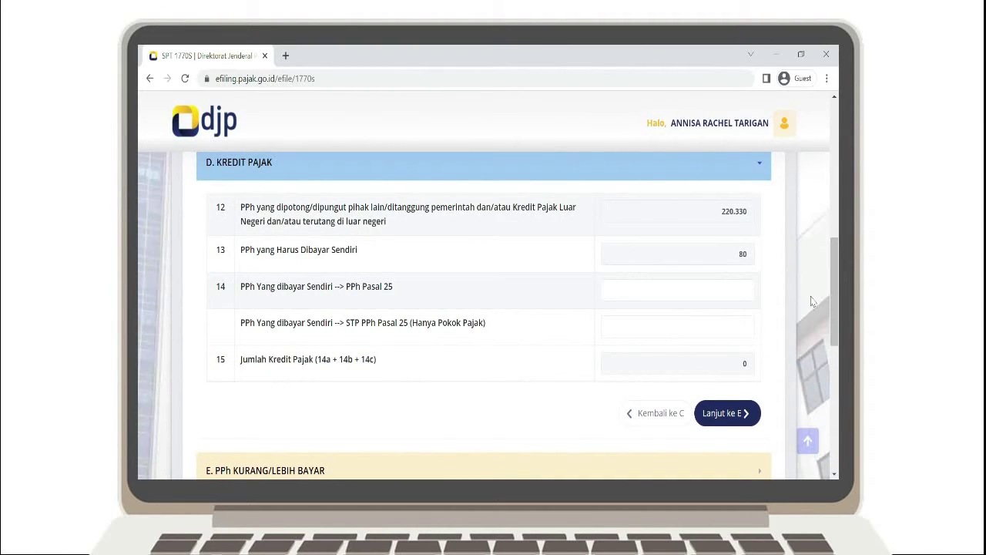
{"action": "mouse_move", "coordinate": [838, 307]}
{"action": "left_mouse_down"}
{"action": "mouse_move", "coordinate": [838, 285]}
{"action": "mouse_move", "coordinate": [838, 312]}
{"action": "mouse_move", "coordinate": [835, 293]}
{"action": "left_mouse_up"}
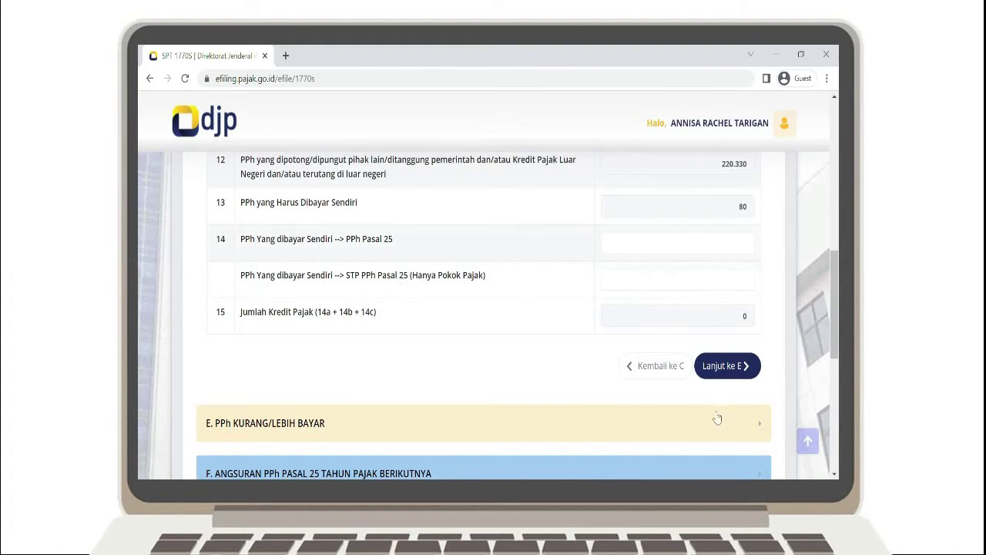
{"action": "left_click", "coordinate": [758, 367]}
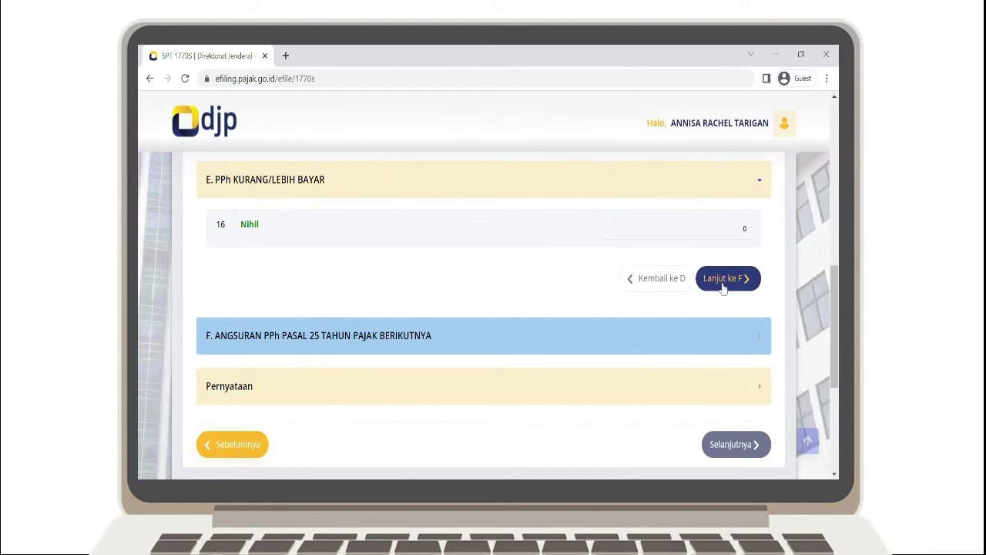
- Skip past section F to the Pernyataan and tick the Setuju agreement checkbox
{"action": "left_click", "coordinate": [723, 283]}
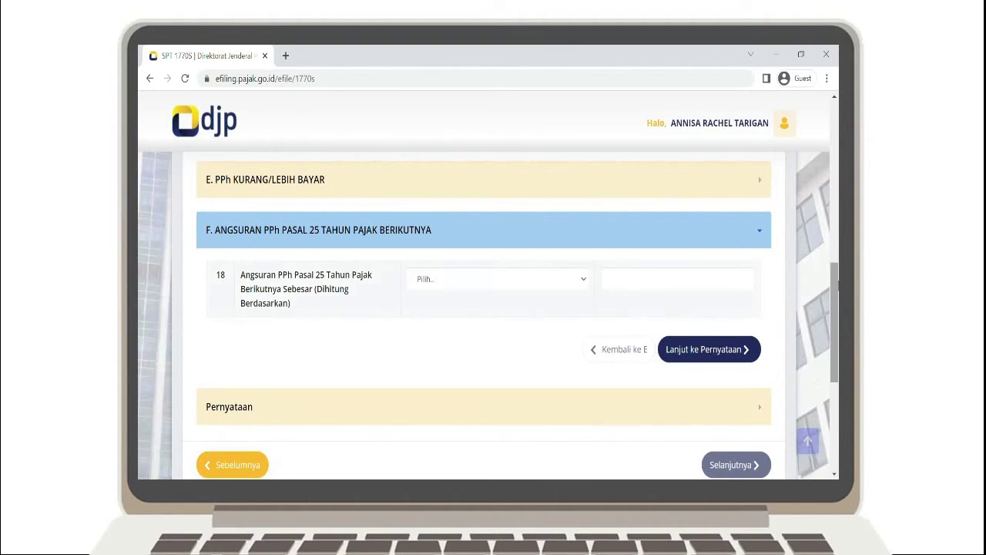
{"action": "scroll", "coordinate": [835, 347], "scroll_direction": "down", "scroll_amount": 2}
{"action": "left_click", "coordinate": [728, 194]}
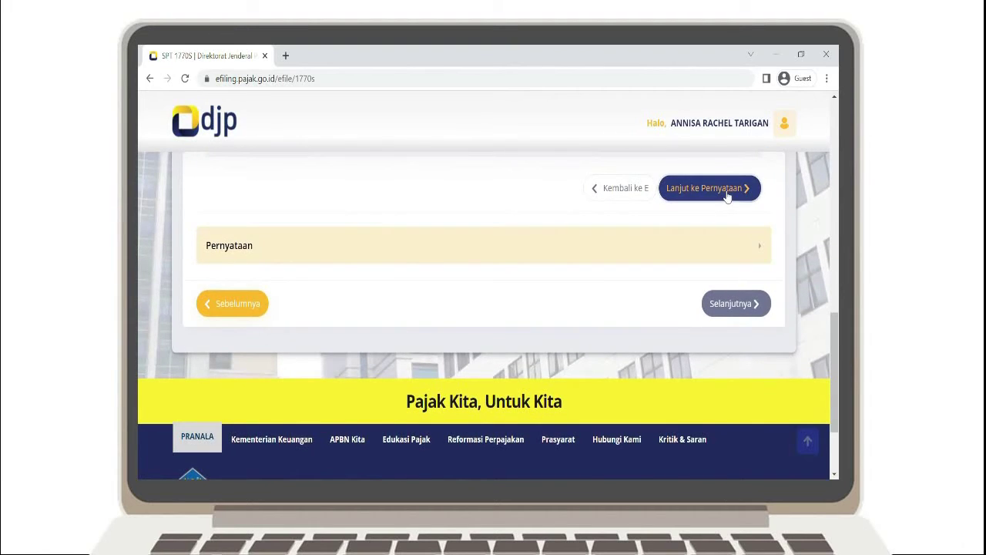
{"action": "scroll", "coordinate": [834, 301], "scroll_direction": "up", "scroll_amount": 3}
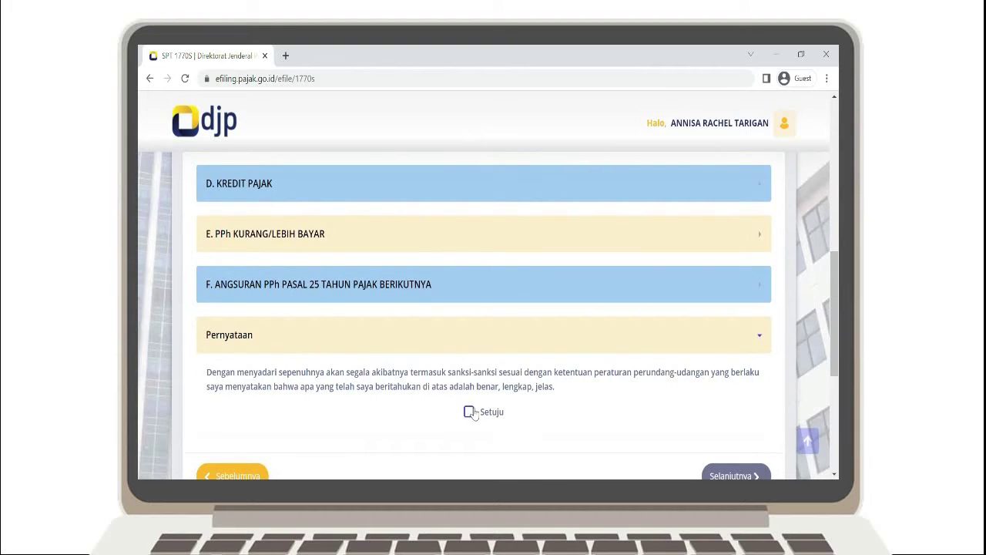
{"action": "left_click", "coordinate": [469, 411]}
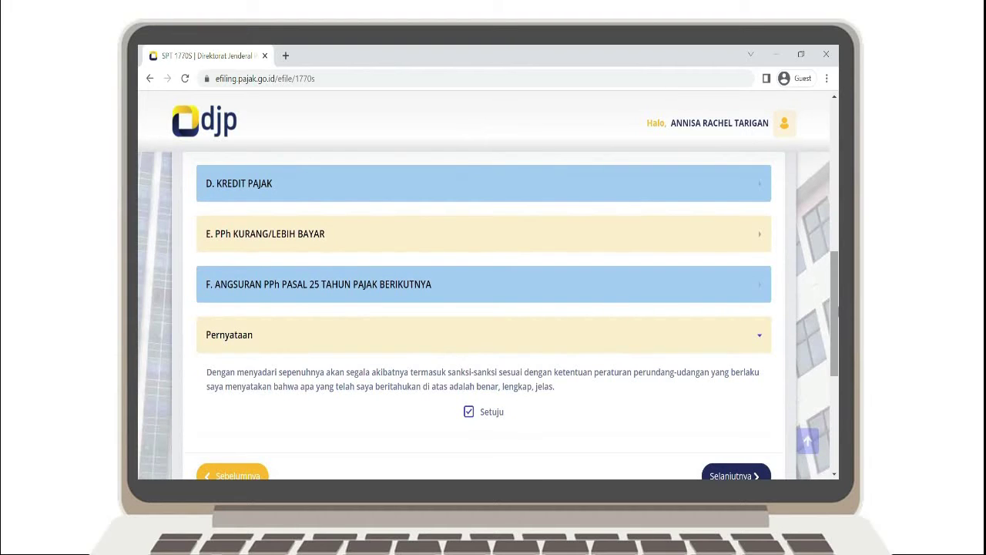
{"action": "scroll", "coordinate": [749, 390], "scroll_direction": "down", "scroll_amount": 1}
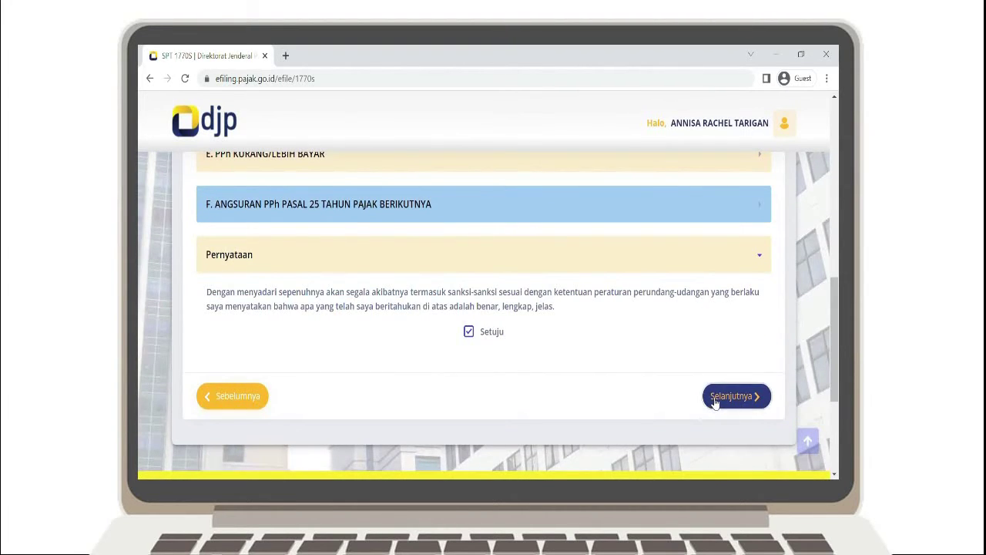
- Go to the Kirim page and review the 1770S 2016 summary, status Nihil, amount 0
{"action": "left_click", "coordinate": [716, 399]}
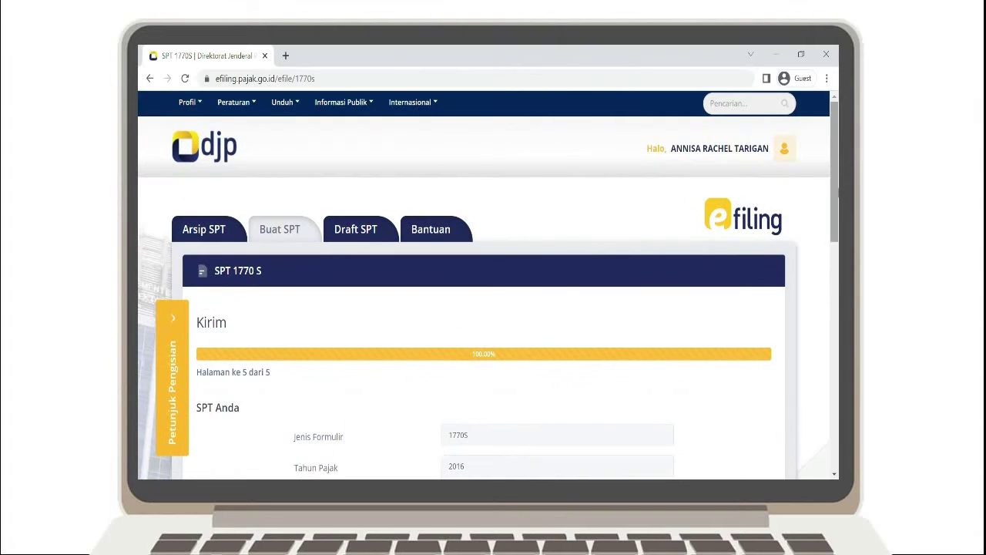
{"action": "scroll", "coordinate": [715, 400], "scroll_direction": "down", "scroll_amount": 1}
{"action": "scroll", "coordinate": [488, 284], "scroll_direction": "down", "scroll_amount": 3}
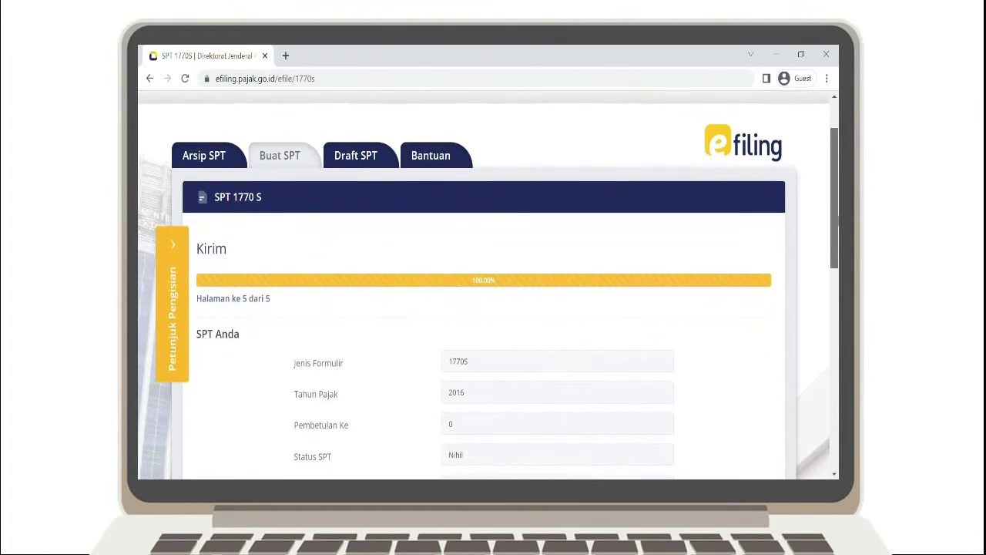
{"action": "scroll", "coordinate": [487, 316], "scroll_direction": "down", "scroll_amount": 2}
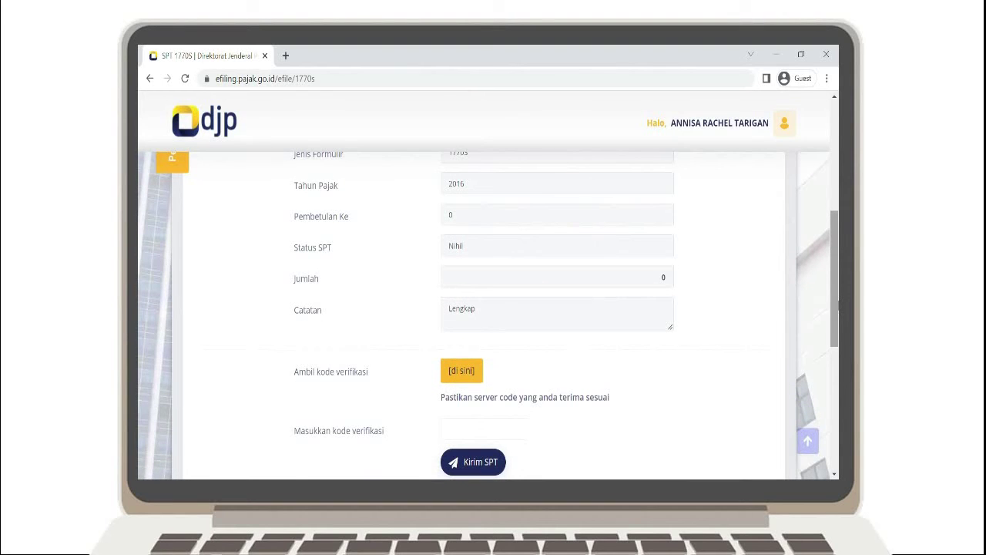
{"action": "scroll", "coordinate": [487, 315], "scroll_direction": "up", "scroll_amount": 1}
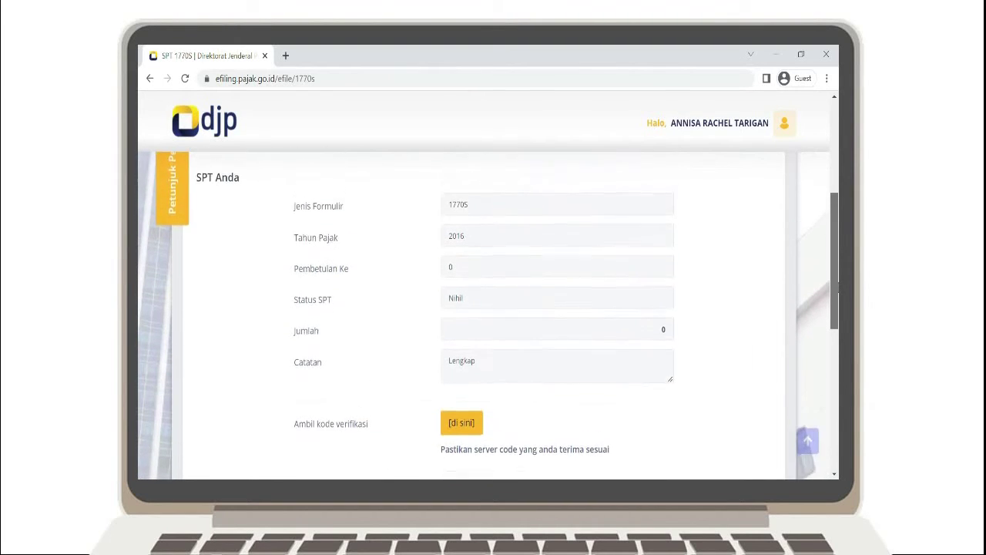
{"action": "left_click_drag", "start_coordinate": [839, 290], "coordinate": [839, 291]}
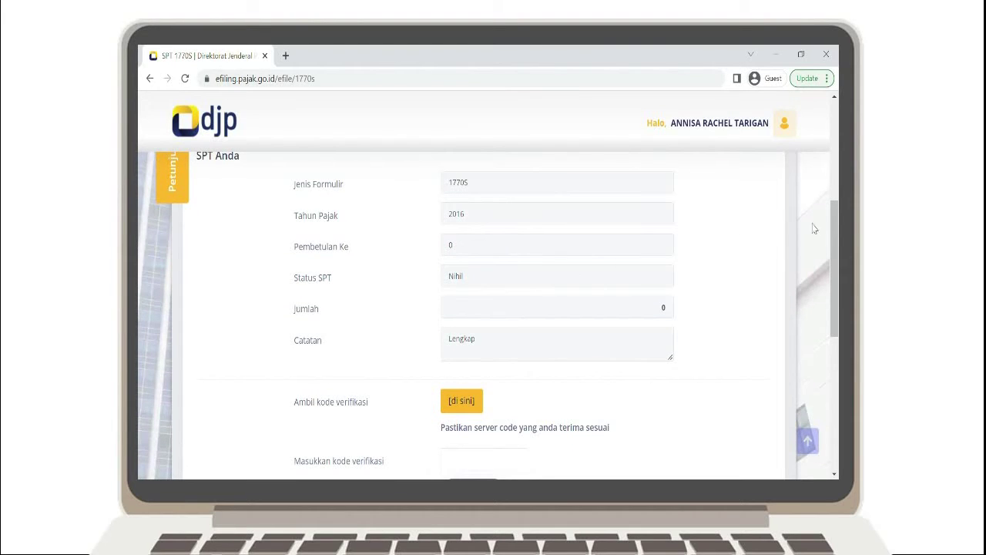
{"action": "left_click_drag", "start_coordinate": [838, 239], "coordinate": [838, 238]}
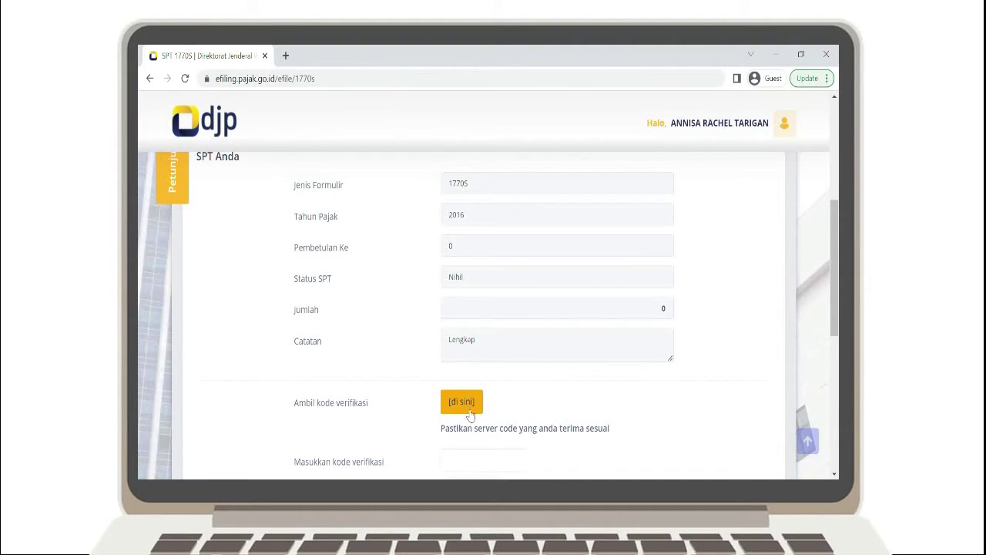
- Request the verification code and have it sent by email
{"action": "left_click", "coordinate": [468, 410]}
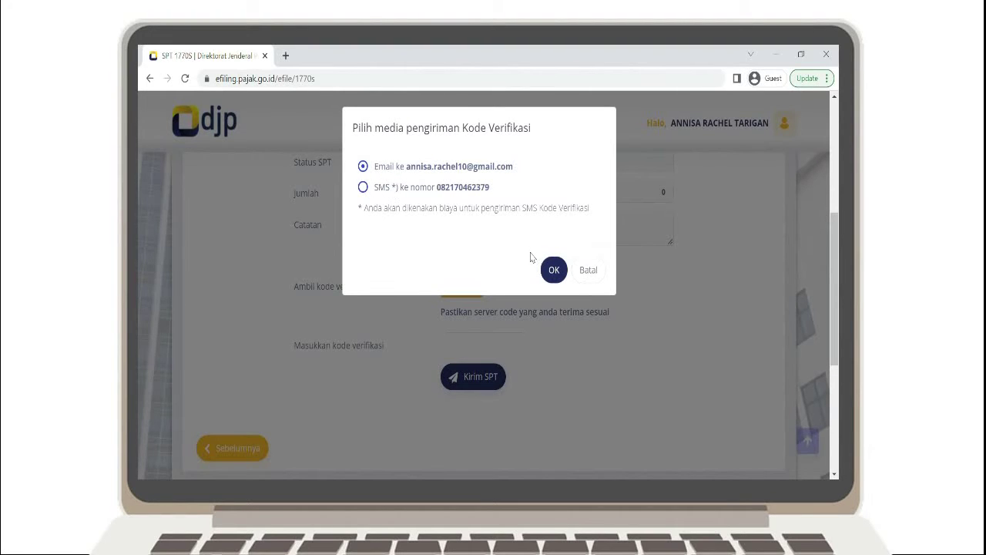
{"action": "left_click", "coordinate": [554, 269]}
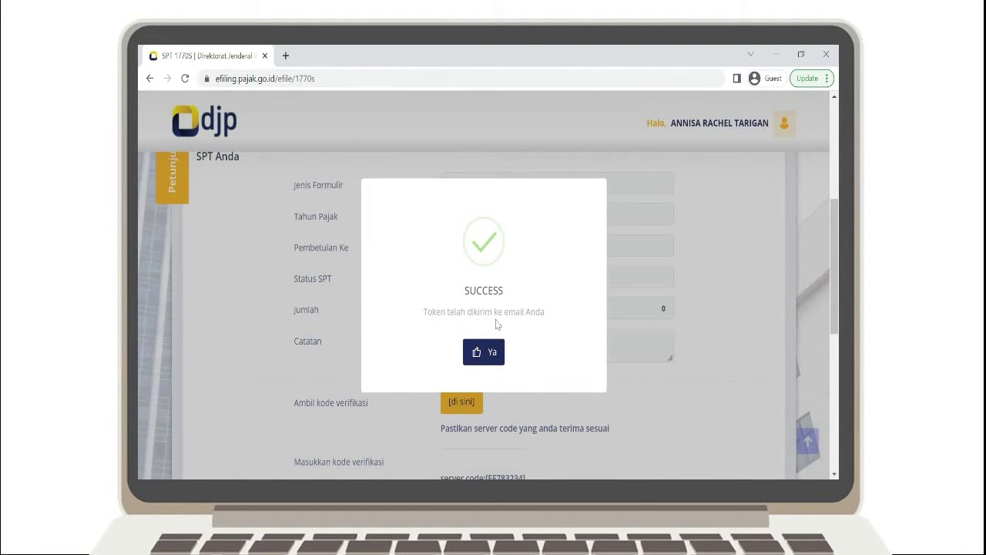
{"action": "left_click", "coordinate": [471, 353]}
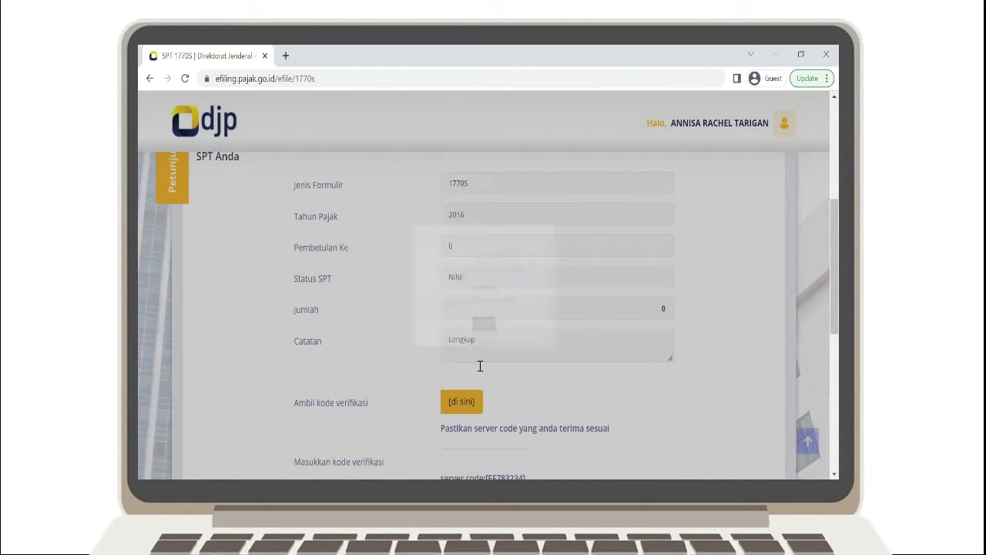
{"action": "scroll", "coordinate": [480, 366], "scroll_direction": "down", "scroll_amount": 3}
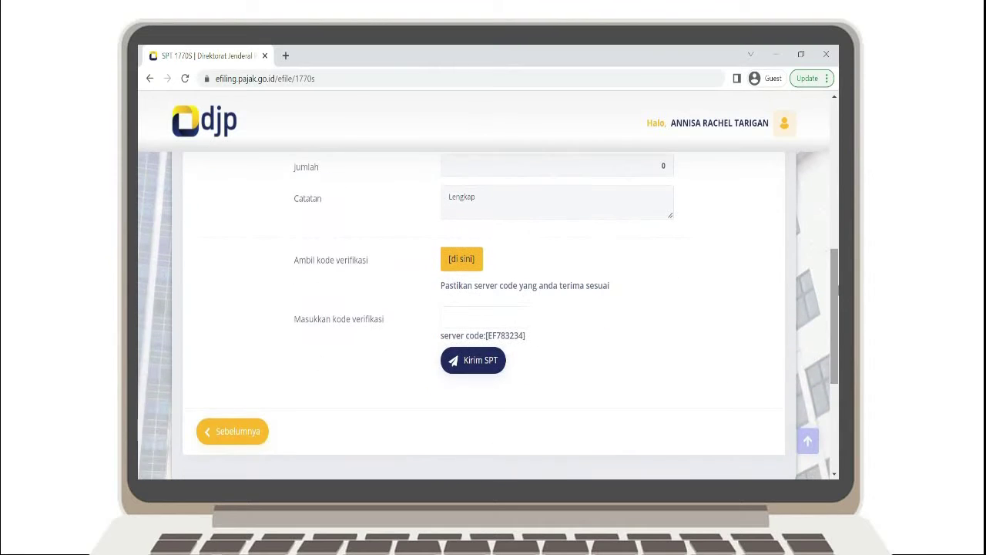
- Load gmail.com in a new browser tab, then return to the tax return tab
{"action": "left_click", "coordinate": [285, 57]}
{"action": "type", "text": "gmai"}
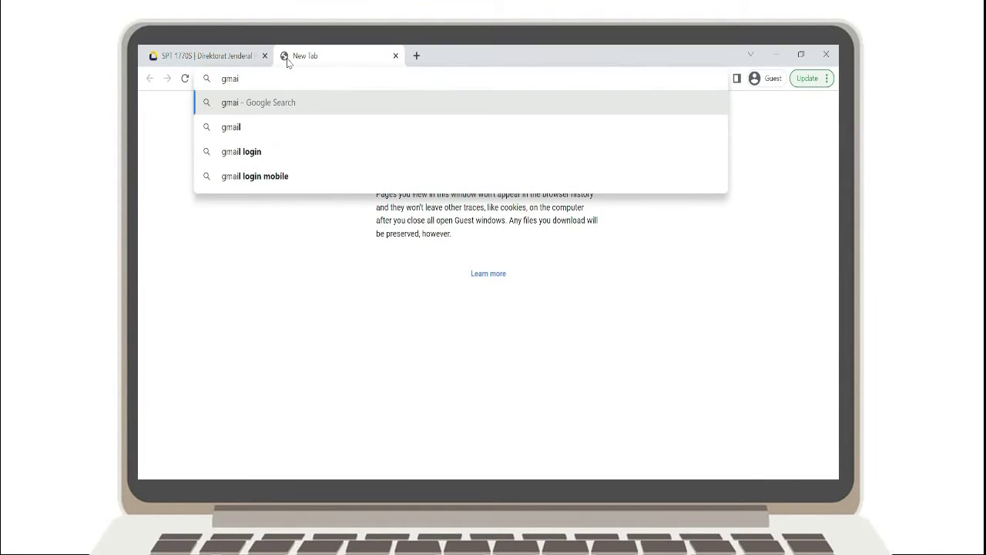
{"action": "type", "text": "l.com"}
{"action": "key", "text": "Return"}
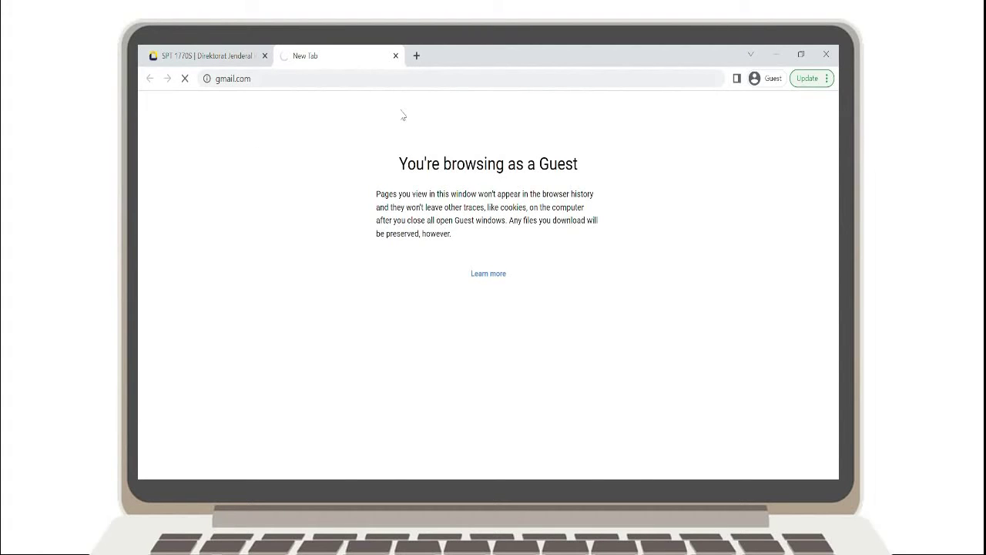
{"action": "key", "text": "ctrl+Tab"}
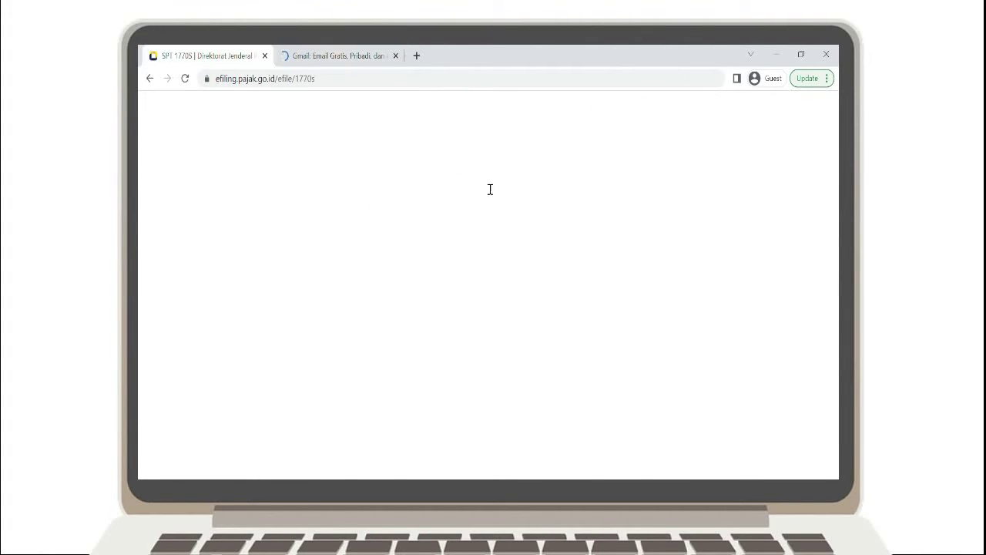
- Enter the emailed verification code and send the SPT with Kirim SPT
{"action": "left_click", "coordinate": [480, 323]}
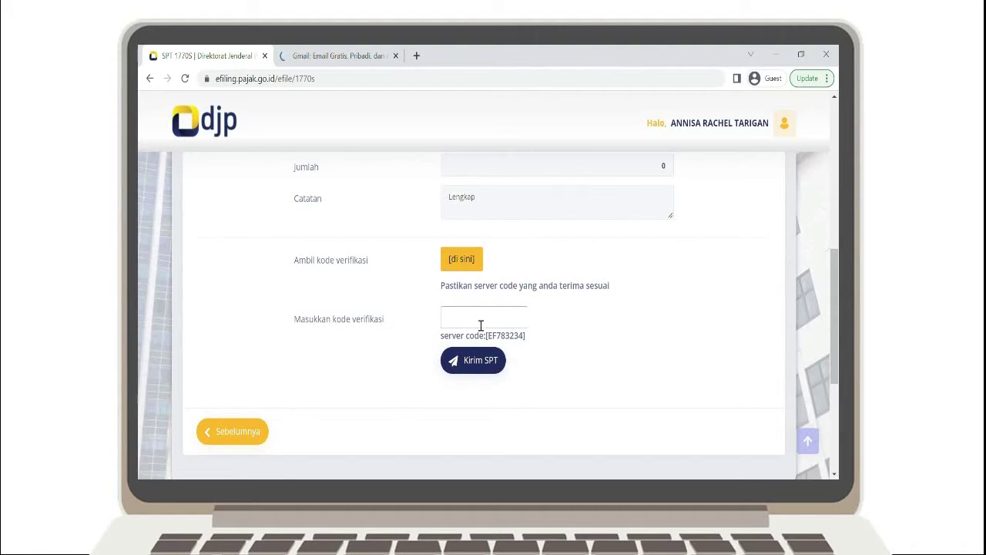
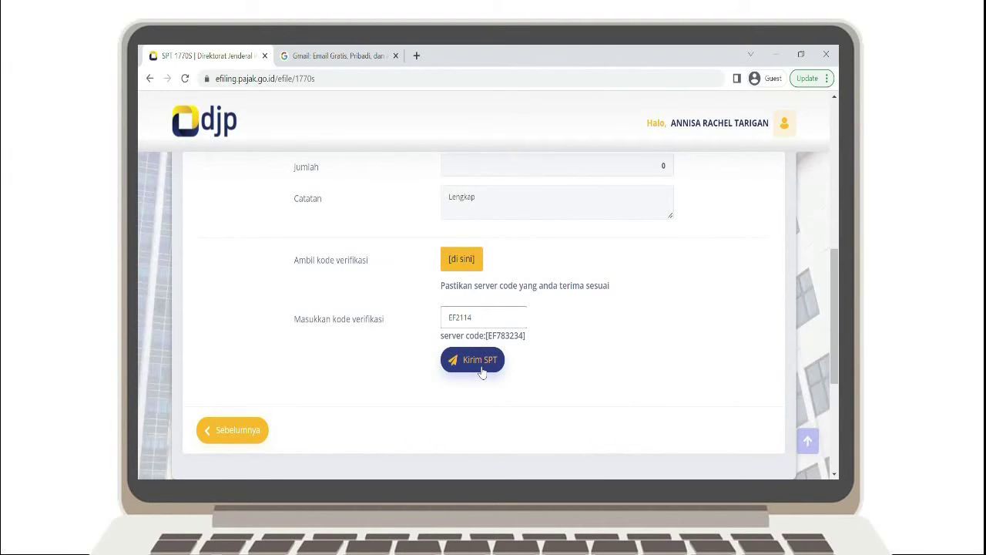
{"action": "left_click", "coordinate": [482, 370]}
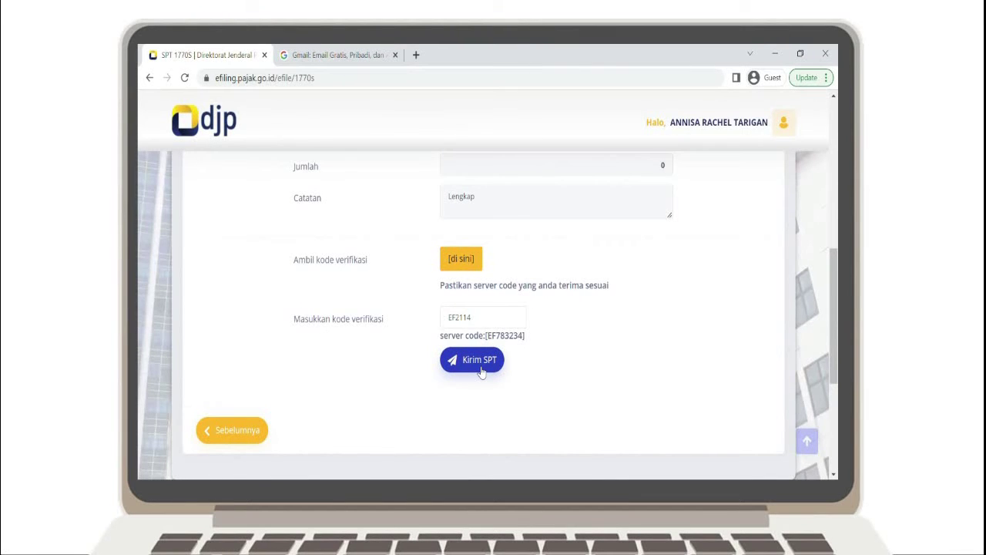
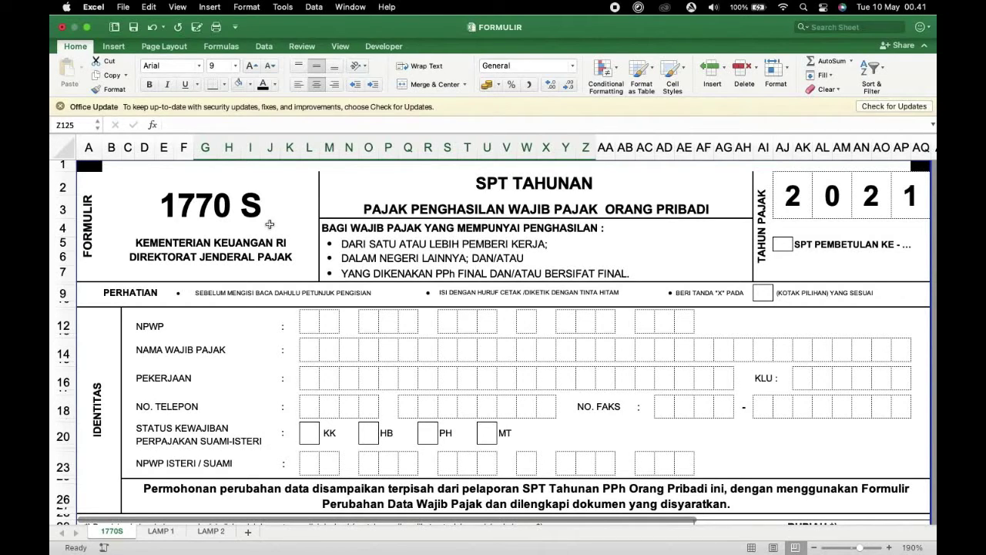
- Scroll down through the 1770 S form to review its contents
{"action": "scroll", "coordinate": [270, 224], "scroll_direction": "down", "scroll_amount": 5}
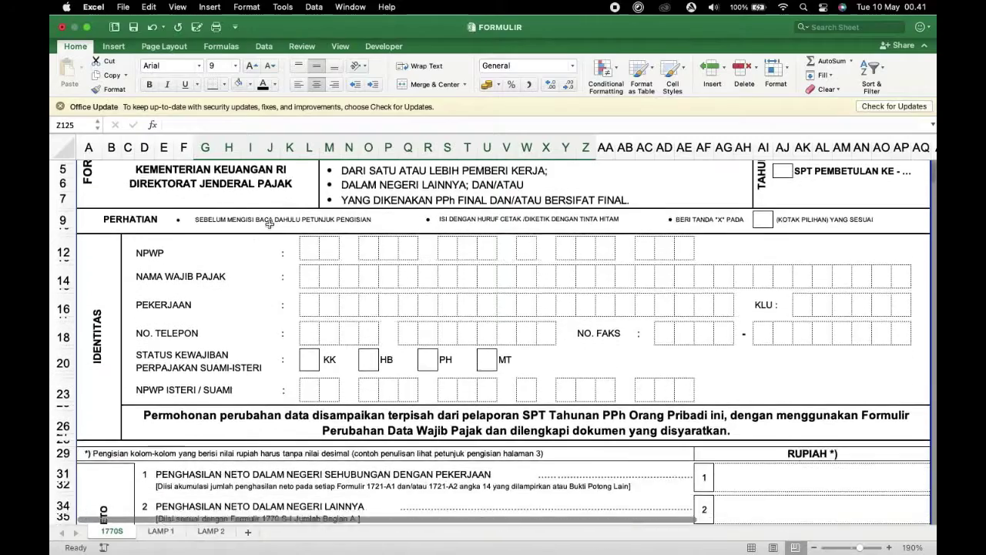
{"action": "scroll", "coordinate": [270, 224], "scroll_direction": "down", "scroll_amount": 2}
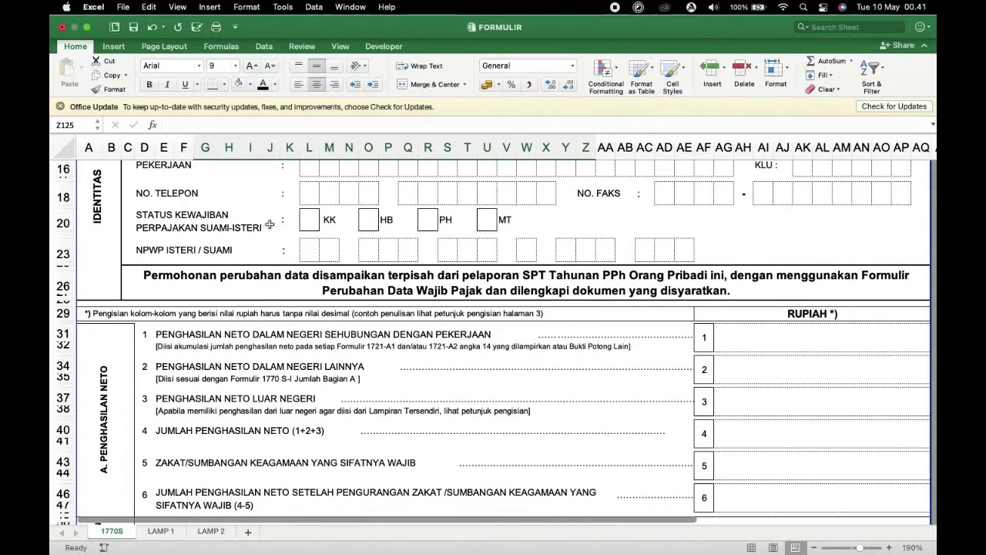
{"action": "scroll", "coordinate": [270, 224], "scroll_direction": "down", "scroll_amount": 5}
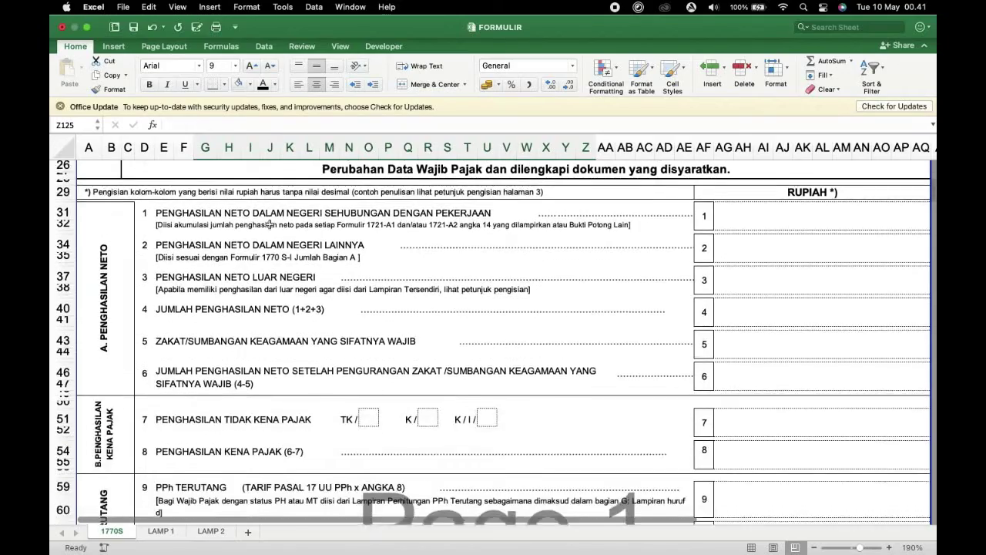
{"action": "scroll", "coordinate": [270, 223], "scroll_direction": "down", "scroll_amount": 2}
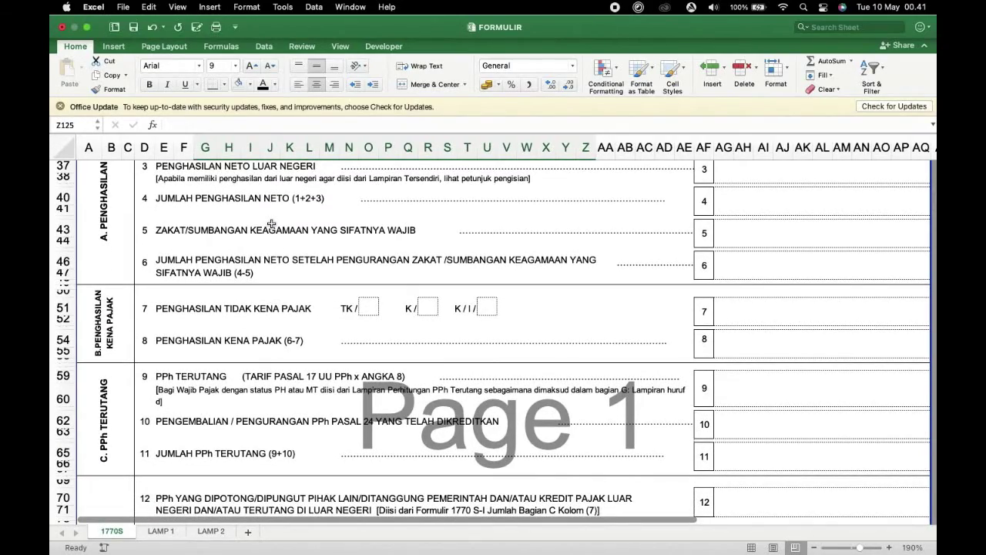
{"action": "scroll", "coordinate": [271, 224], "scroll_direction": "down", "scroll_amount": 6}
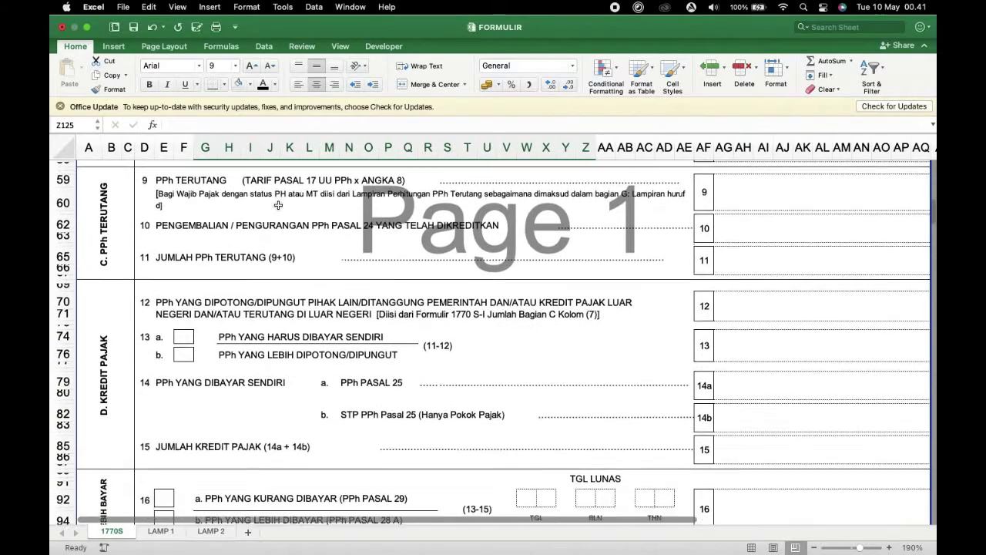
{"action": "scroll", "coordinate": [279, 205], "scroll_direction": "down", "scroll_amount": 1}
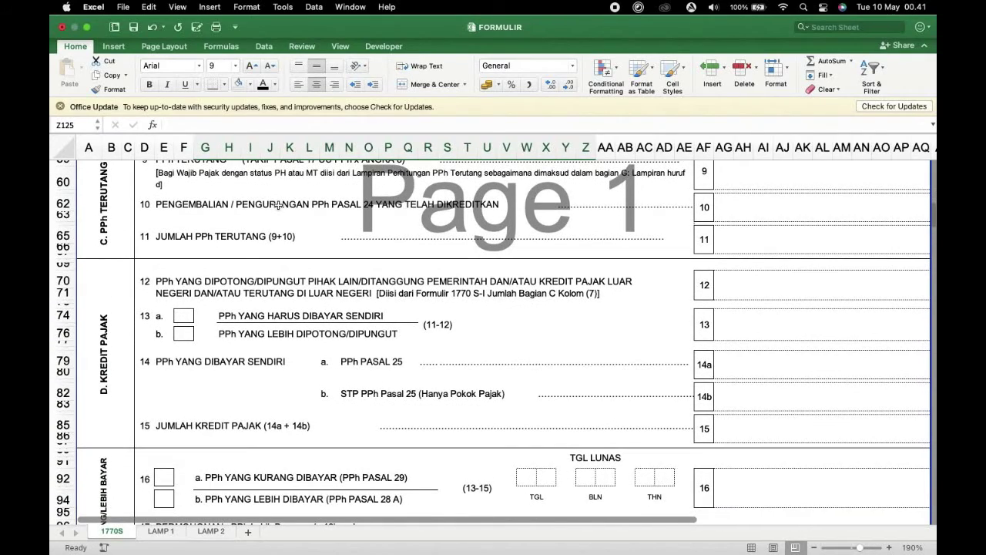
{"action": "scroll", "coordinate": [279, 205], "scroll_direction": "down", "scroll_amount": 8}
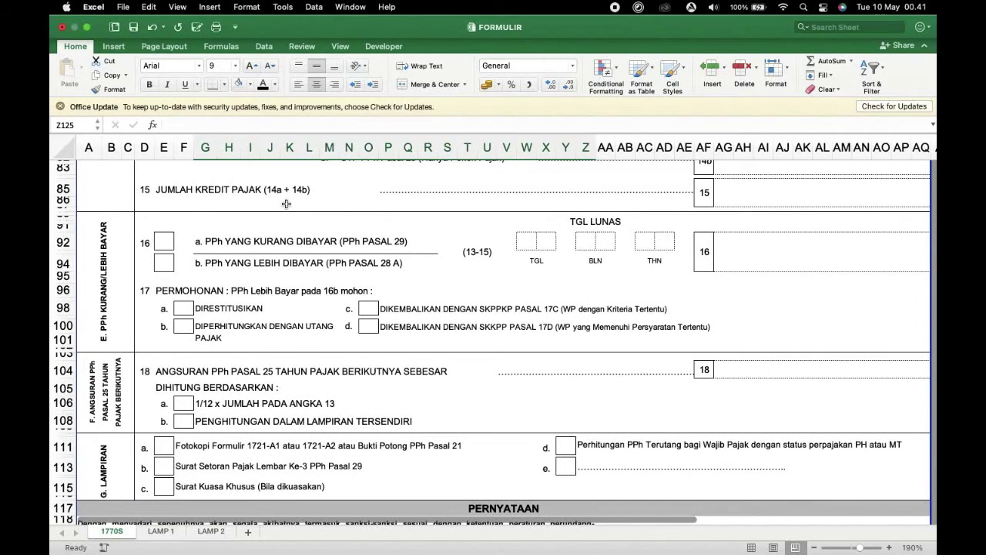
{"action": "scroll", "coordinate": [286, 204], "scroll_direction": "down", "scroll_amount": 7}
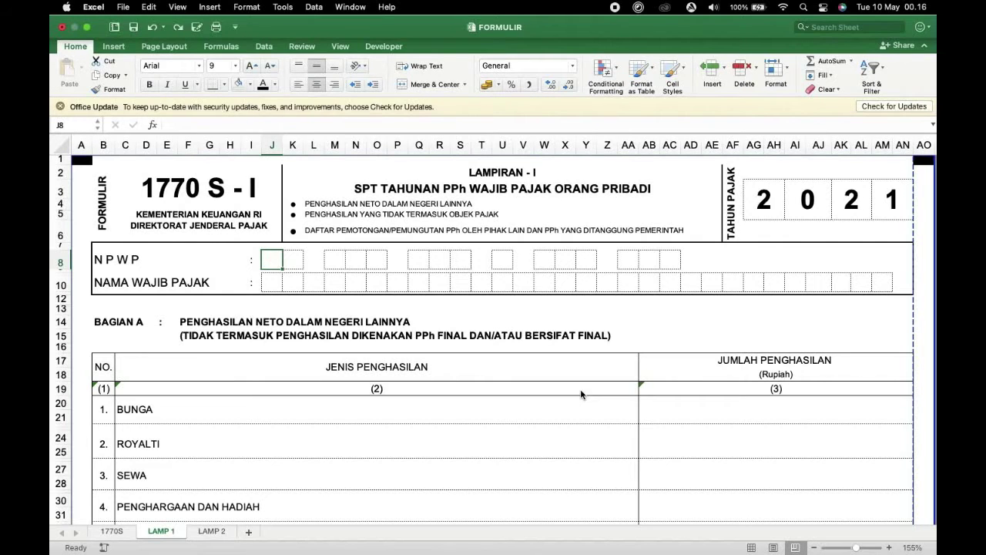
{"action": "scroll", "coordinate": [581, 395], "scroll_direction": "down", "scroll_amount": 5}
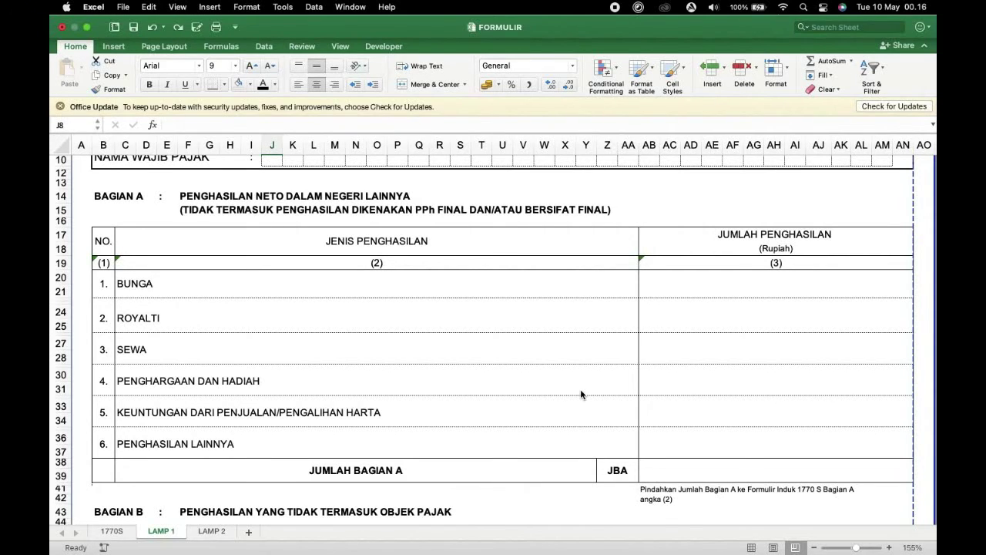
{"action": "scroll", "coordinate": [581, 394], "scroll_direction": "down", "scroll_amount": 8}
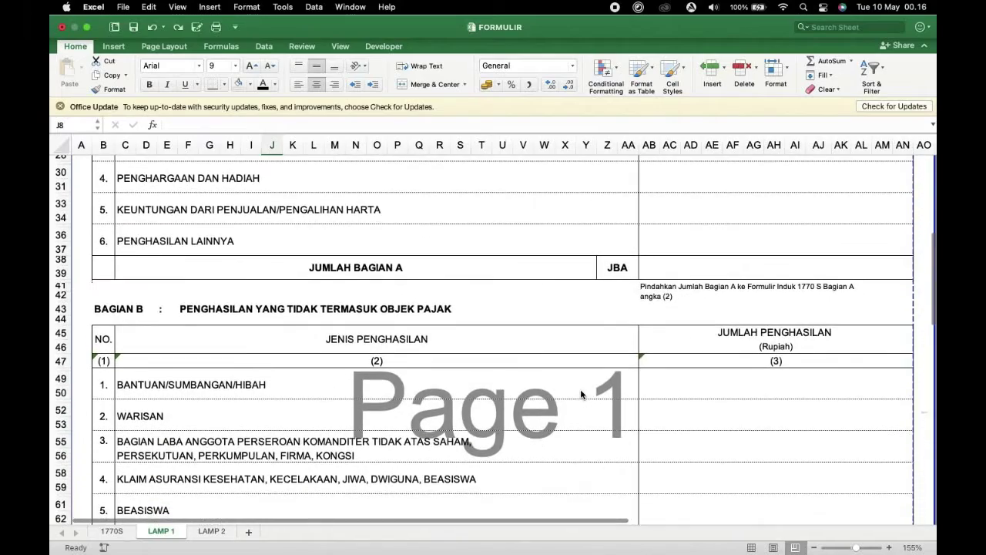
{"action": "scroll", "coordinate": [581, 394], "scroll_direction": "down", "scroll_amount": 5}
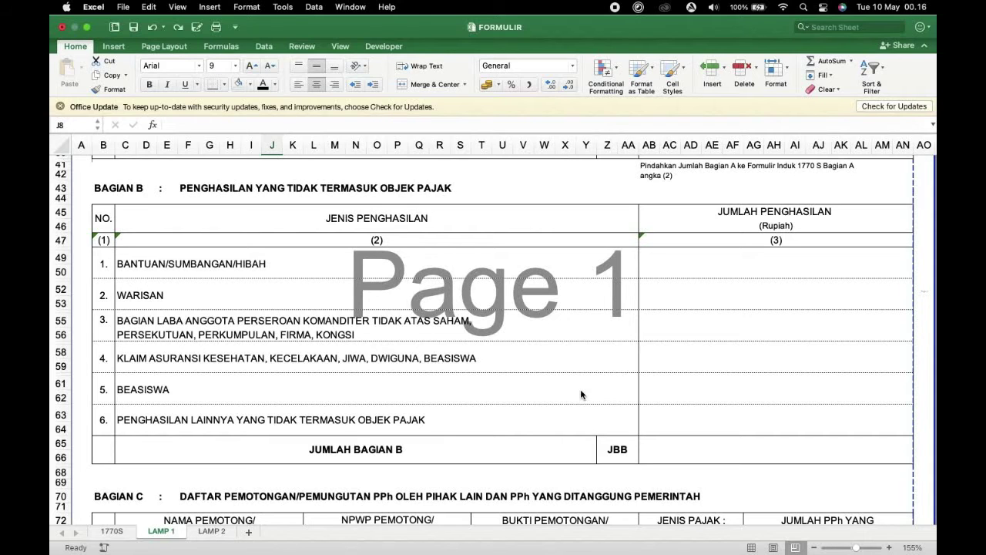
{"action": "scroll", "coordinate": [581, 395], "scroll_direction": "down", "scroll_amount": 5}
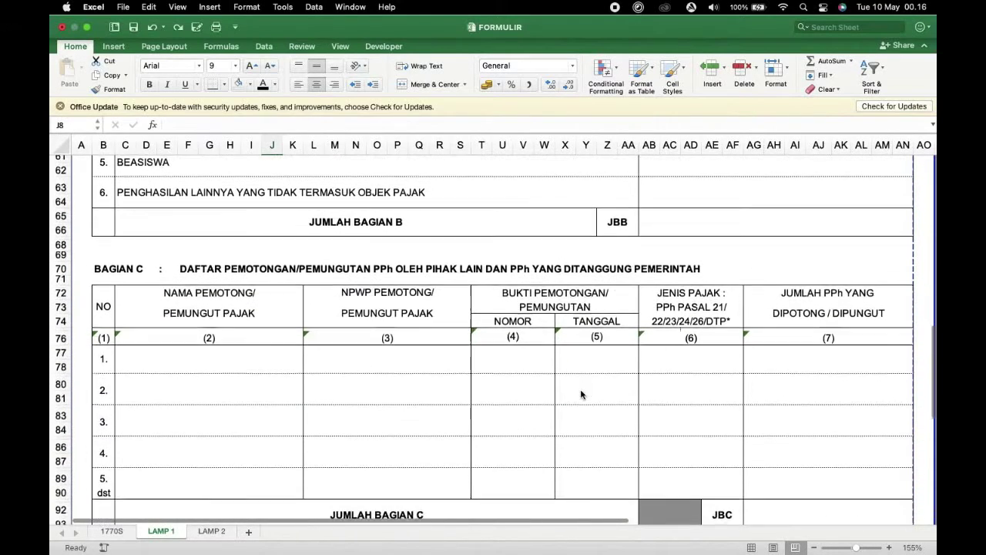
{"action": "scroll", "coordinate": [581, 395], "scroll_direction": "up", "scroll_amount": 1}
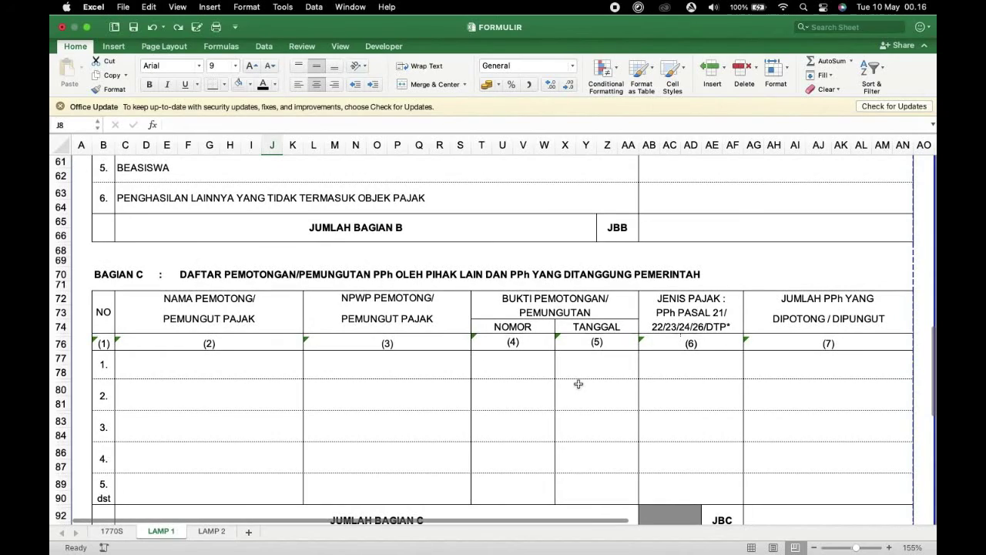
{"action": "scroll", "coordinate": [578, 384], "scroll_direction": "down", "scroll_amount": 2}
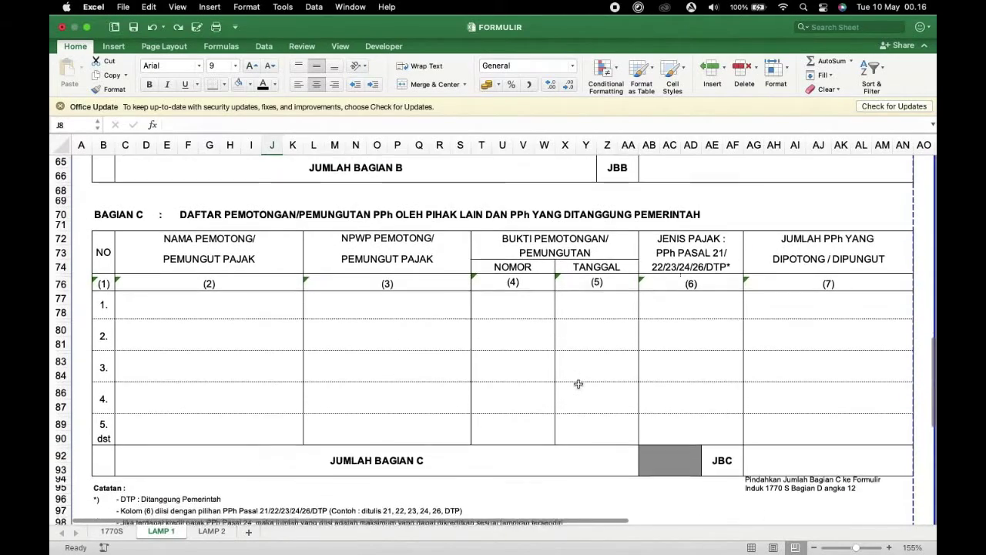
{"action": "scroll", "coordinate": [579, 384], "scroll_direction": "up", "scroll_amount": 1}
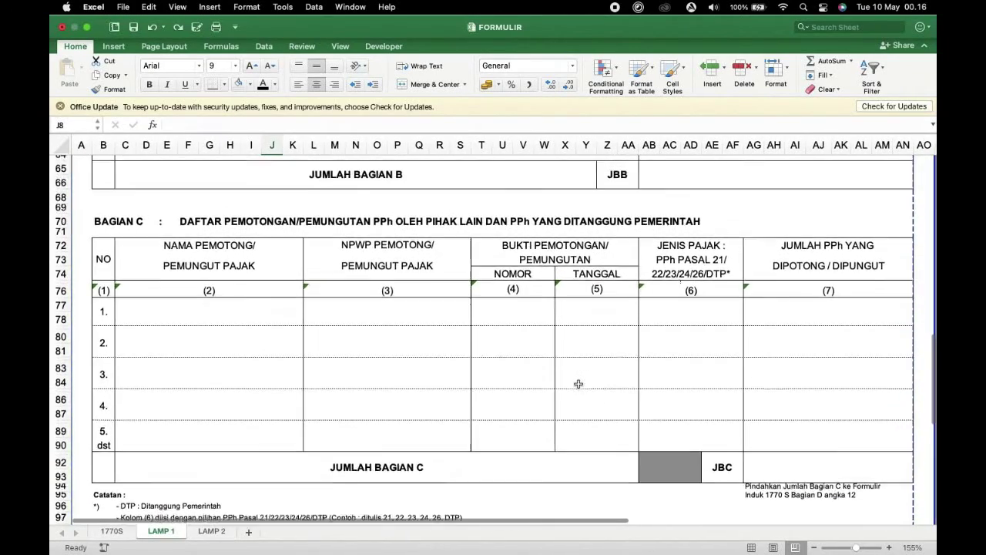
{"action": "scroll", "coordinate": [578, 384], "scroll_direction": "up", "scroll_amount": 15}
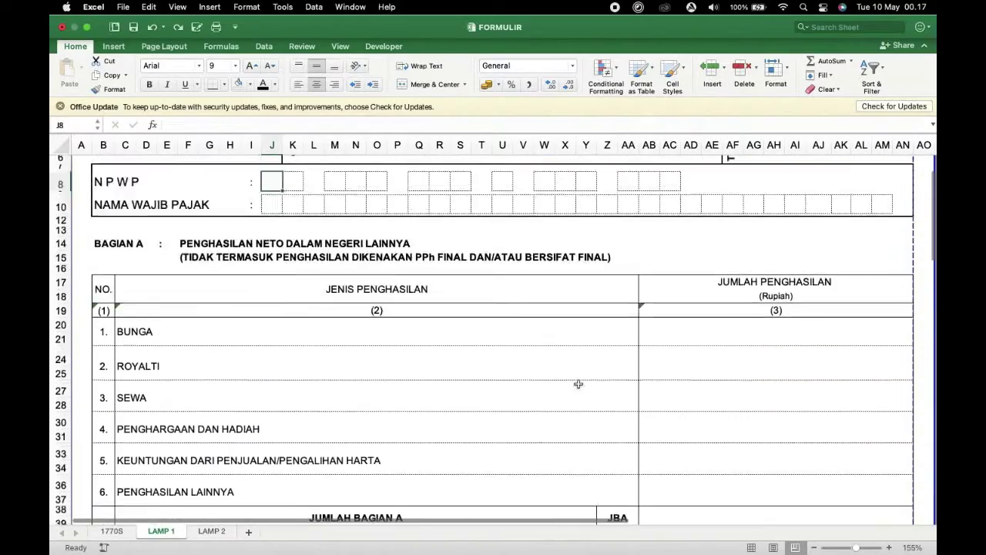
{"action": "scroll", "coordinate": [579, 384], "scroll_direction": "up", "scroll_amount": 3}
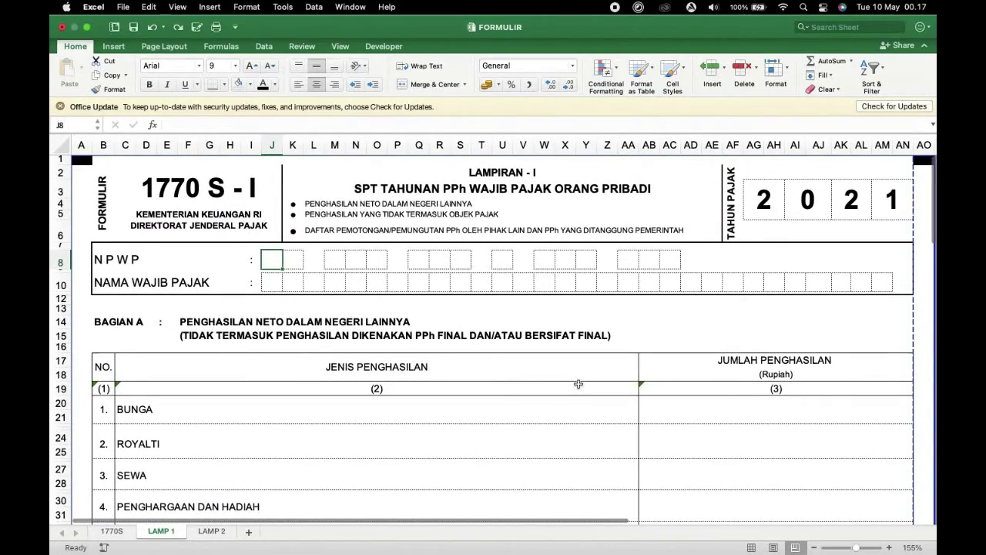
- Enter the taxpayer's 15-digit NPWP one digit per box in the LAMP 1 NPWP row
{"action": "key", "text": "Tab"}
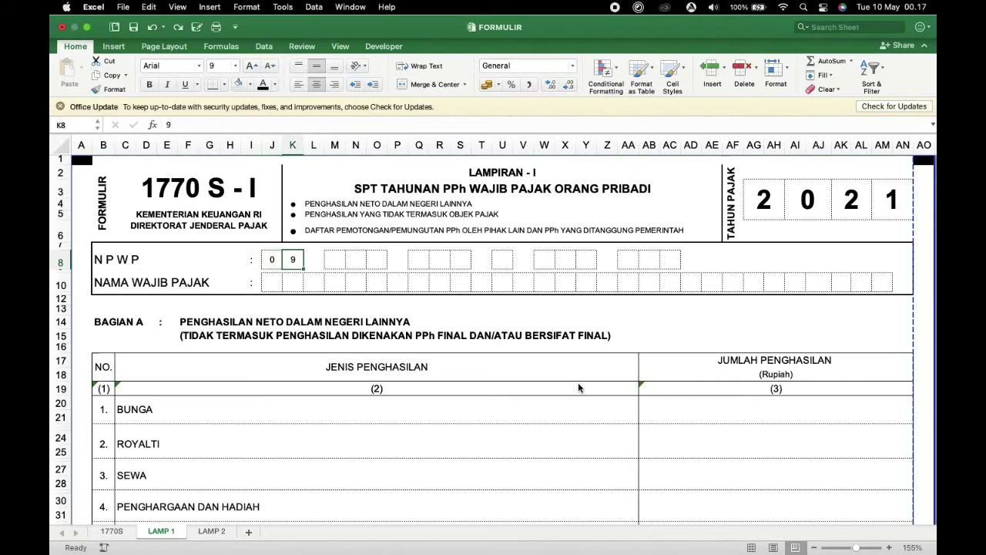
{"action": "key", "text": "Tab"}
{"action": "key", "text": "Tab"}
{"action": "key", "text": "Tab"}
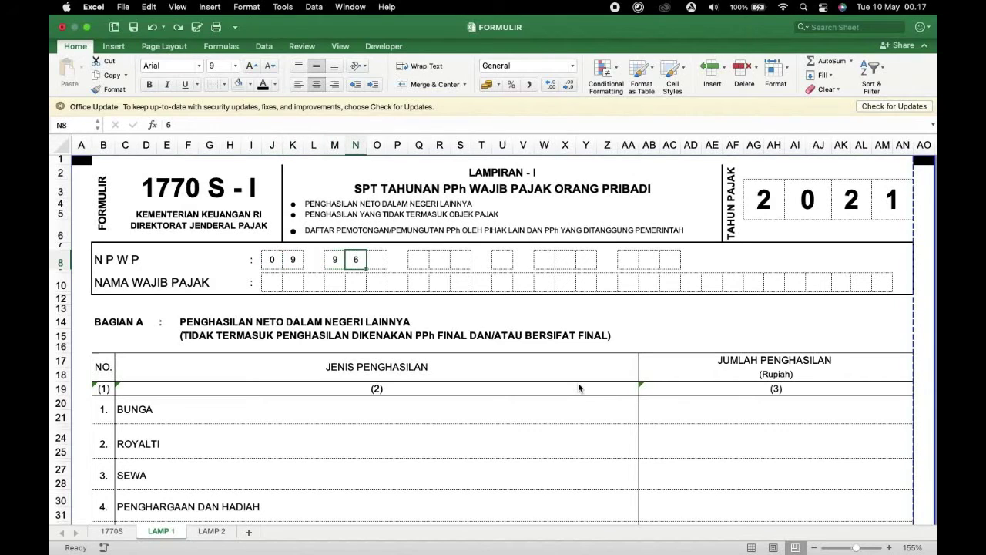
{"action": "key", "text": "Tab"}
{"action": "key", "text": "Tab"}
{"action": "key", "text": "Tab"}
{"action": "key", "text": "Tab"}
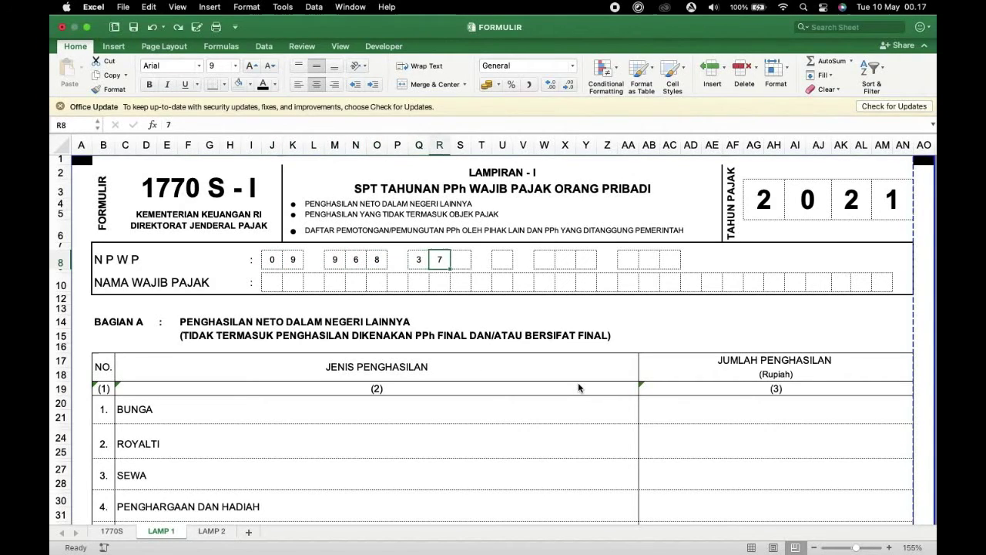
{"action": "key", "text": "Tab"}
{"action": "key", "text": "Tab"}
{"action": "key", "text": "Tab"}
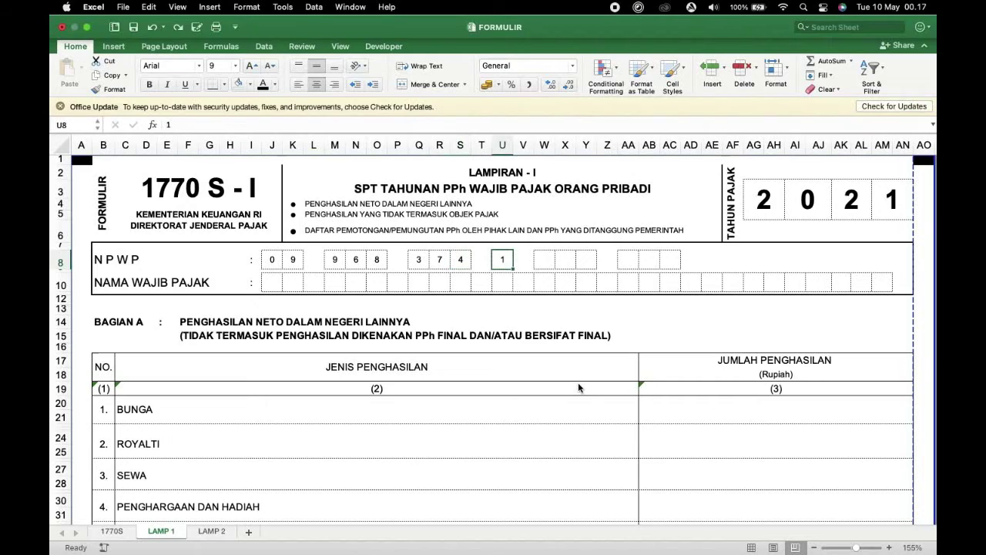
{"action": "key", "text": "Tab"}
{"action": "key", "text": "Tab"}
{"action": "key", "text": "Tab"}
{"action": "key", "text": "Tab"}
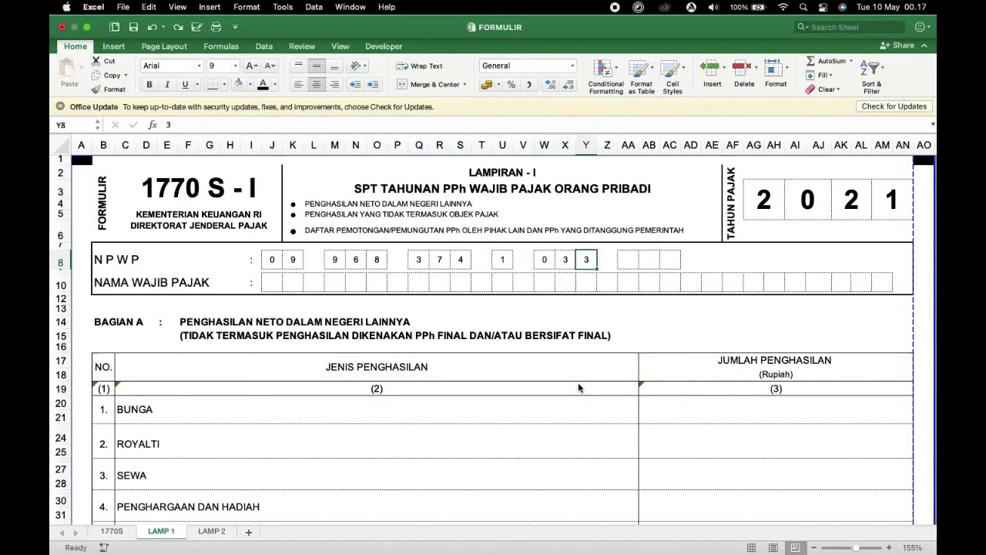
{"action": "key", "text": "Tab"}
{"action": "key", "text": "Tab"}
{"action": "key", "text": "Tab"}
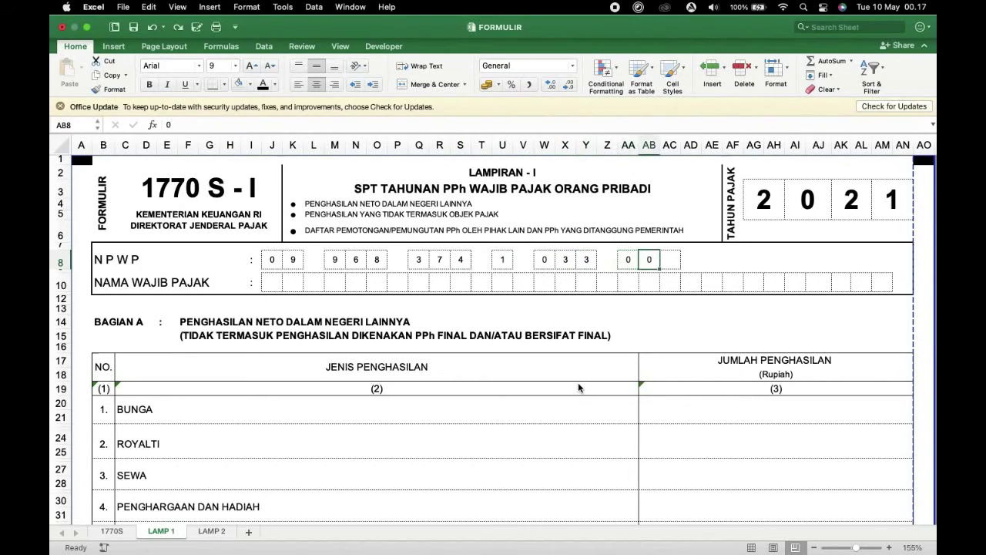
{"action": "key", "text": "Tab"}
{"action": "key", "text": "Return"}
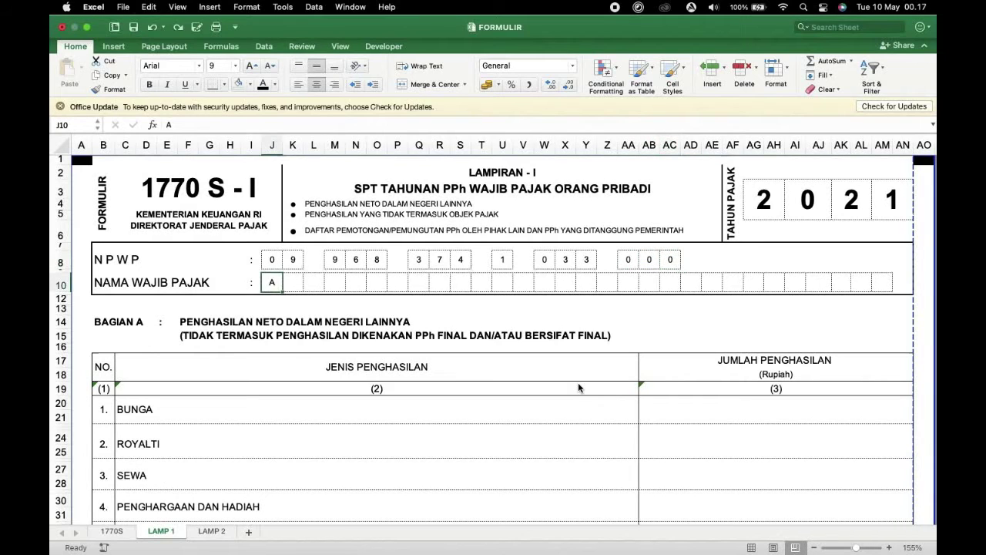
- Type the taxpayer's full name letter by letter into the NAMA WAJIB PAJAK boxes, leaving a blank between words
{"action": "key", "text": "Tab"}
{"action": "key", "text": "Tab"}
{"action": "key", "text": "Tab"}
{"action": "key", "text": "Tab"}
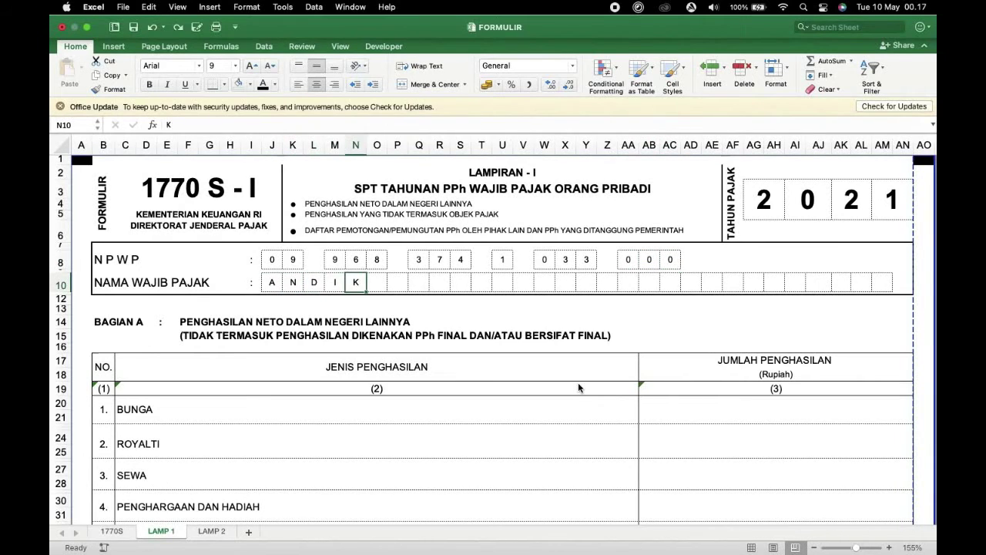
{"action": "key", "text": "Tab"}
{"action": "key", "text": "Tab"}
{"action": "key", "text": "Tab"}
{"action": "key", "text": "Tab"}
{"action": "key", "text": "Tab"}
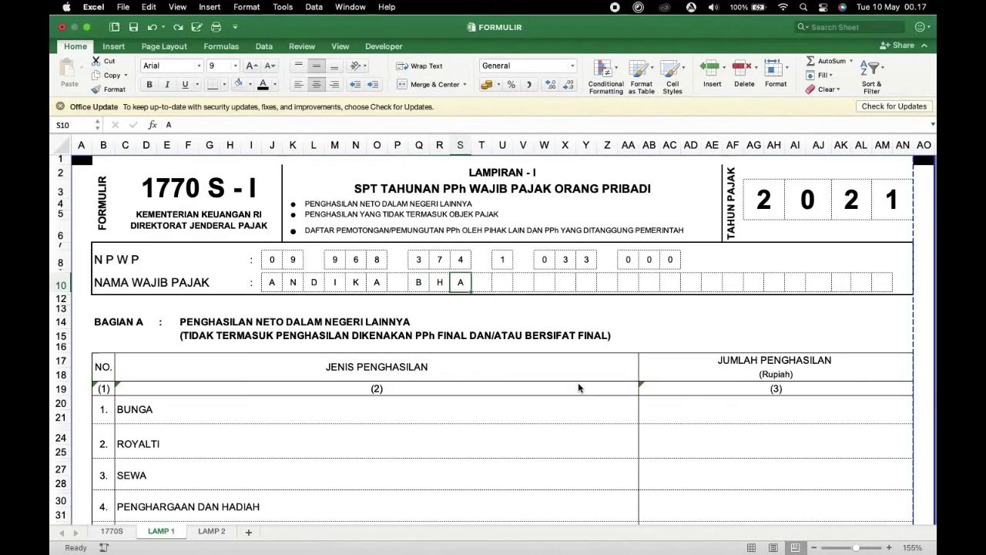
{"action": "key", "text": "Tab"}
{"action": "key", "text": "Tab"}
{"action": "key", "text": "Tab"}
{"action": "key", "text": "Tab"}
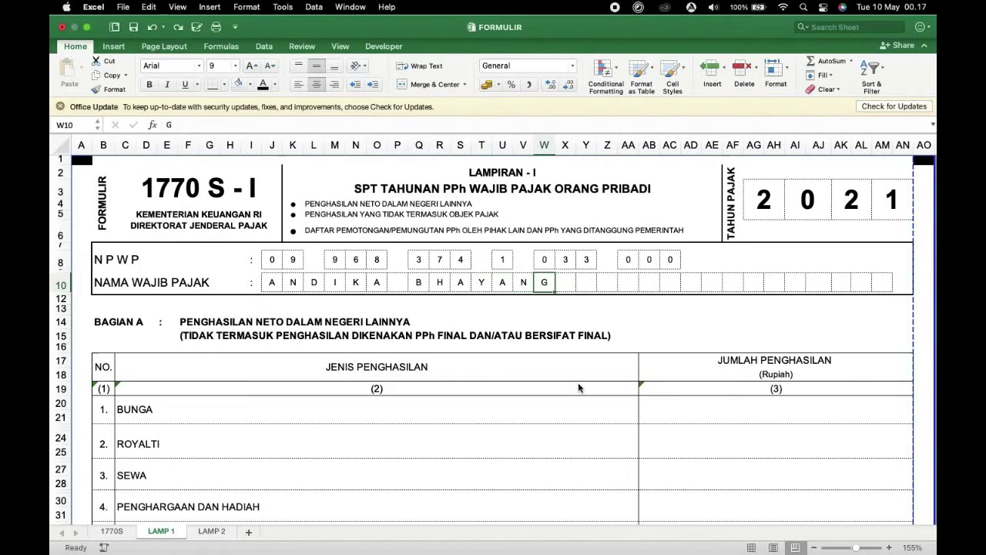
{"action": "key", "text": "Tab"}
{"action": "key", "text": "Tab"}
{"action": "key", "text": "Tab"}
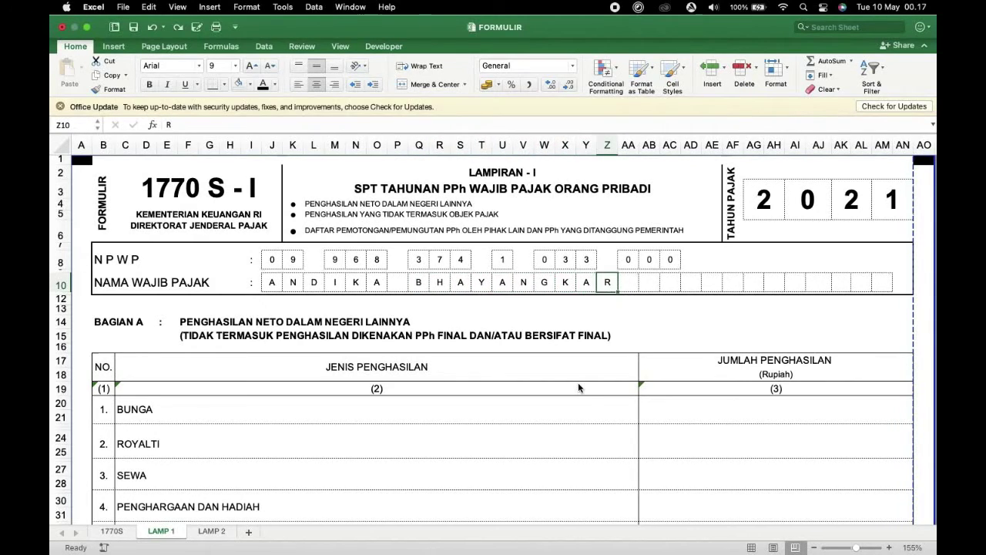
{"action": "key", "text": "Tab"}
- Finish the name's last letter, then enter 500.000.000 as WARISAN income and as the JUMLAH BAGIAN B total
{"action": "type", "text": "A"}
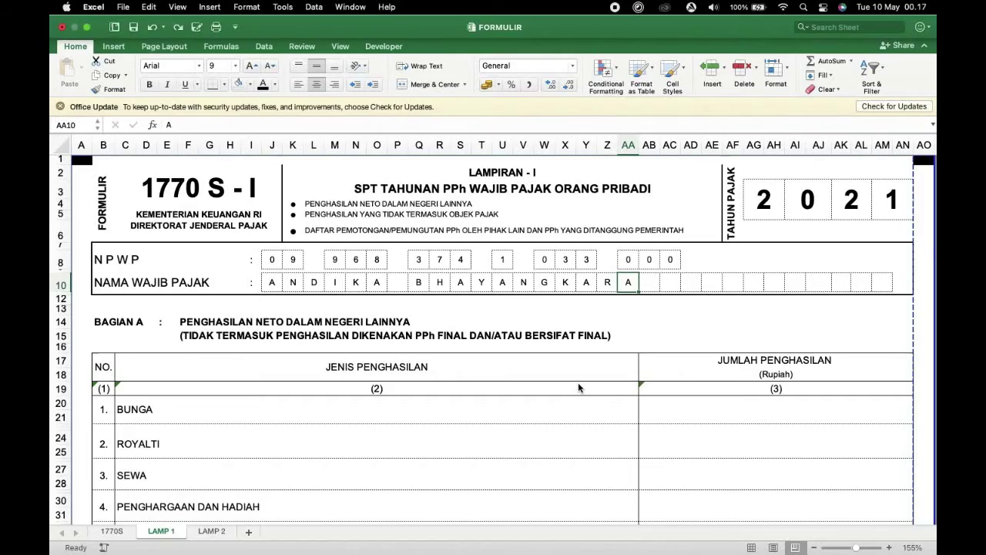
{"action": "scroll", "coordinate": [579, 387], "scroll_direction": "down", "scroll_amount": 5}
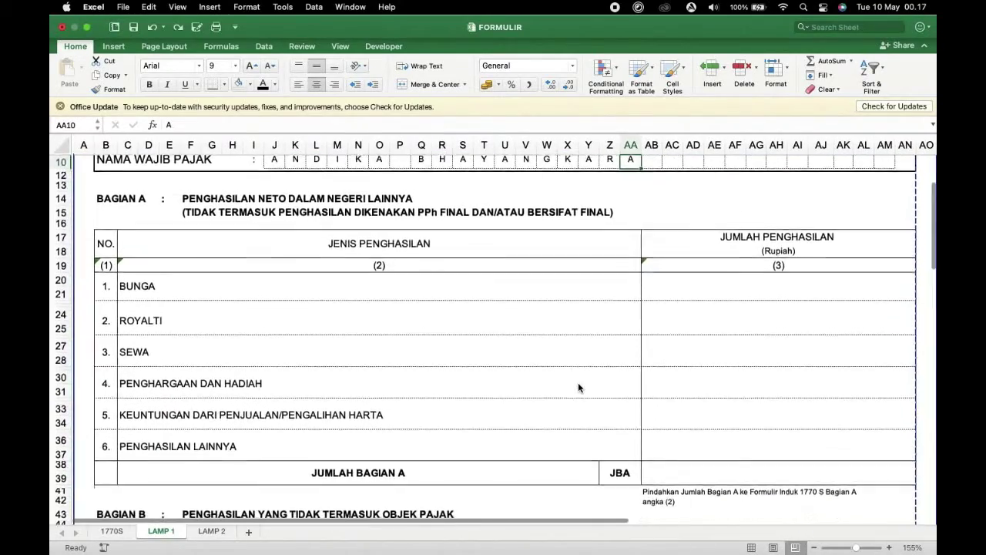
{"action": "scroll", "coordinate": [579, 388], "scroll_direction": "down", "scroll_amount": 2}
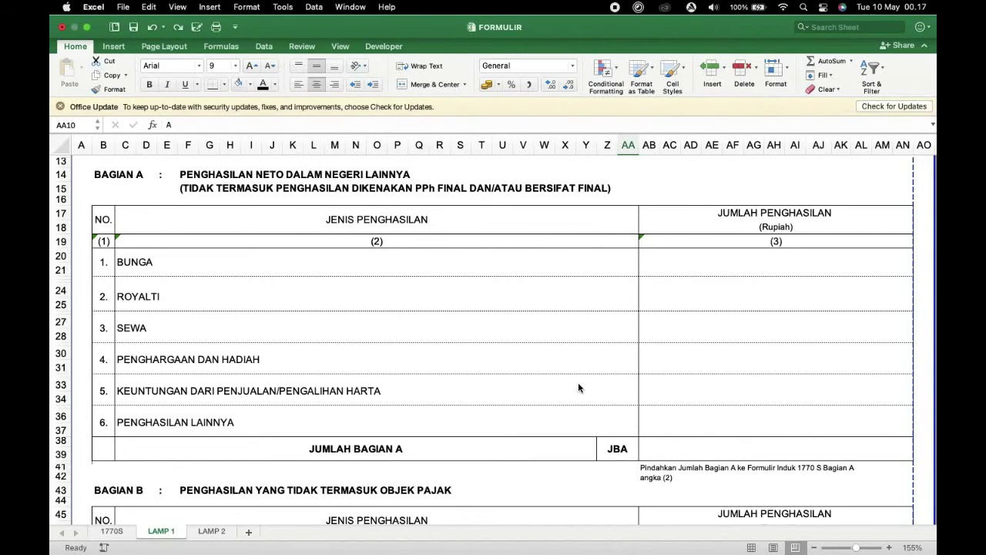
{"action": "scroll", "coordinate": [579, 388], "scroll_direction": "down", "scroll_amount": 4}
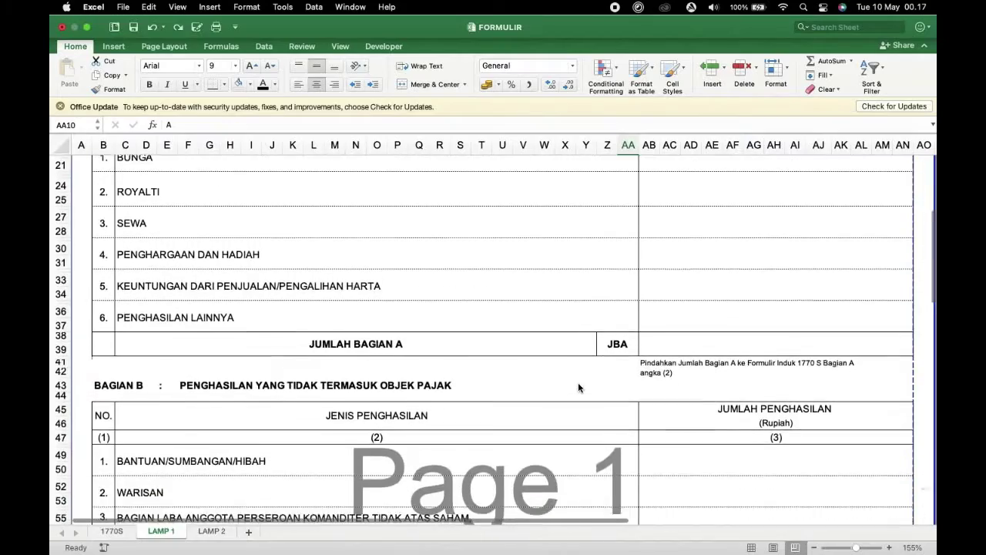
{"action": "scroll", "coordinate": [579, 387], "scroll_direction": "down", "scroll_amount": 4}
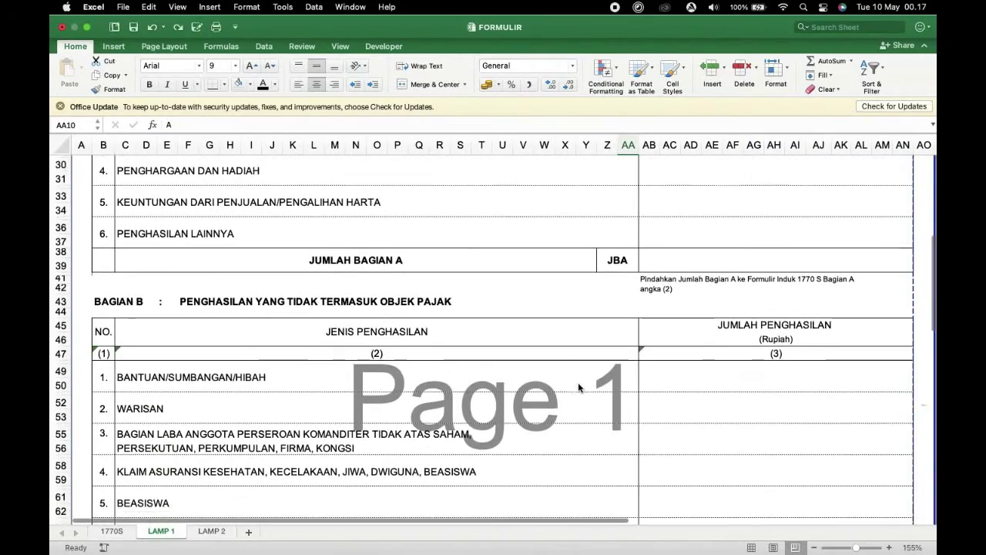
{"action": "scroll", "coordinate": [578, 388], "scroll_direction": "down", "scroll_amount": 2}
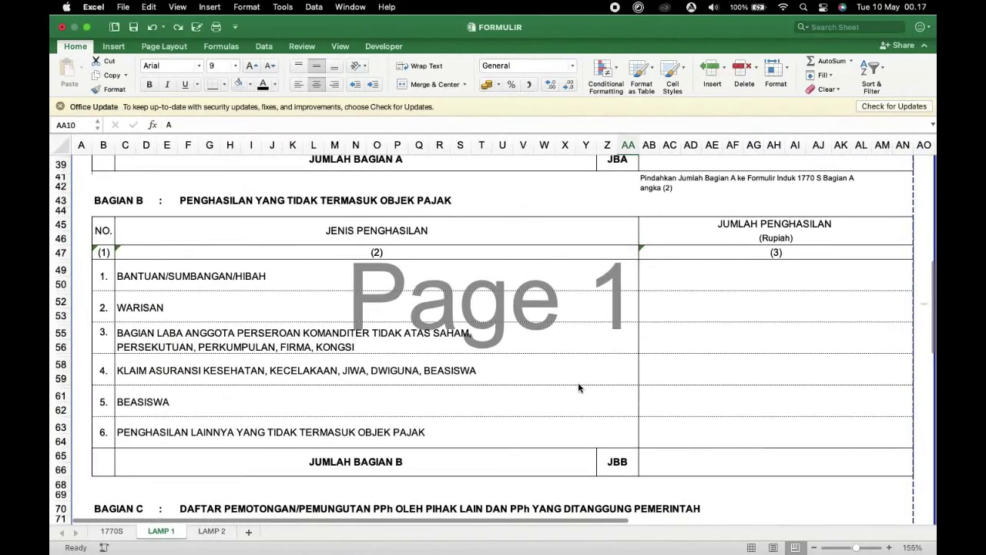
{"action": "left_click", "coordinate": [665, 307]}
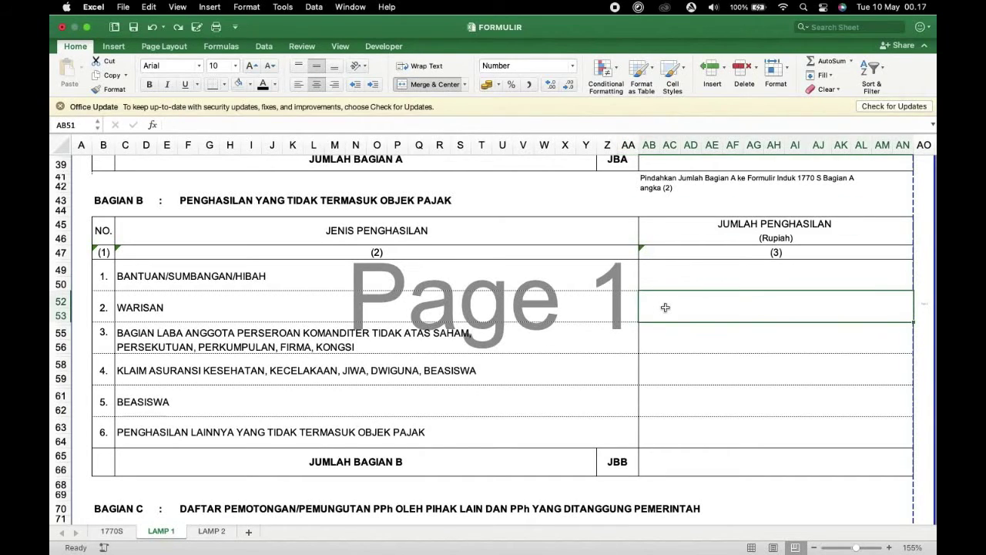
{"action": "type", "text": "500000000"}
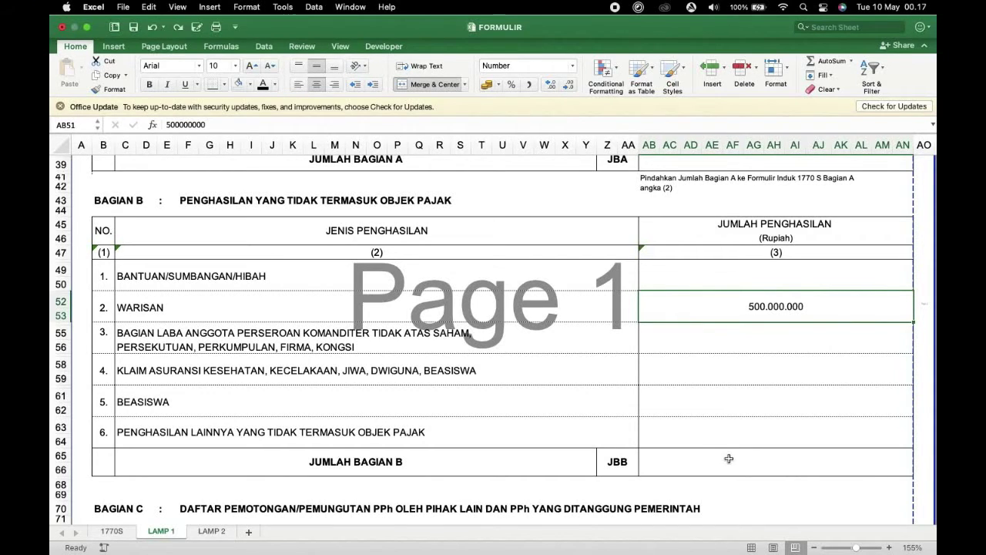
{"action": "key", "text": "Down"}
{"action": "key", "text": "Down"}
{"action": "key", "text": "Down"}
{"action": "key", "text": "Down"}
{"action": "key", "text": "Down"}
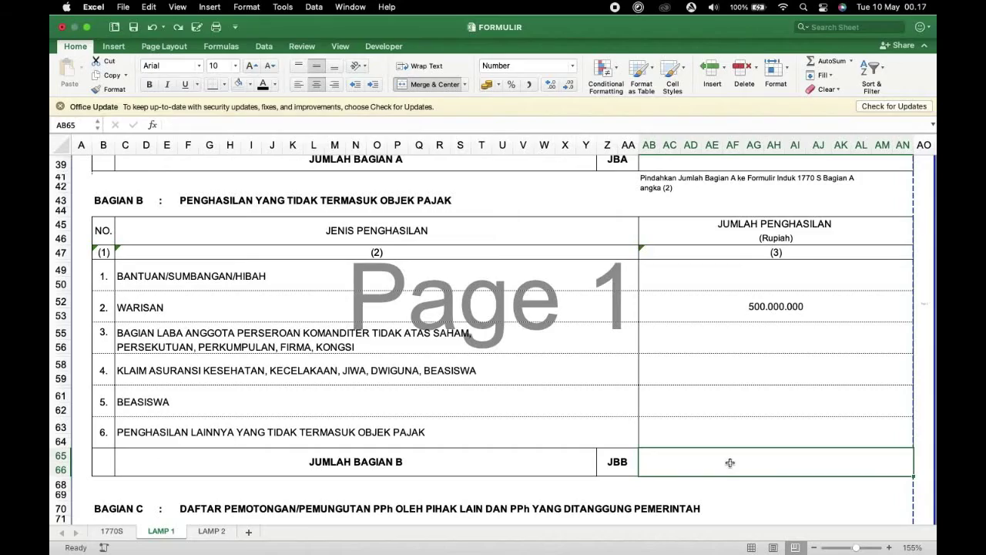
{"action": "type", "text": "500.000.000"}
- Enter PT RAFLES CIPTA INDONESIA as the first withholder in Bagian C
{"action": "scroll", "coordinate": [730, 463], "scroll_direction": "down", "scroll_amount": 3}
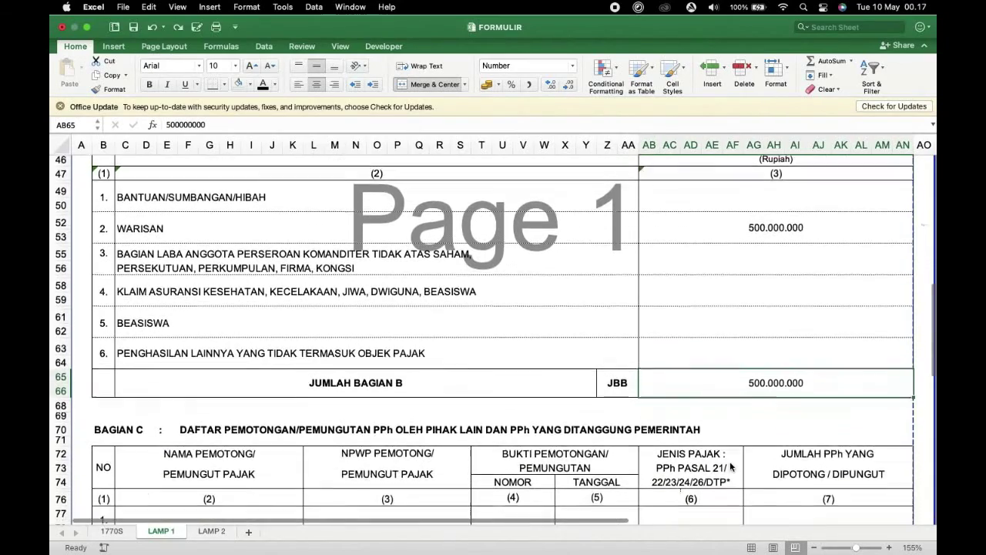
{"action": "scroll", "coordinate": [730, 467], "scroll_direction": "down", "scroll_amount": 5}
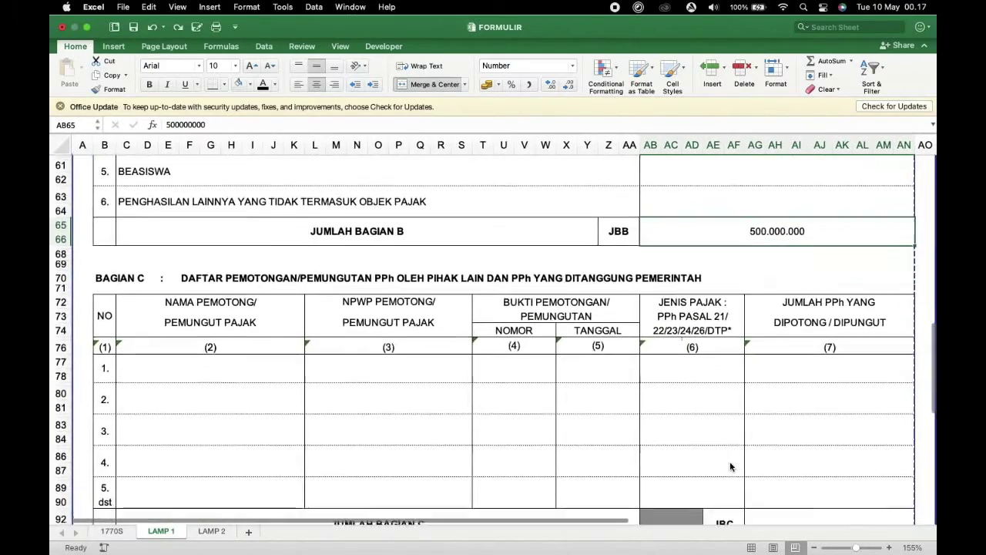
{"action": "scroll", "coordinate": [730, 466], "scroll_direction": "down", "scroll_amount": 3}
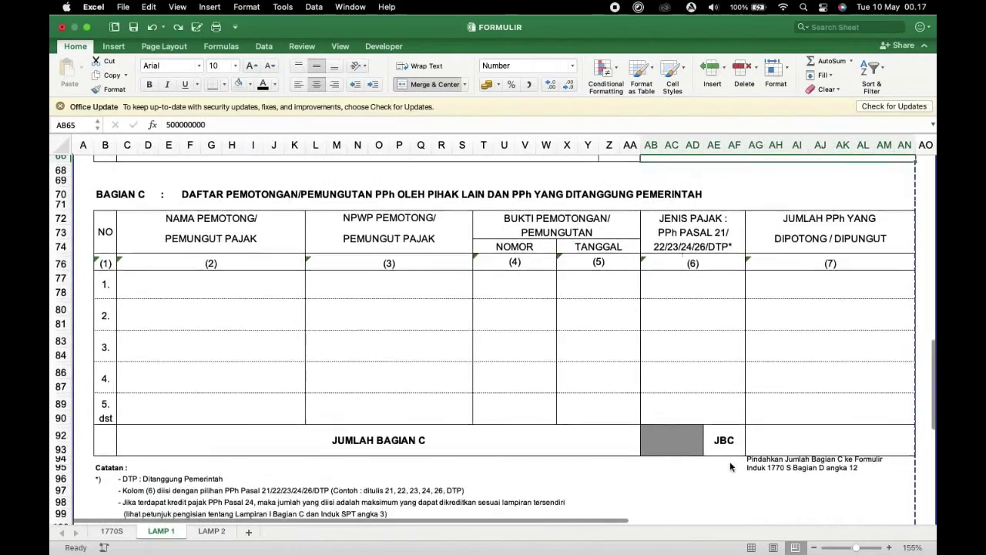
{"action": "scroll", "coordinate": [730, 461], "scroll_direction": "down", "scroll_amount": 2}
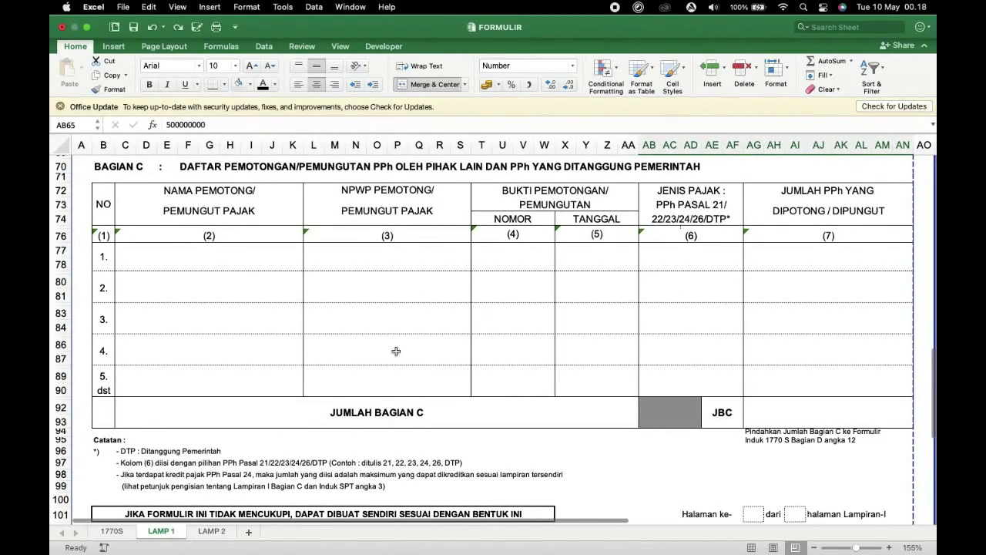
{"action": "left_click", "coordinate": [276, 262]}
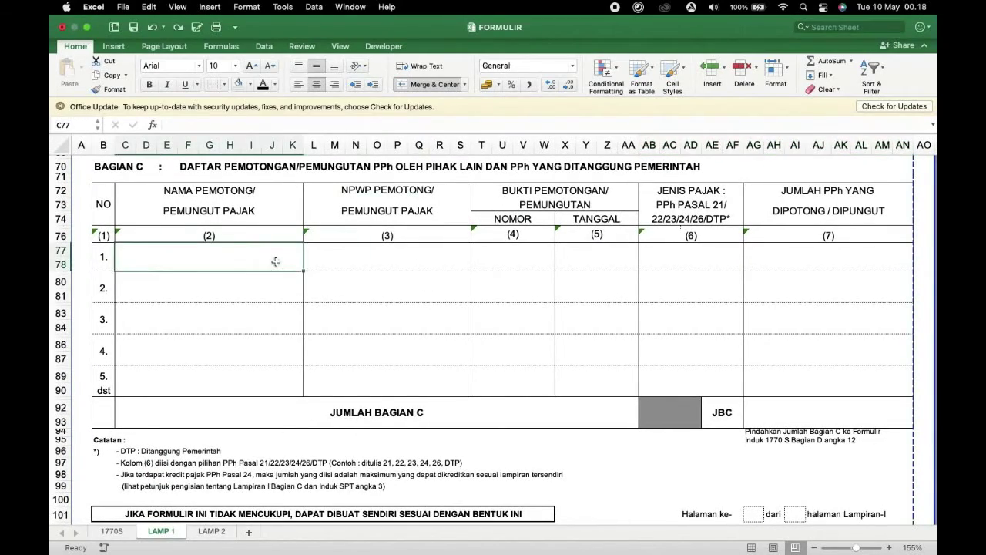
{"action": "type", "text": "PT RAFLES CIPTA INDONESIA"}
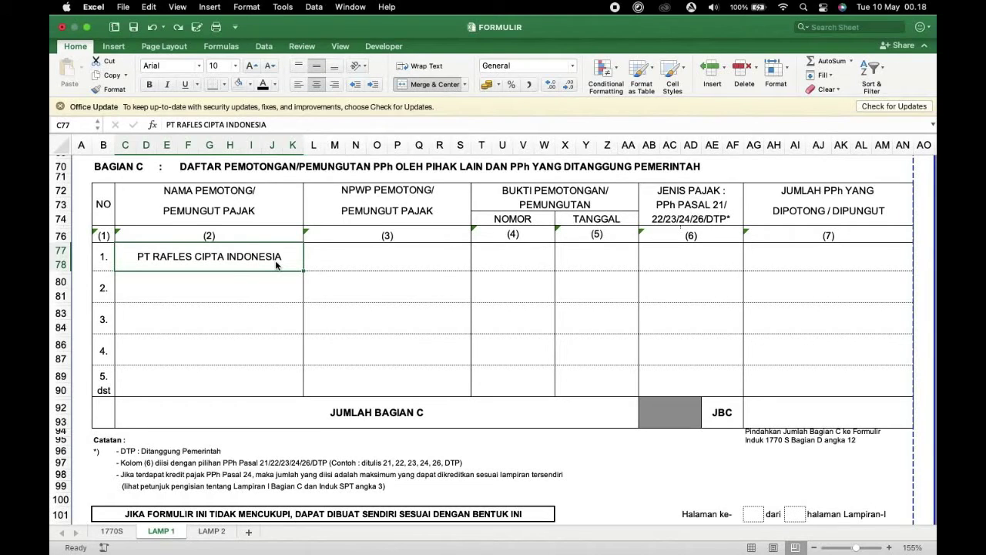
- Fill Bagian C row 1 with the withholder's NPWP, slip number and slip date 31/12/2021
{"action": "key", "text": "Tab"}
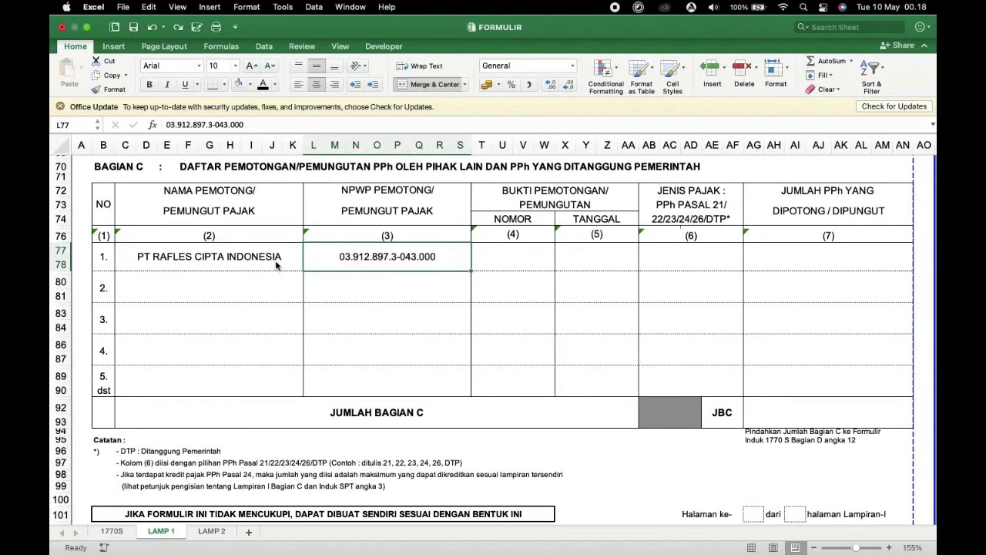
{"action": "key", "text": "Tab"}
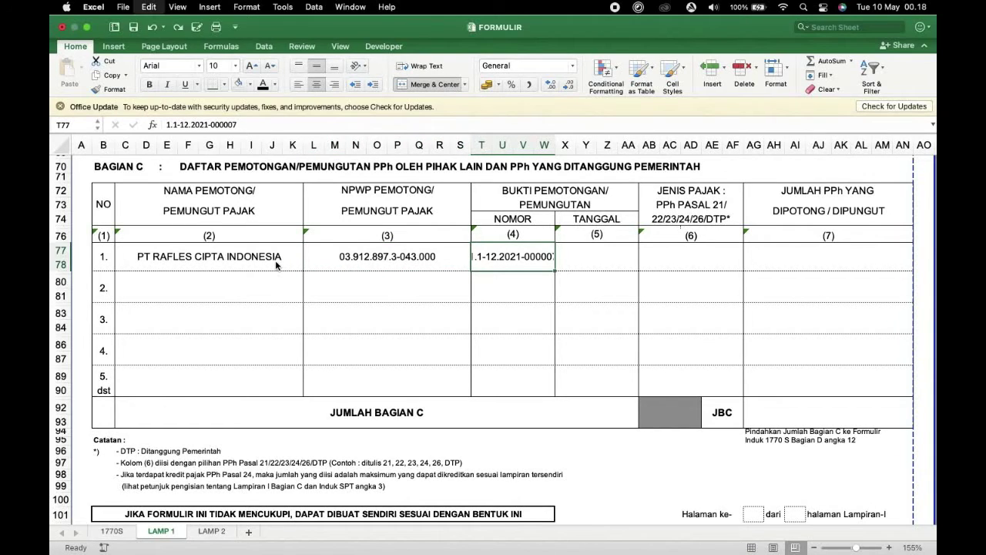
{"action": "key", "text": "Tab"}
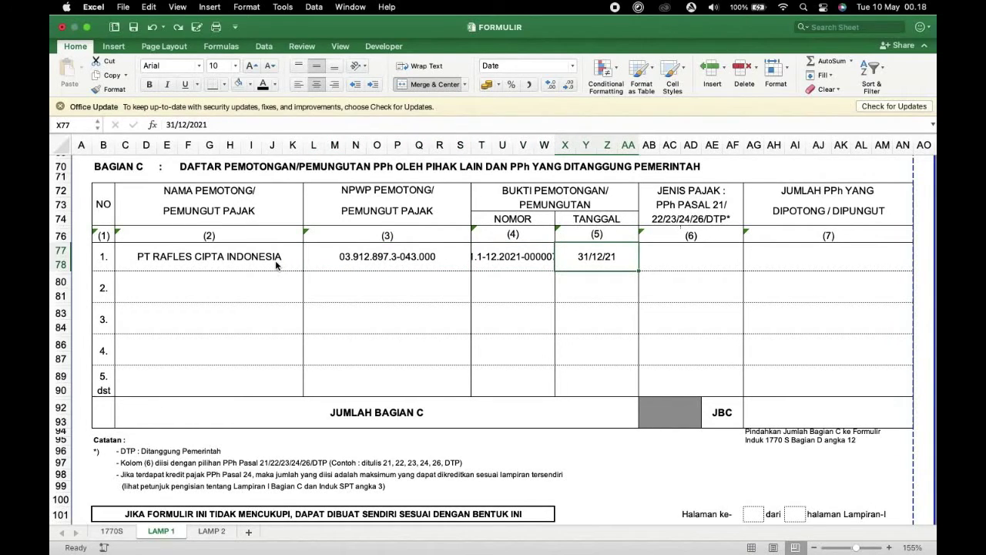
- Add tax type 21 and 121.250.000 withheld, and set the JBC total to 121.250.000
{"action": "key", "text": "Tab"}
{"action": "type", "text": "21"}
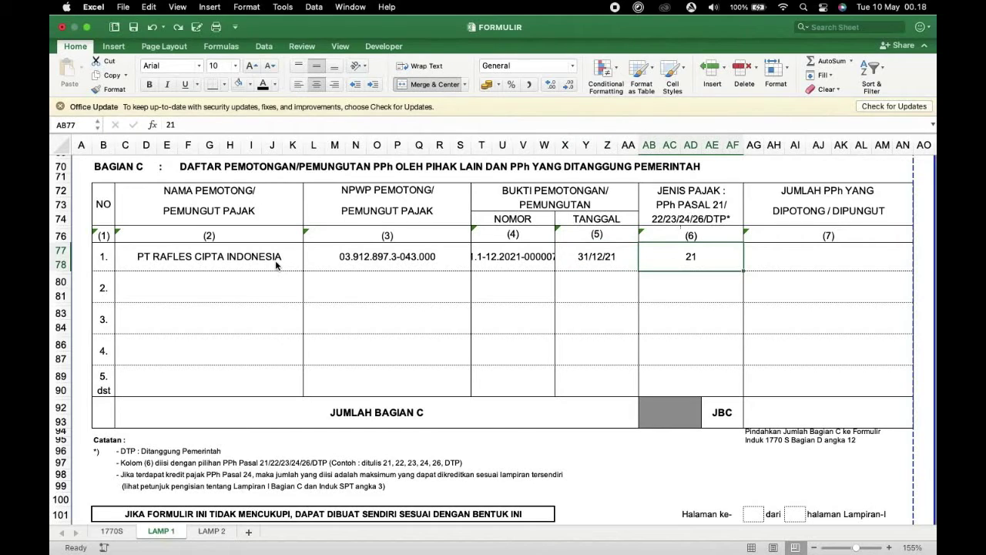
{"action": "key", "text": "Tab"}
{"action": "type", "text": "121.250.000"}
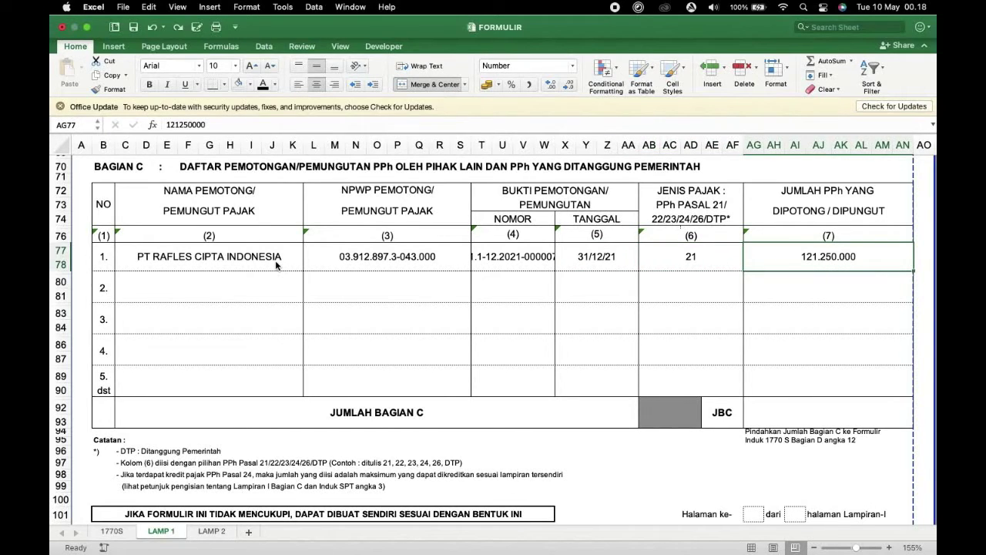
{"action": "key", "text": "Down"}
{"action": "key", "text": "Down"}
{"action": "key", "text": "Down"}
{"action": "key", "text": "Down"}
{"action": "key", "text": "Down"}
{"action": "key", "text": "super+v"}
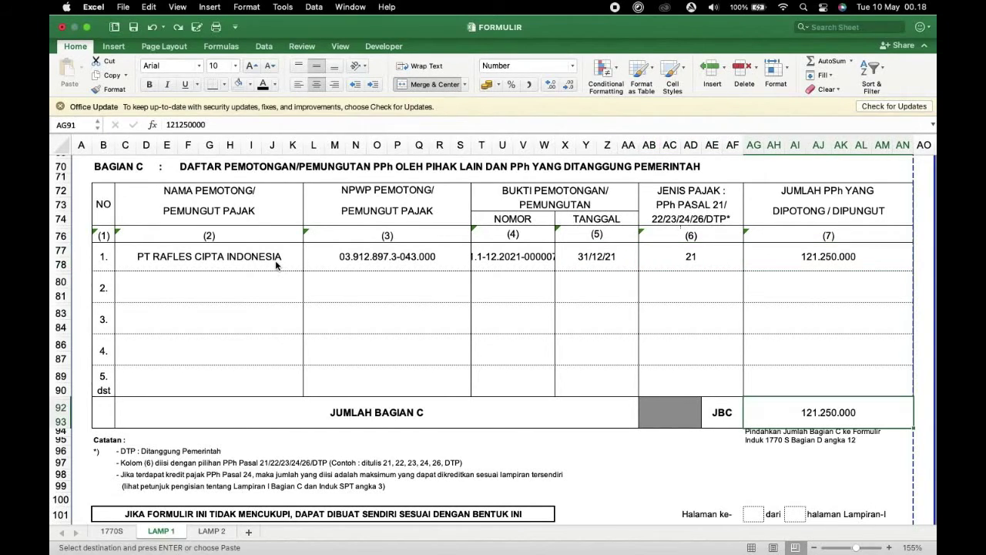
{"action": "key", "text": "super+c"}
{"action": "scroll", "coordinate": [276, 264], "scroll_direction": "down", "scroll_amount": 3}
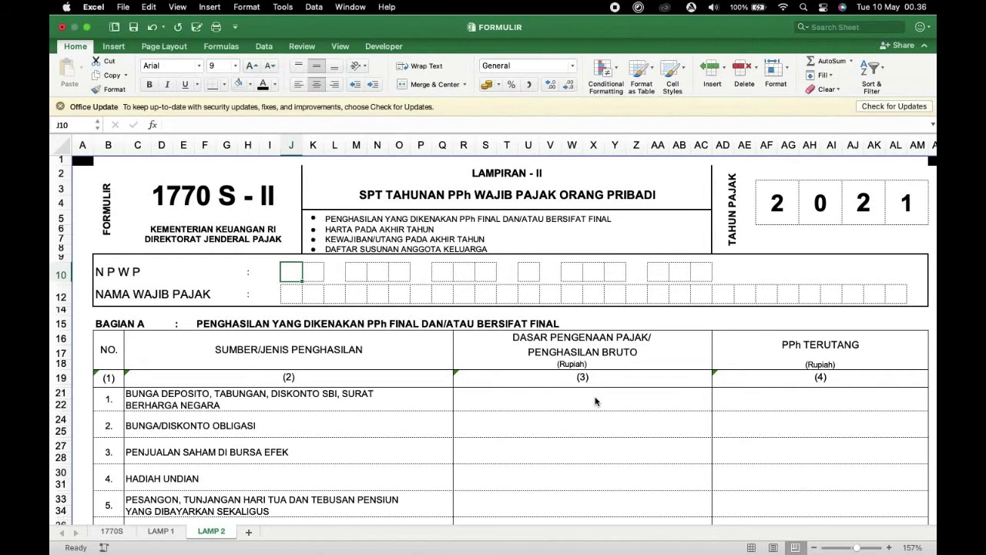
{"action": "scroll", "coordinate": [596, 400], "scroll_direction": "down", "scroll_amount": 3}
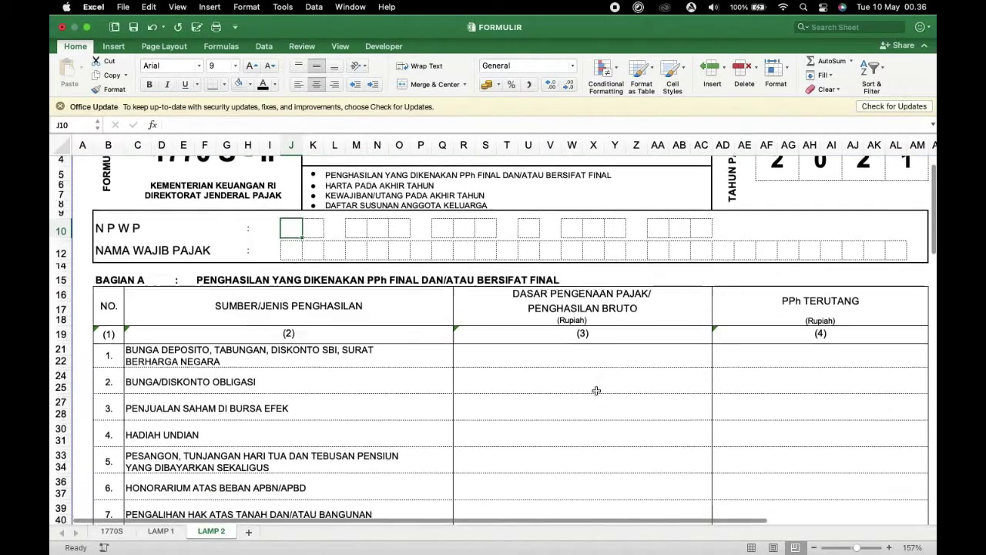
{"action": "scroll", "coordinate": [596, 390], "scroll_direction": "down", "scroll_amount": 5}
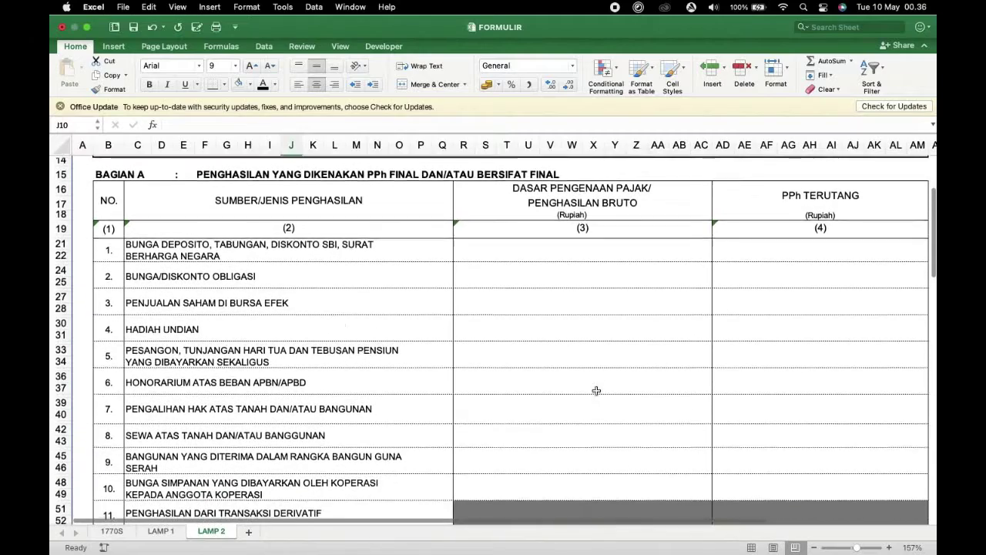
{"action": "scroll", "coordinate": [597, 391], "scroll_direction": "down", "scroll_amount": 1}
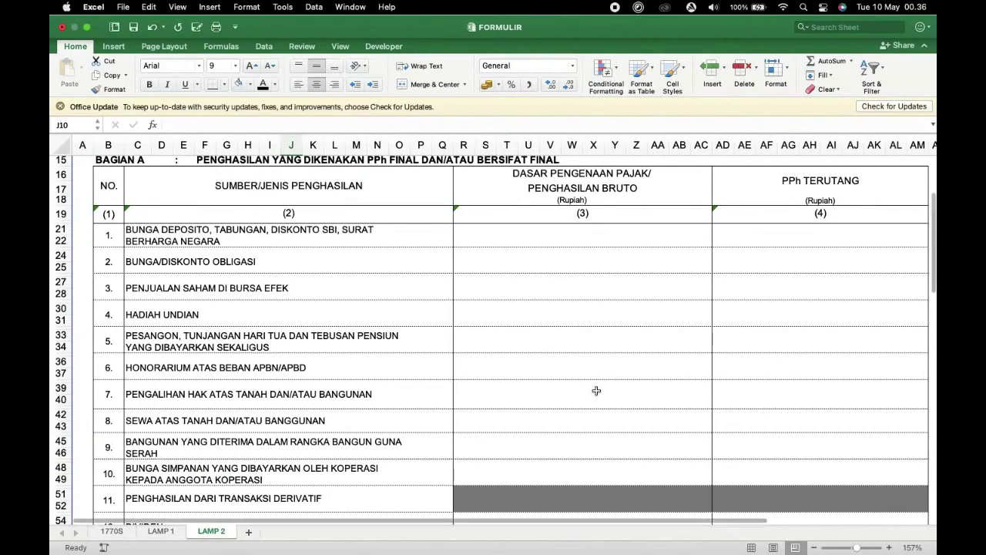
{"action": "scroll", "coordinate": [597, 391], "scroll_direction": "down", "scroll_amount": 5}
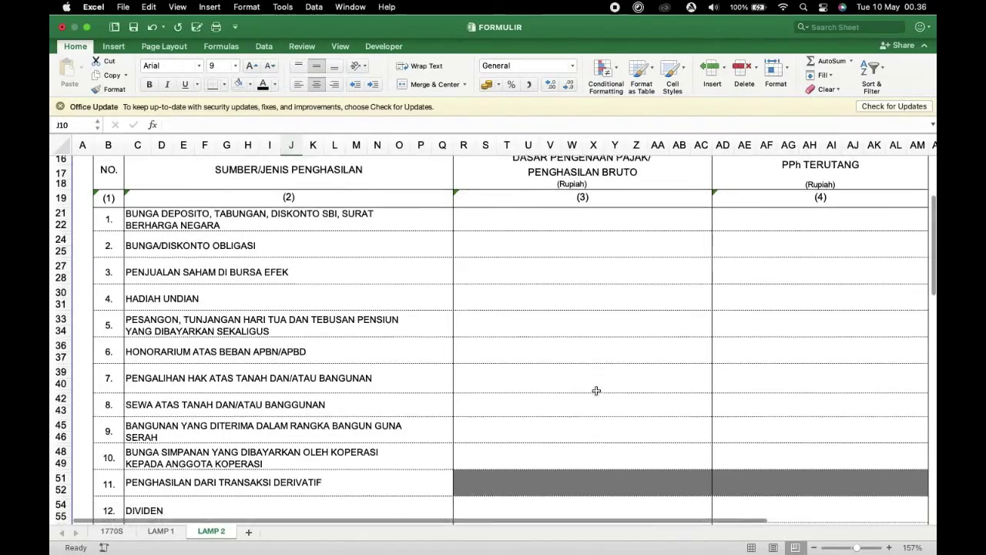
{"action": "scroll", "coordinate": [597, 390], "scroll_direction": "down", "scroll_amount": 4}
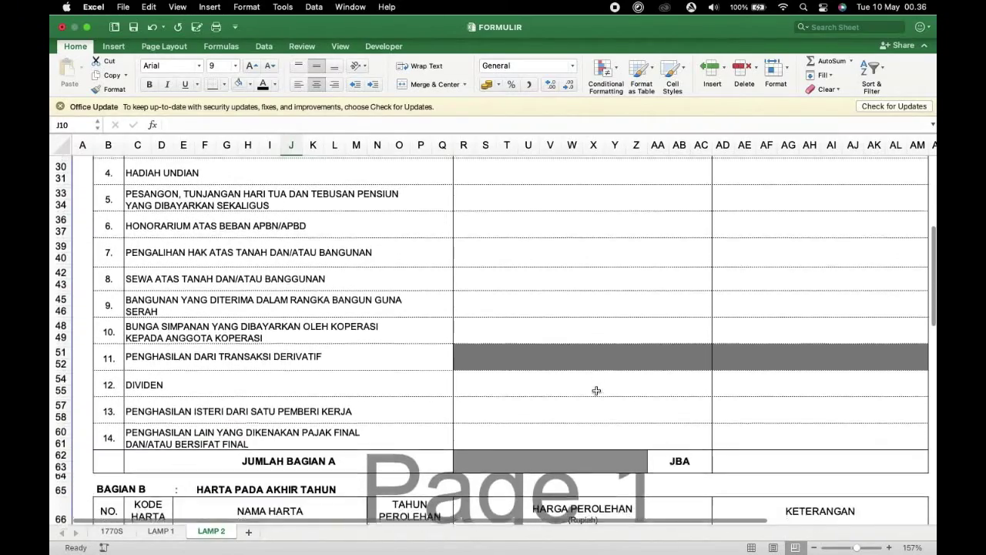
{"action": "scroll", "coordinate": [597, 390], "scroll_direction": "down", "scroll_amount": 2}
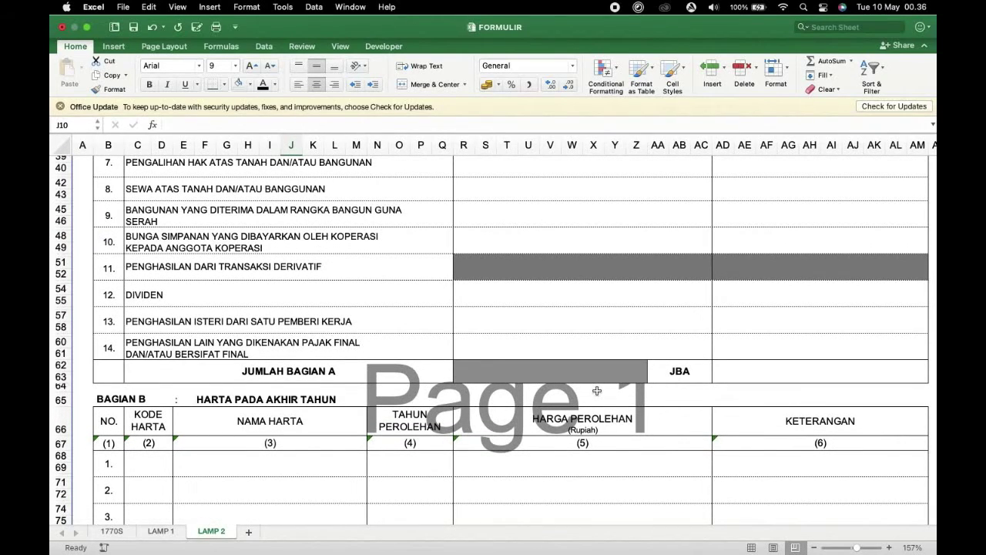
{"action": "scroll", "coordinate": [597, 390], "scroll_direction": "down", "scroll_amount": 1}
{"action": "scroll", "coordinate": [597, 390], "scroll_direction": "down", "scroll_amount": 3}
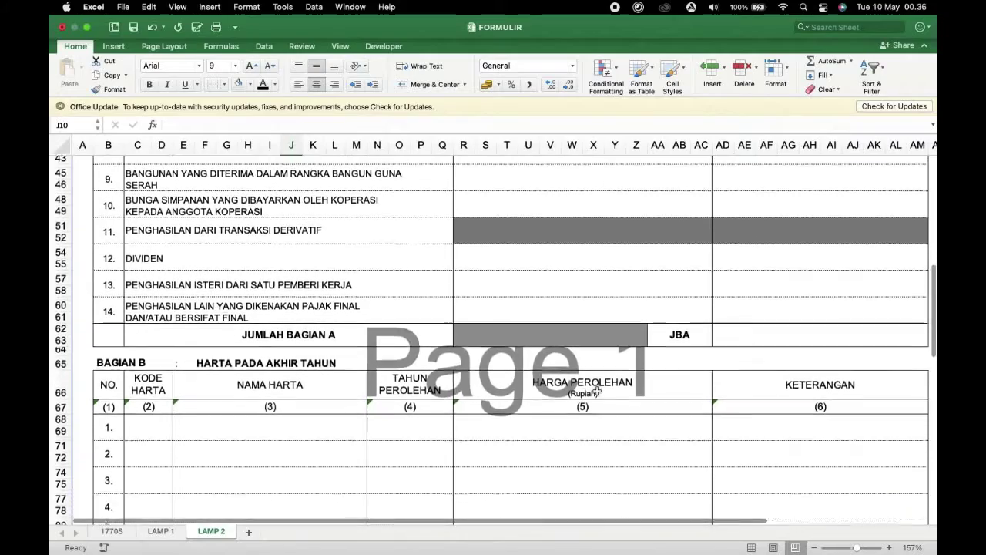
{"action": "scroll", "coordinate": [597, 391], "scroll_direction": "down", "scroll_amount": 3}
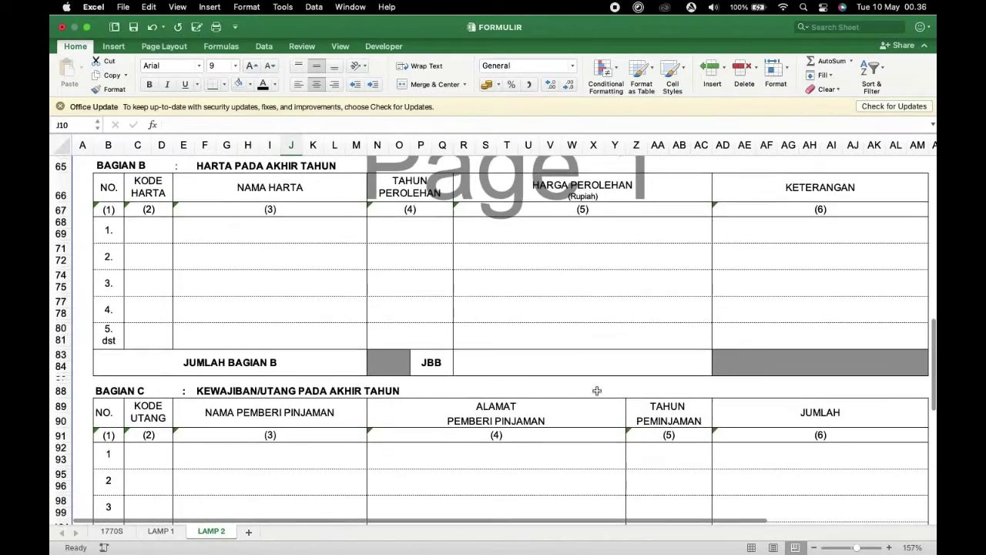
{"action": "scroll", "coordinate": [597, 390], "scroll_direction": "down", "scroll_amount": 1}
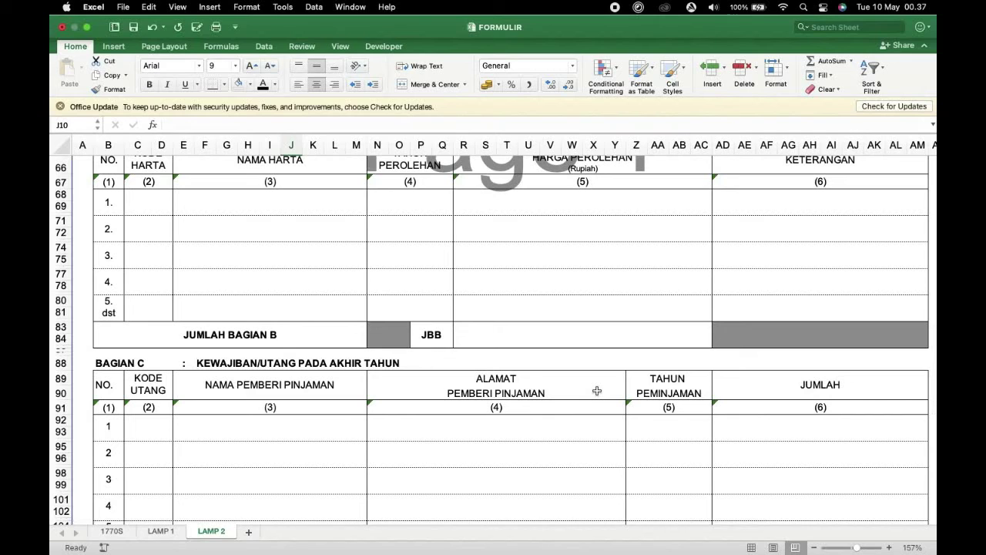
{"action": "scroll", "coordinate": [596, 391], "scroll_direction": "down", "scroll_amount": 4}
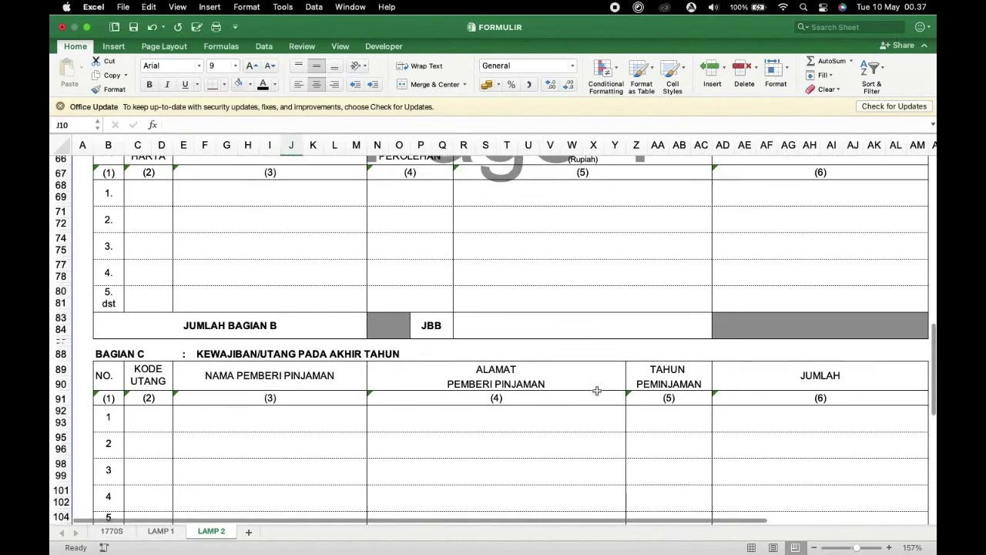
{"action": "scroll", "coordinate": [597, 390], "scroll_direction": "down", "scroll_amount": 15}
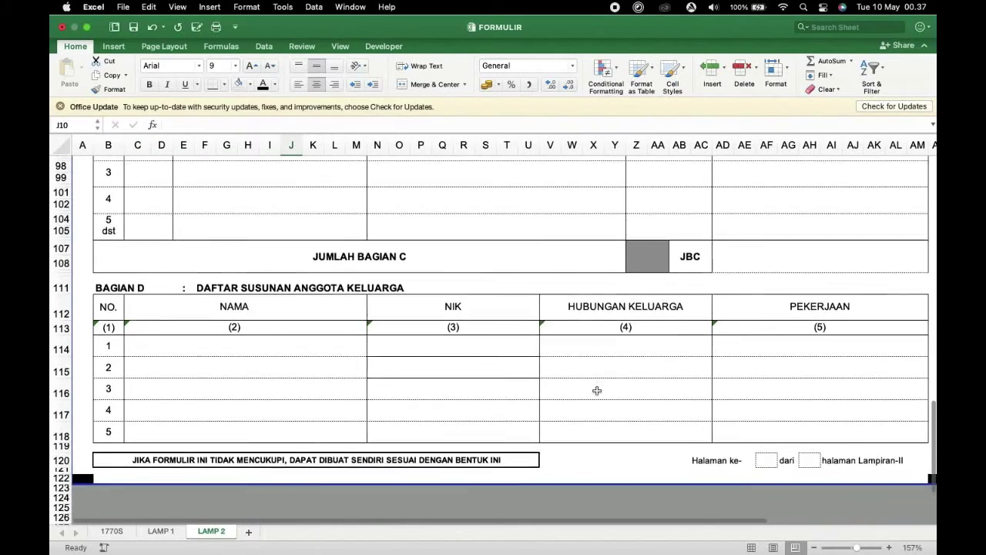
{"action": "scroll", "coordinate": [596, 391], "scroll_direction": "down", "scroll_amount": 1}
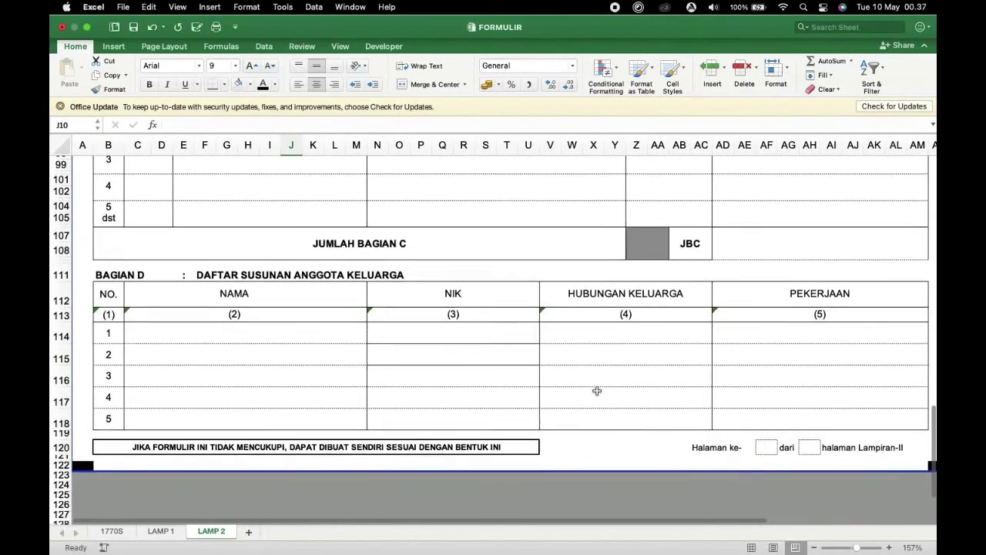
{"action": "scroll", "coordinate": [596, 390], "scroll_direction": "down", "scroll_amount": 1}
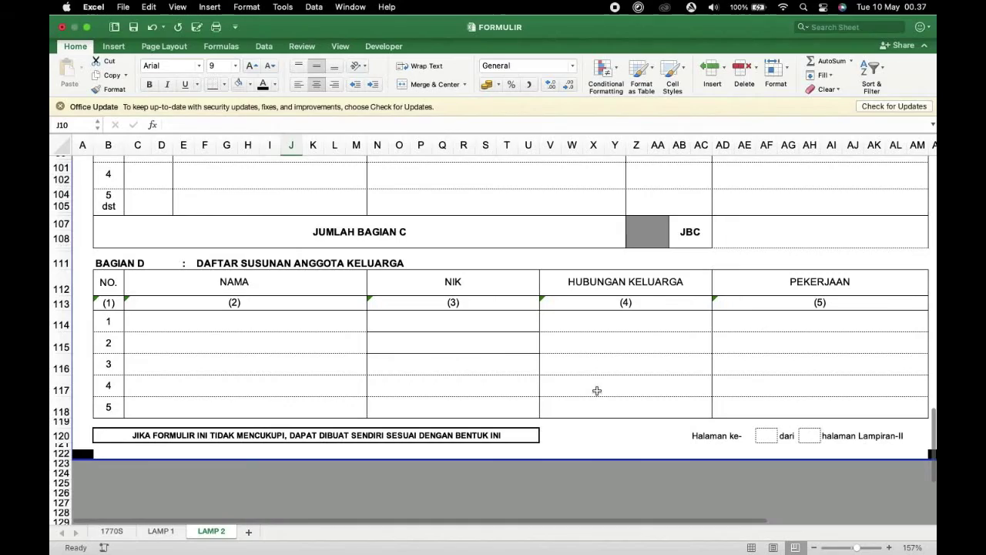
{"action": "scroll", "coordinate": [596, 403], "scroll_direction": "up", "scroll_amount": 1}
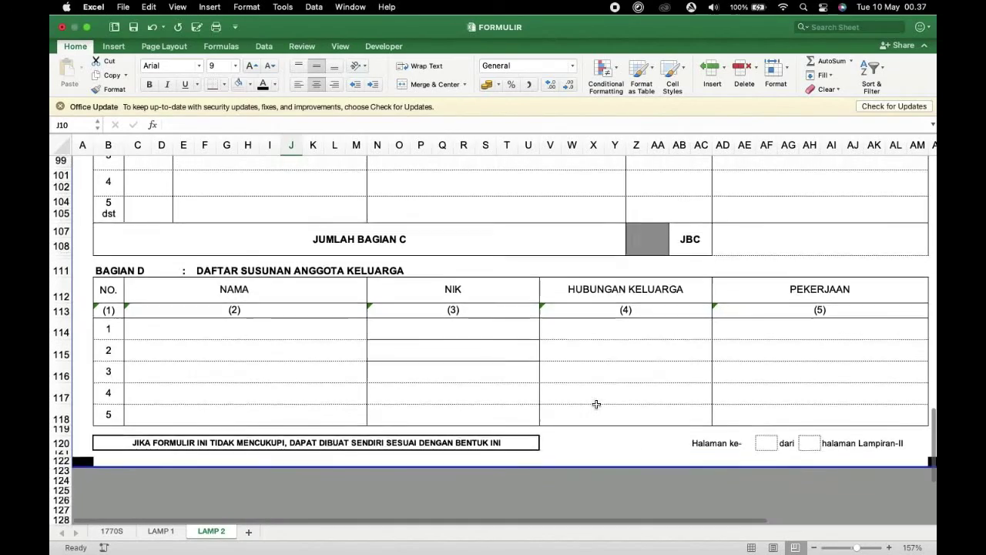
{"action": "scroll", "coordinate": [596, 404], "scroll_direction": "up", "scroll_amount": 20}
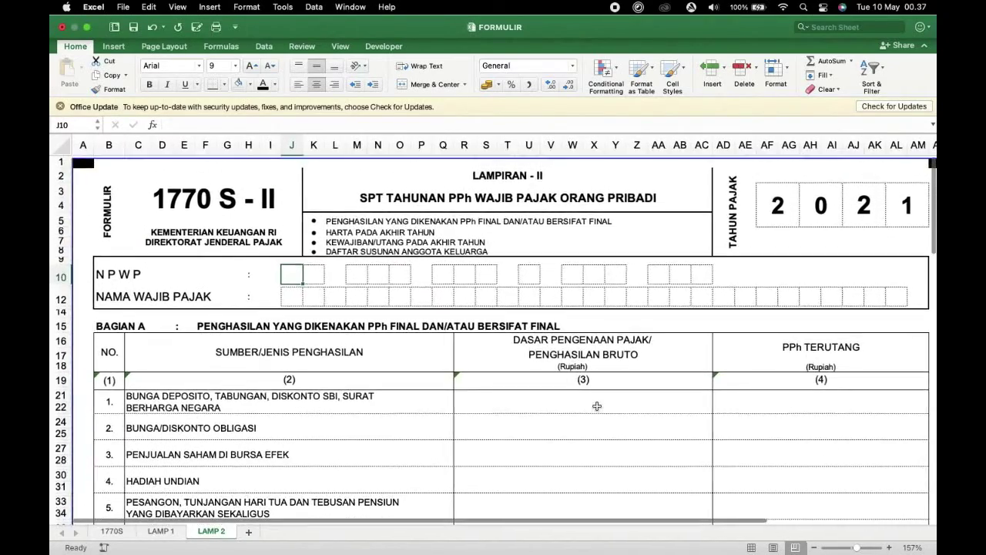
- Bring back the taxpayer's NPWP digits and name letters on LAMP 2 with repeated Cmd+Z
{"action": "key", "text": "super+z"}
{"action": "key", "text": "super+z"}
{"action": "key", "text": "super+z"}
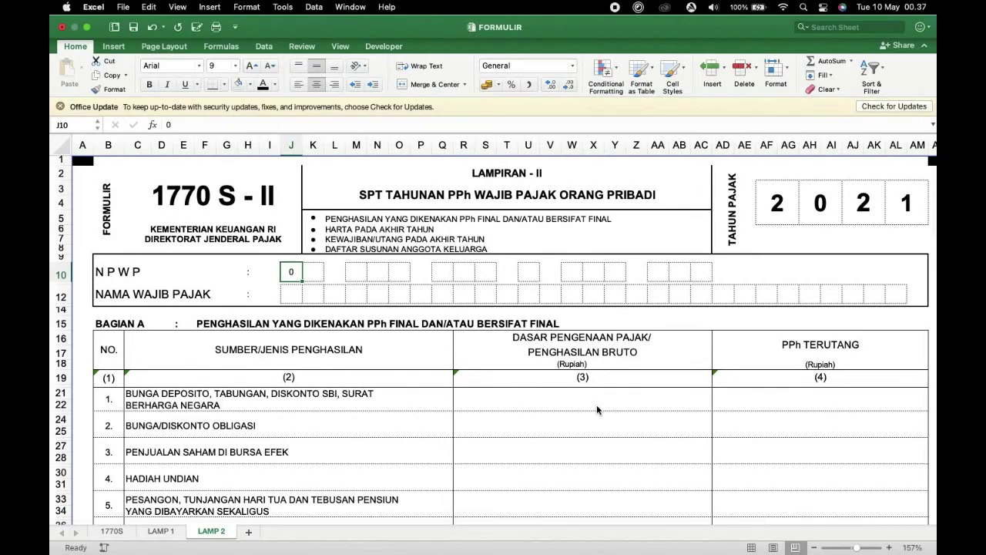
{"action": "key", "text": "super+z"}
{"action": "key", "text": "super+z"}
{"action": "key", "text": "super+z"}
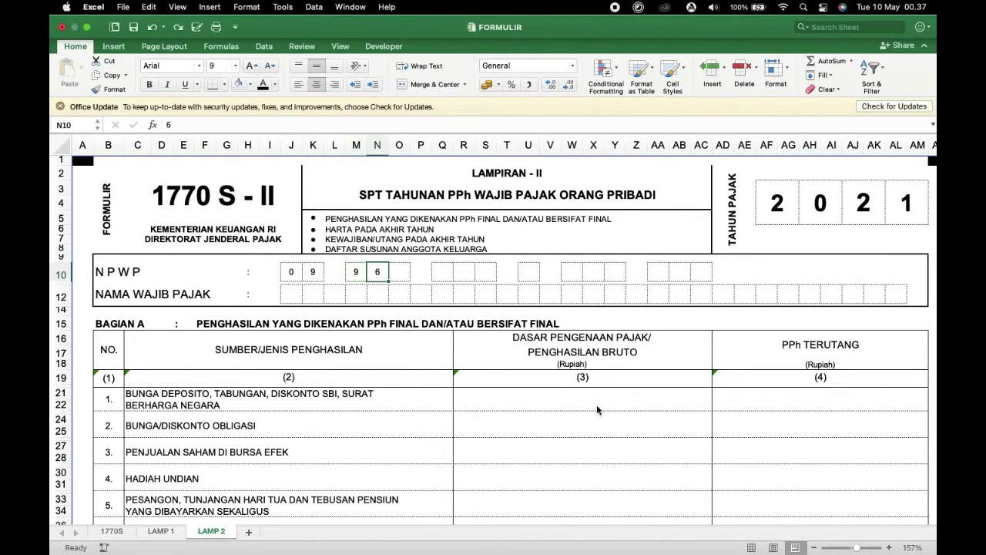
{"action": "key", "text": "super+z"}
{"action": "key", "text": "super+z"}
{"action": "key", "text": "super+z"}
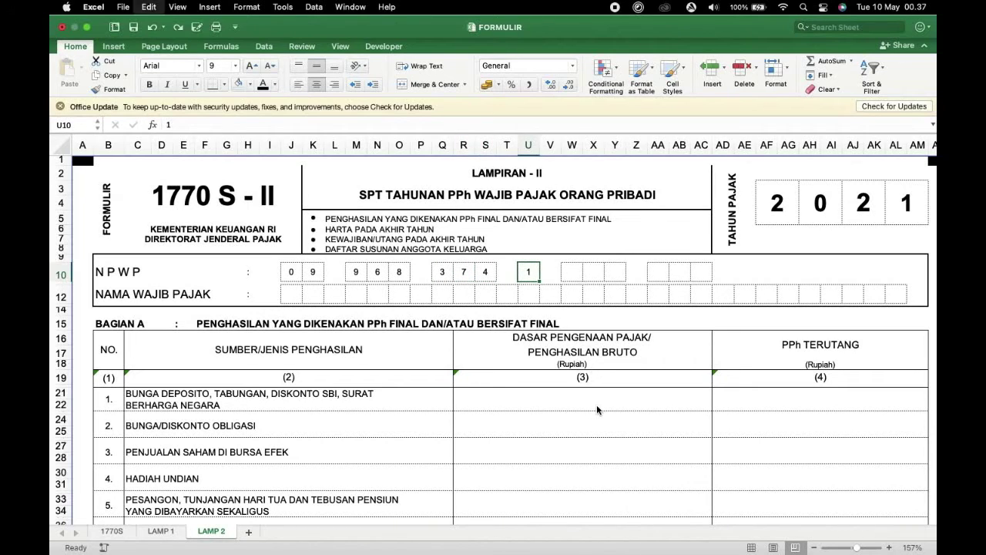
{"action": "key", "text": "super+z"}
{"action": "key", "text": "super+z"}
{"action": "key", "text": "super+z"}
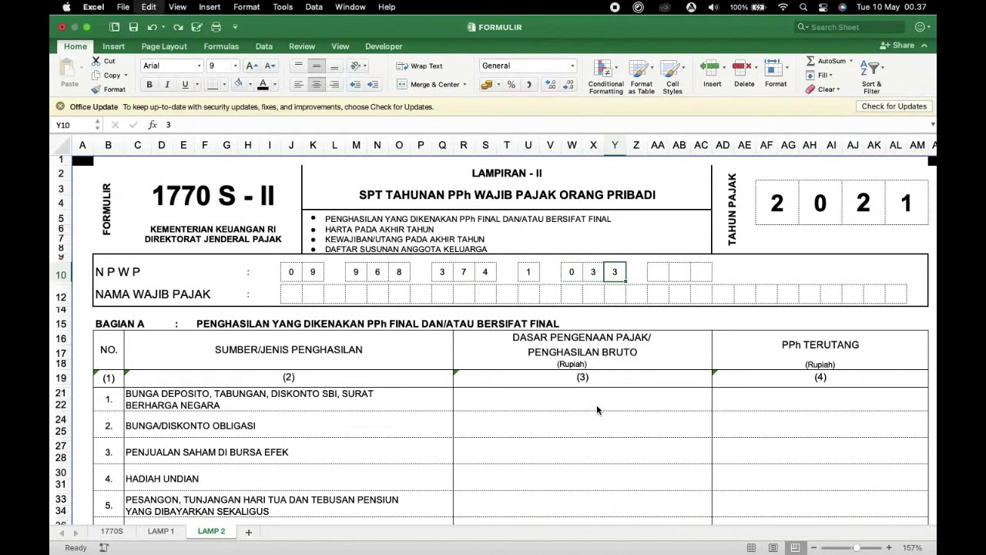
{"action": "key", "text": "super+z"}
{"action": "key", "text": "super+z"}
{"action": "key", "text": "super+z"}
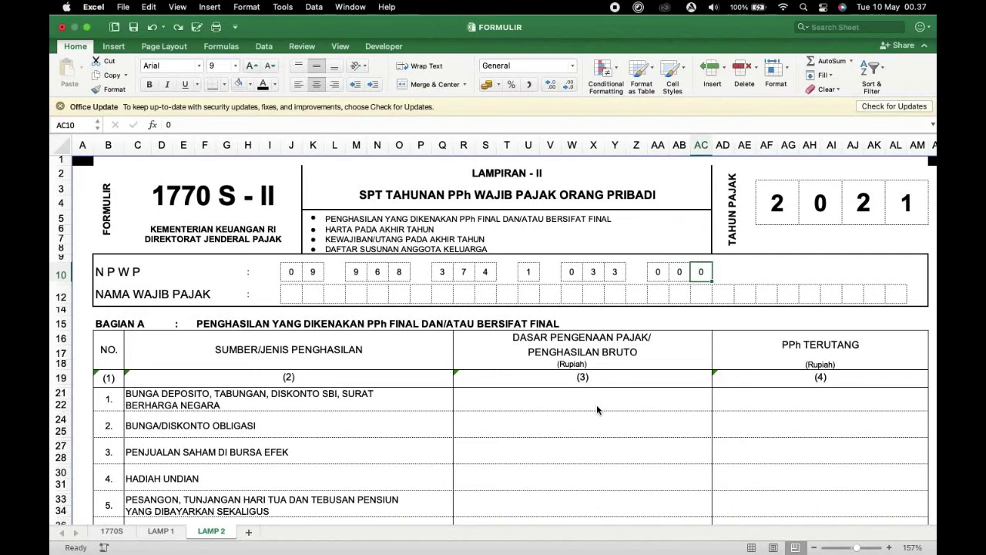
{"action": "key", "text": "super+z"}
{"action": "key", "text": "super+z"}
{"action": "key", "text": "super+z"}
{"action": "key", "text": "super+z"}
{"action": "key", "text": "super+z"}
{"action": "key", "text": "super+z"}
{"action": "key", "text": "super+z"}
{"action": "key", "text": "super+z"}
{"action": "key", "text": "super+z"}
{"action": "key", "text": "super+z"}
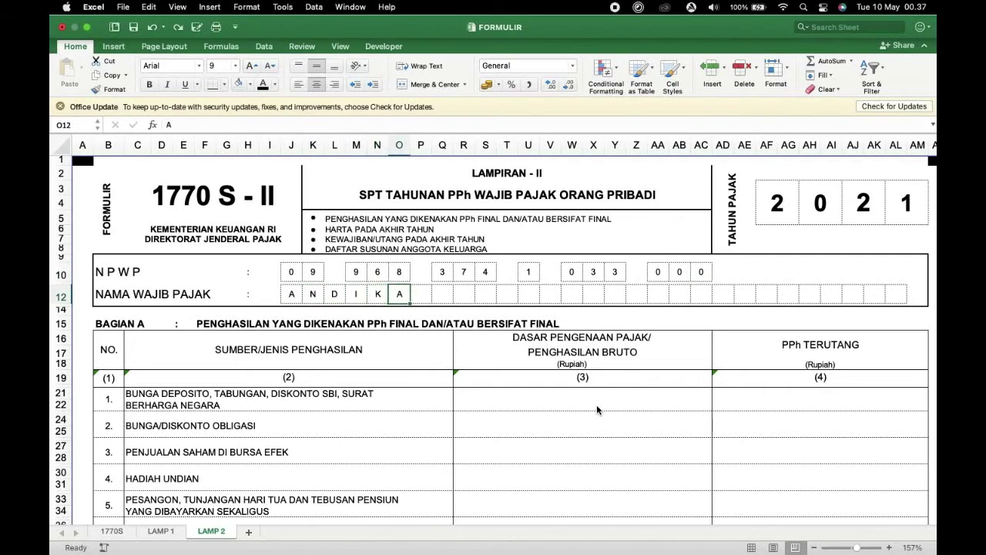
{"action": "key", "text": "super+z"}
{"action": "key", "text": "super+z"}
{"action": "key", "text": "super+z"}
{"action": "key", "text": "super+z"}
{"action": "key", "text": "super+z"}
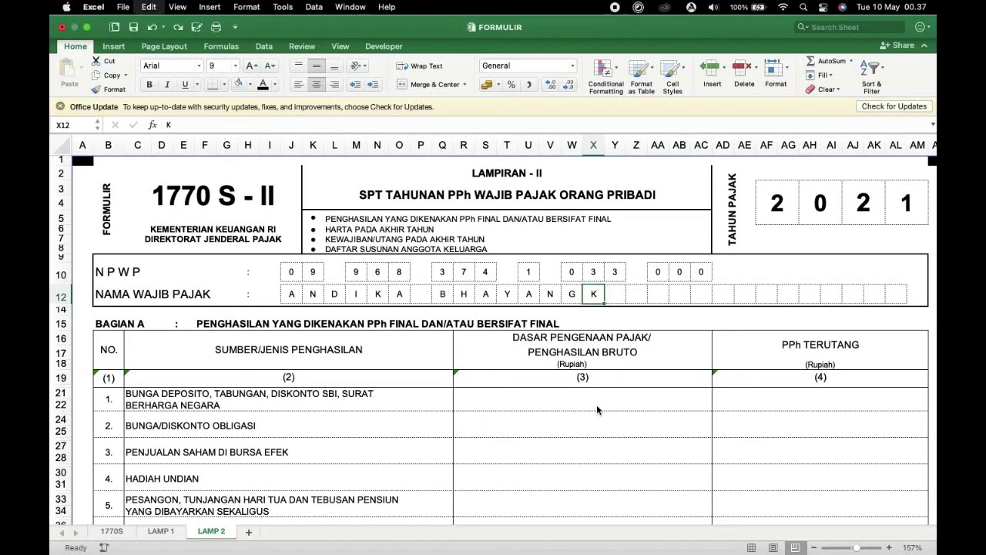
{"action": "key", "text": "super+z"}
{"action": "key", "text": "super+z"}
{"action": "key", "text": "super+z"}
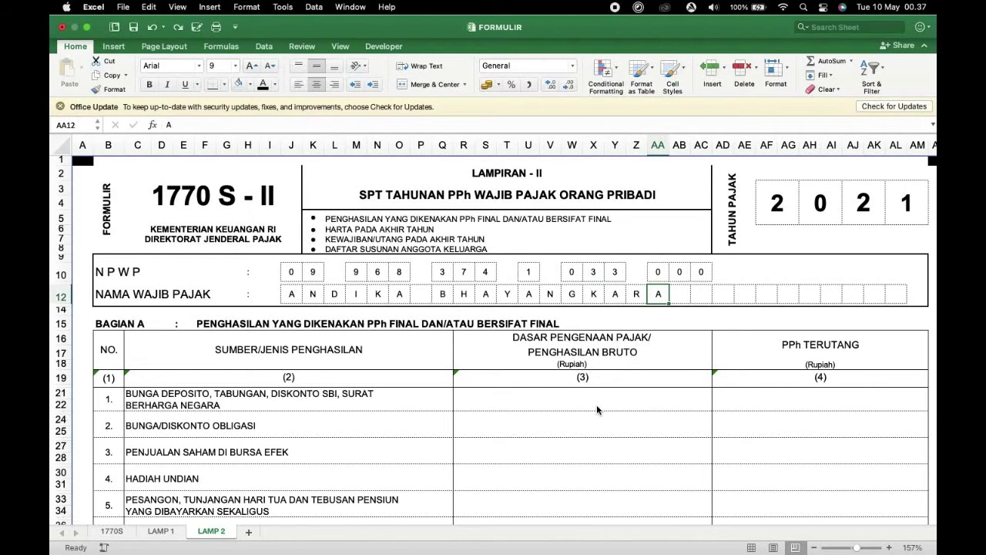
- Record HADIAH UNDIAN with 300.000.000 gross income and 75.000.000 tax owed
{"action": "scroll", "coordinate": [596, 404], "scroll_direction": "down", "scroll_amount": 5}
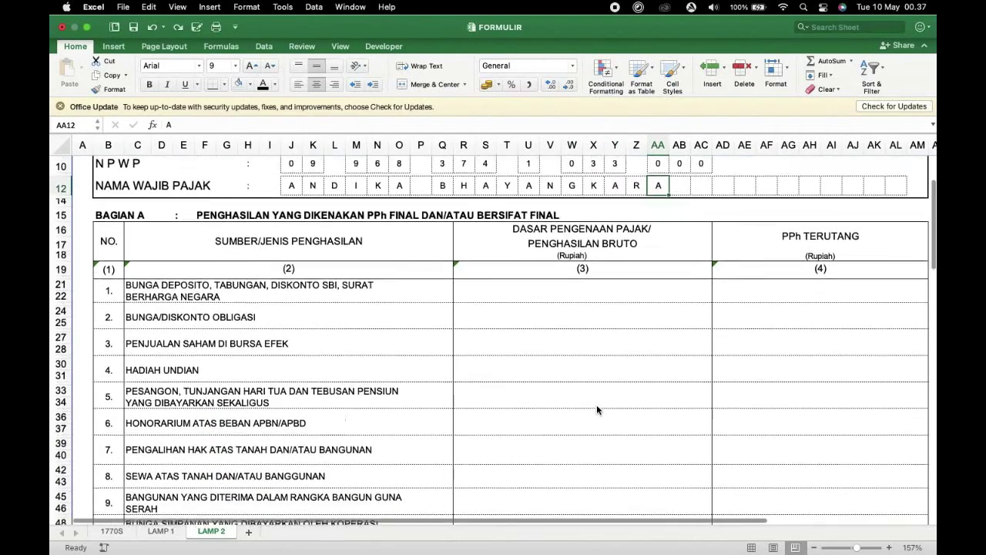
{"action": "scroll", "coordinate": [597, 405], "scroll_direction": "down", "scroll_amount": 1}
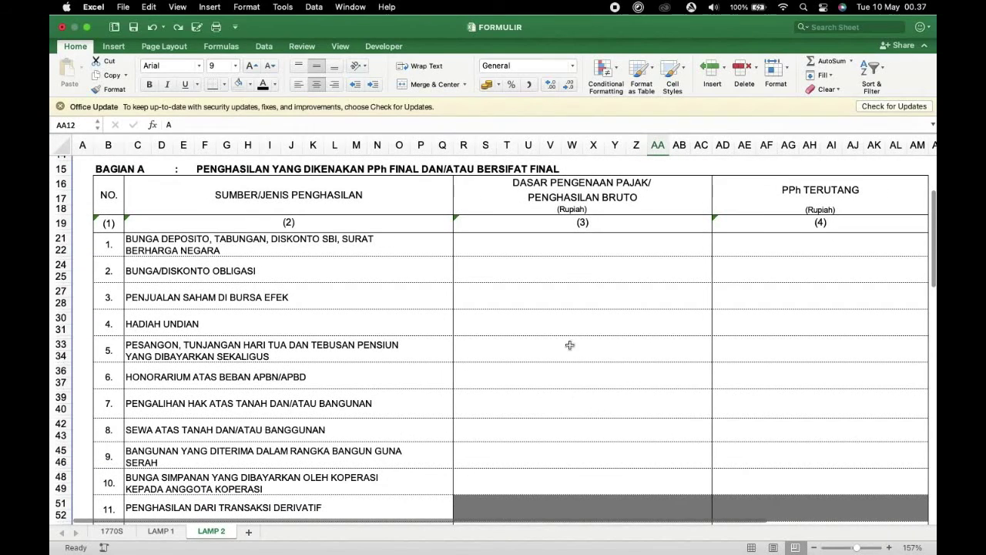
{"action": "left_click", "coordinate": [563, 326]}
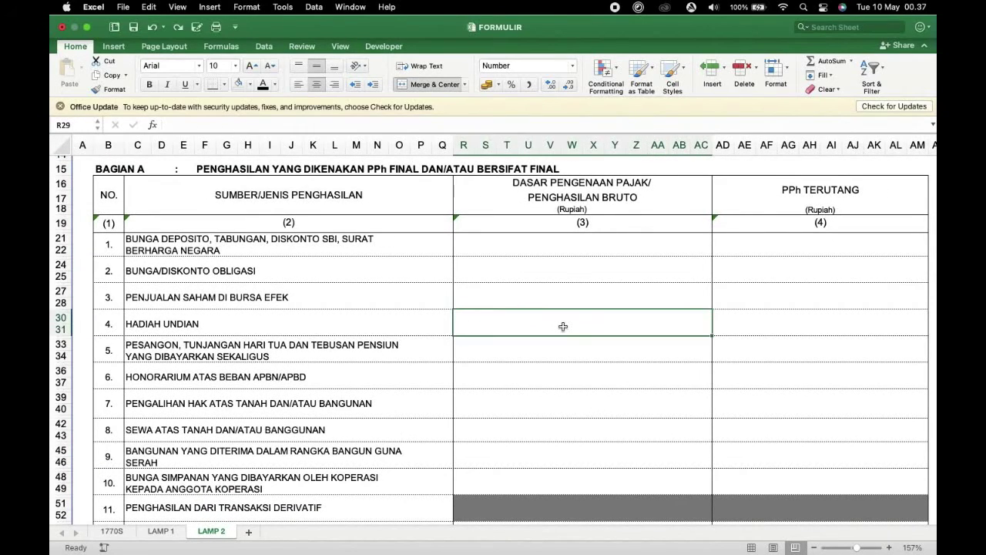
{"action": "type", "text": "300000000"}
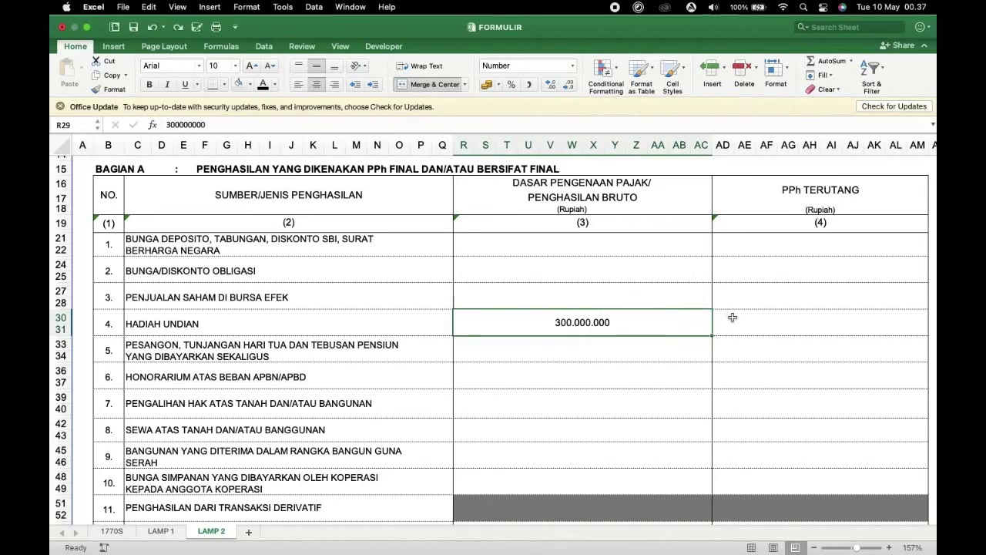
{"action": "left_click", "coordinate": [732, 318]}
{"action": "type", "text": "75.000.000"}
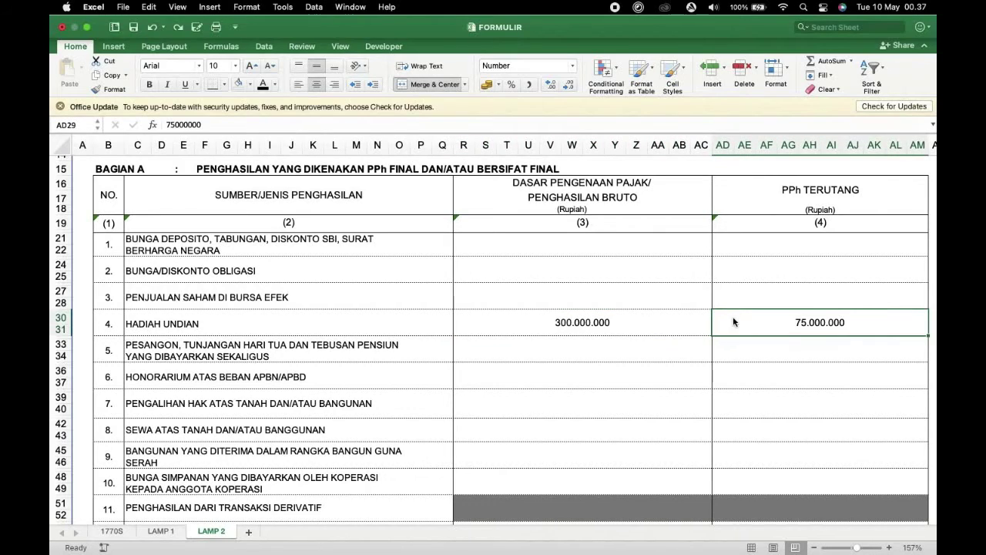
- Set the JUMLAH BAGIAN A total to 75.000.000
{"action": "scroll", "coordinate": [733, 316], "scroll_direction": "down", "scroll_amount": 2}
{"action": "scroll", "coordinate": [733, 322], "scroll_direction": "down", "scroll_amount": 3}
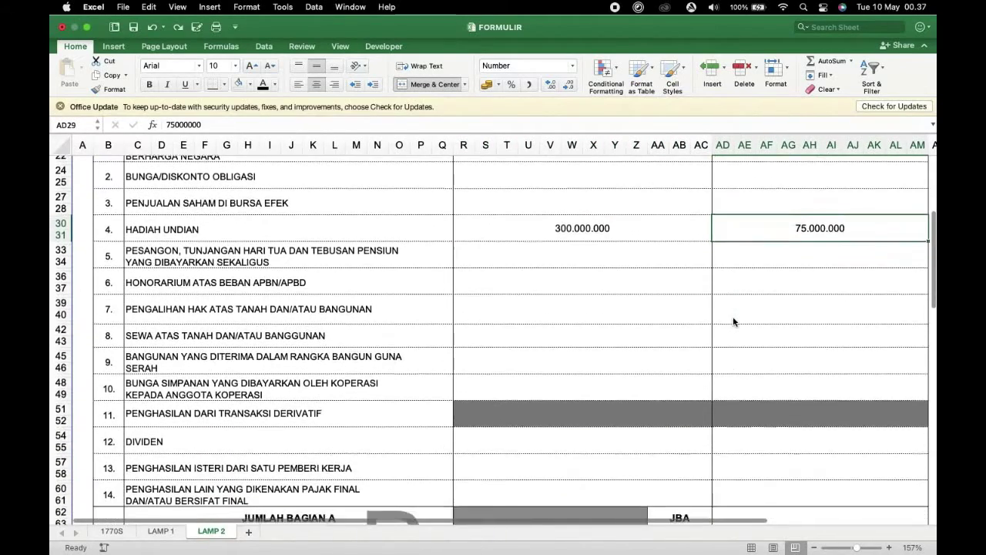
{"action": "scroll", "coordinate": [733, 321], "scroll_direction": "down", "scroll_amount": 2}
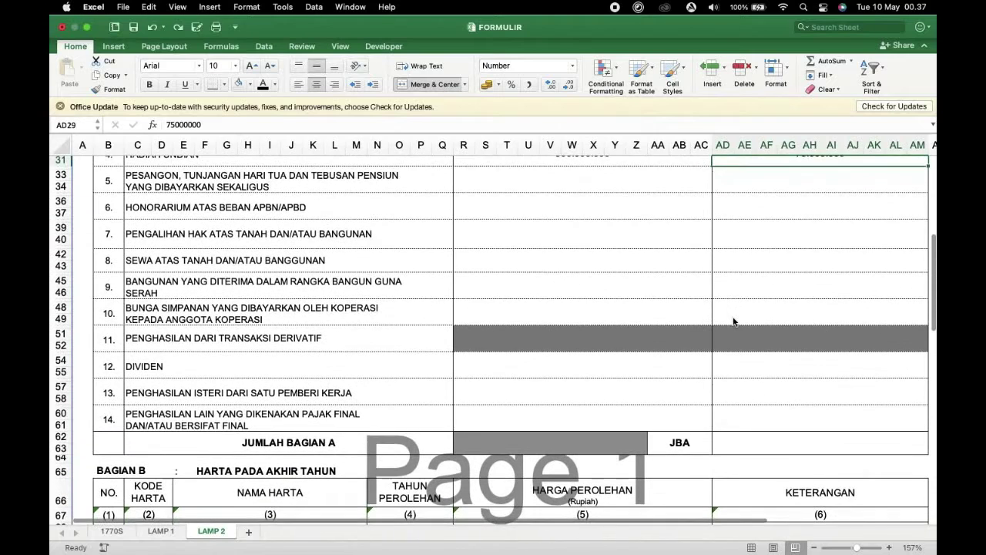
{"action": "left_click", "coordinate": [741, 456]}
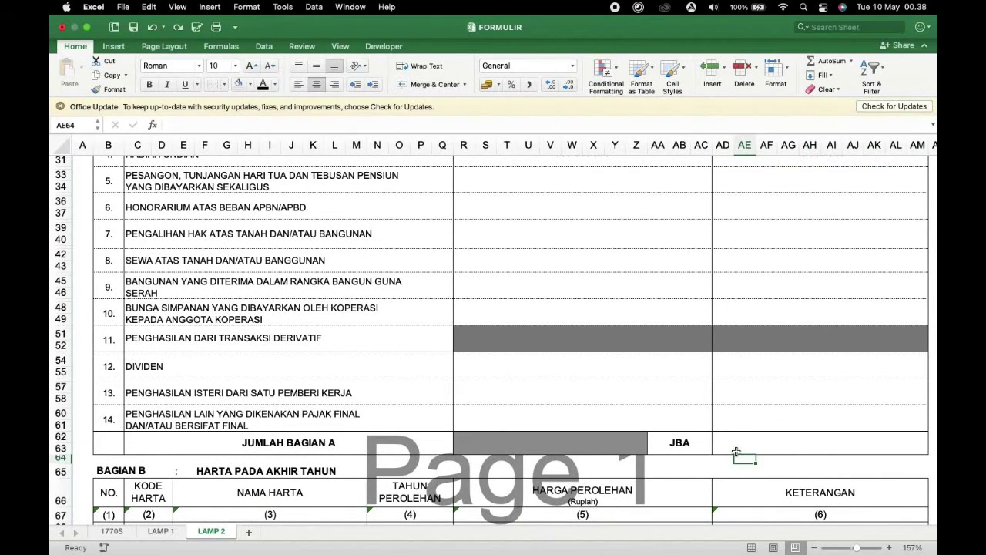
{"action": "left_click", "coordinate": [735, 450]}
{"action": "type", "text": "75.000.000"}
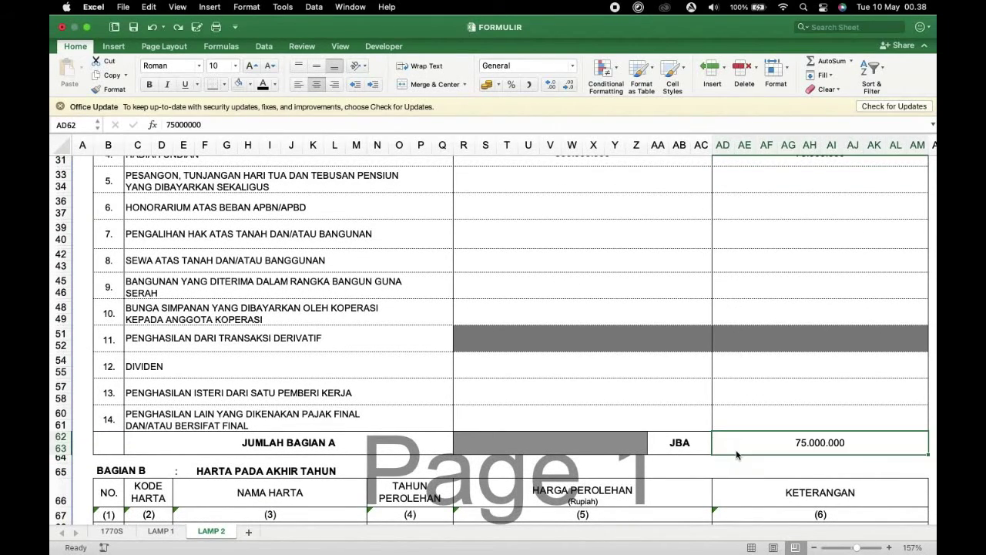
- Enter asset code '011 in the first Bagian B row
{"action": "scroll", "coordinate": [736, 450], "scroll_direction": "down", "scroll_amount": 3}
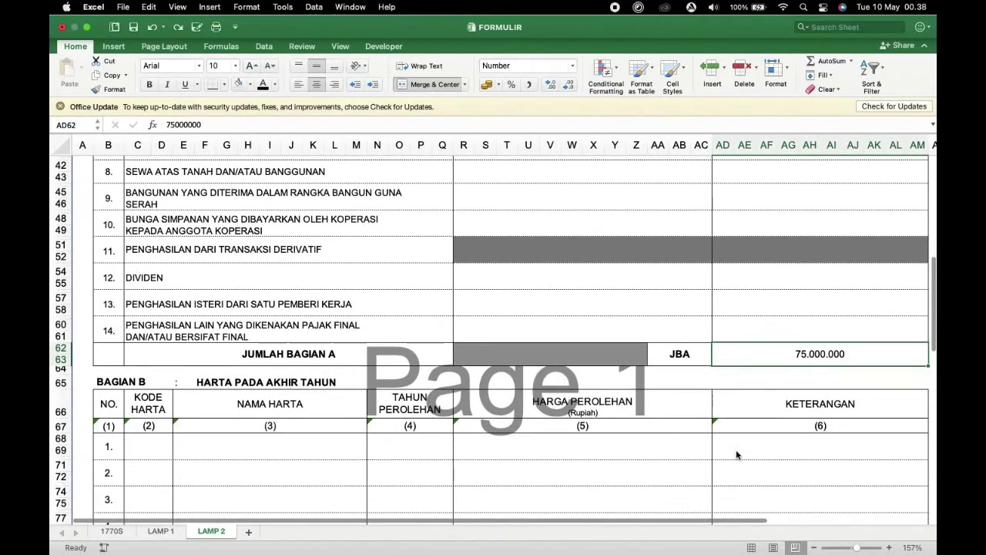
{"action": "scroll", "coordinate": [736, 451], "scroll_direction": "down", "scroll_amount": 3}
{"action": "scroll", "coordinate": [736, 453], "scroll_direction": "down", "scroll_amount": 3}
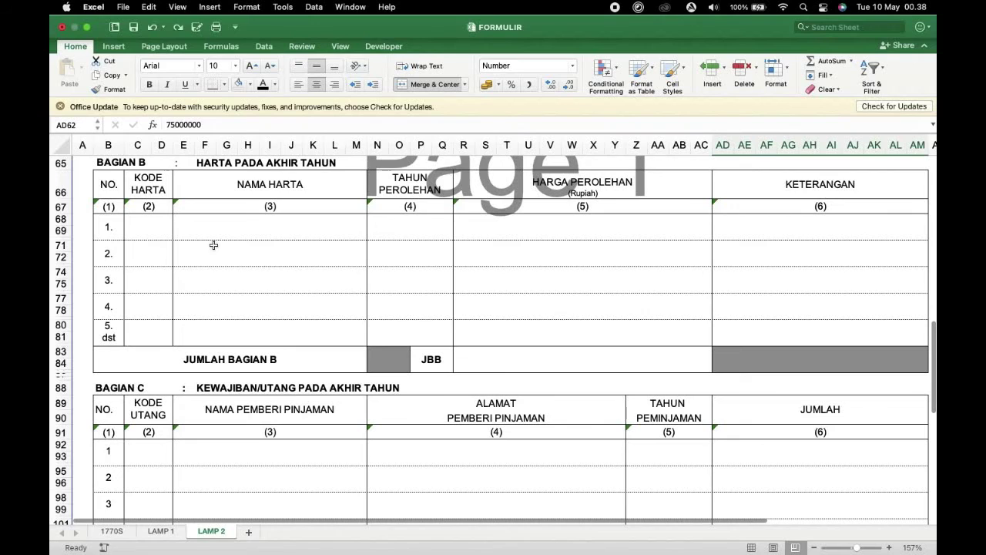
{"action": "left_click", "coordinate": [164, 226]}
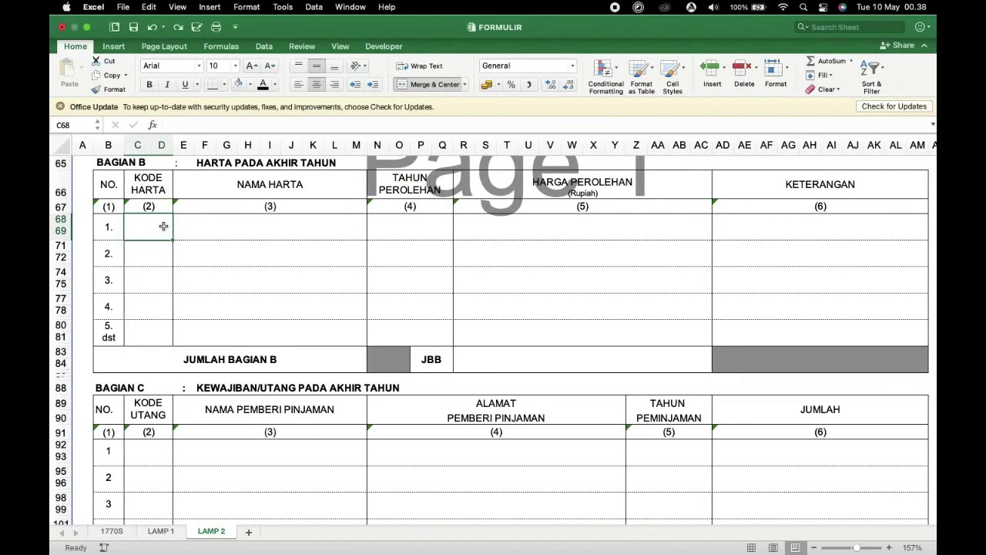
{"action": "type", "text": "'011"}
{"action": "key", "text": "Return"}
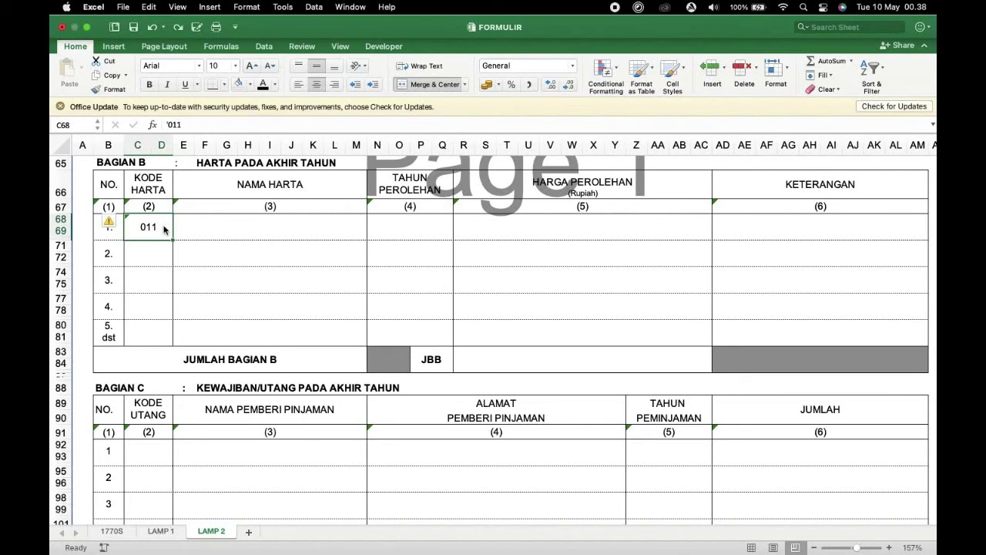
- Complete the first asset row: UANG TUNAI, acquired 2018, cost 750.000.000, note KAS
{"action": "key", "text": "Tab"}
{"action": "type", "text": "UANG TUNAI"}
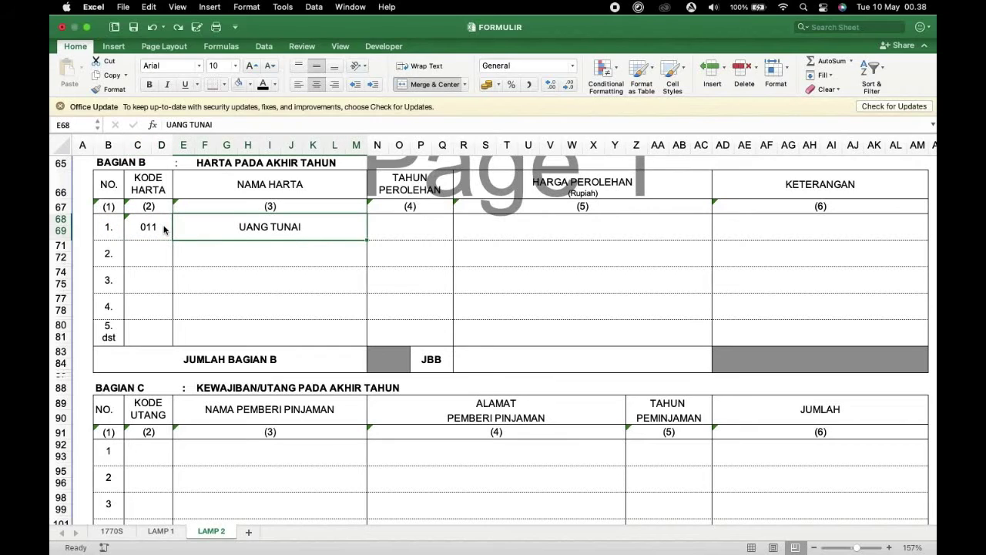
{"action": "key", "text": "Tab"}
{"action": "type", "text": "2018"}
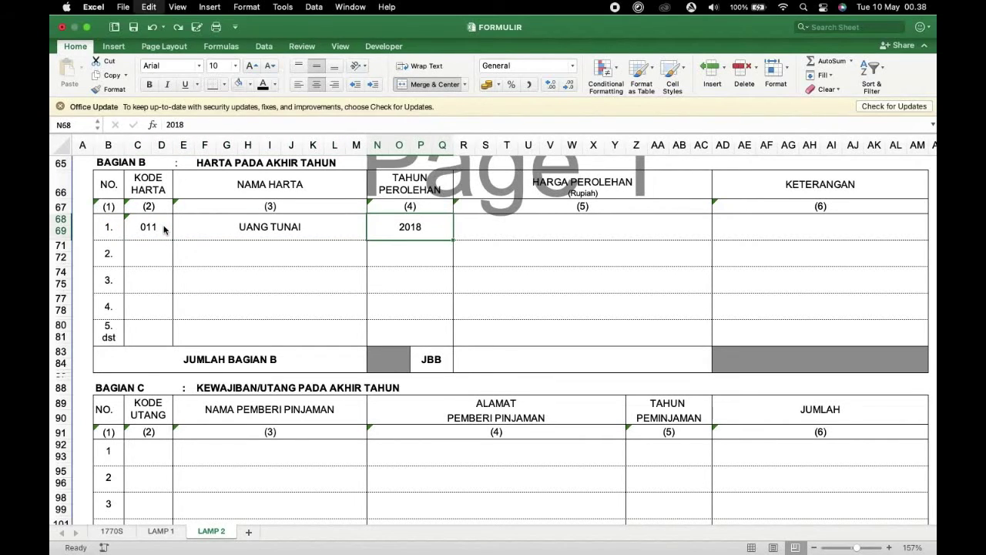
{"action": "key", "text": "Tab"}
{"action": "type", "text": "750.000.000"}
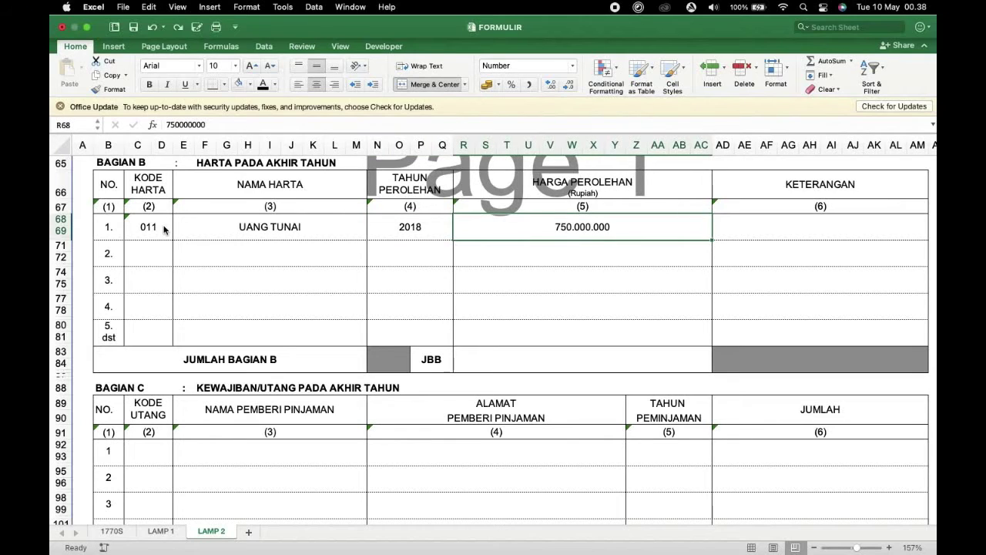
{"action": "key", "text": "Tab"}
{"action": "type", "text": "KAS"}
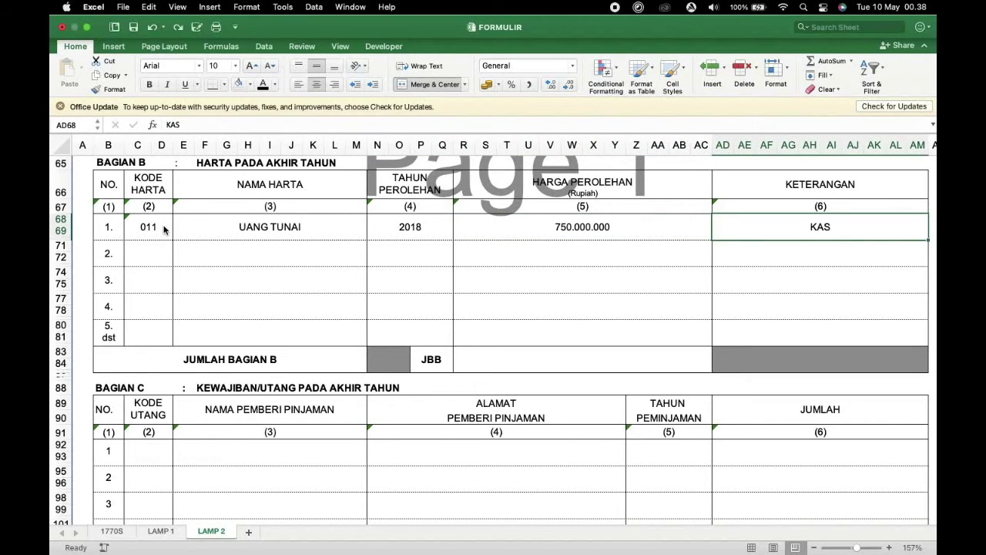
- Add asset 014 DEPOSITO, 2021, cost 775.500.000, held at BANK SYARIAH BISNIS
{"action": "key", "text": "Return"}
{"action": "type", "text": "014"}
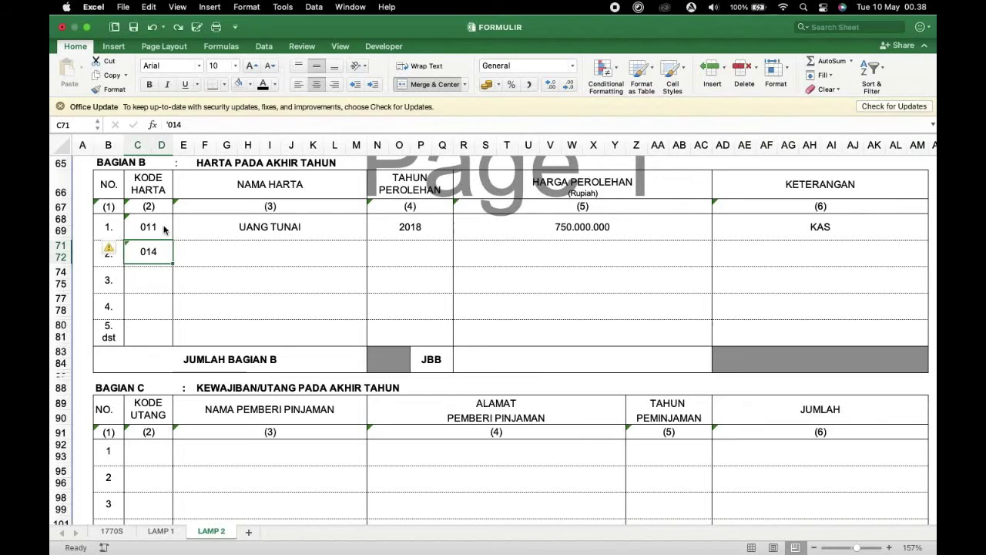
{"action": "key", "text": "Tab"}
{"action": "type", "text": "DEPOSITO"}
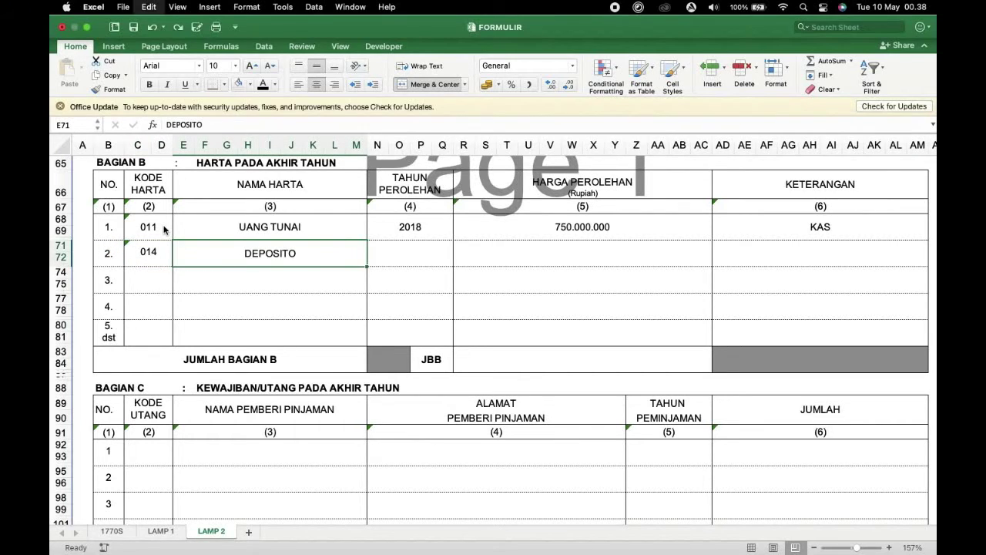
{"action": "key", "text": "Tab"}
{"action": "type", "text": "2021"}
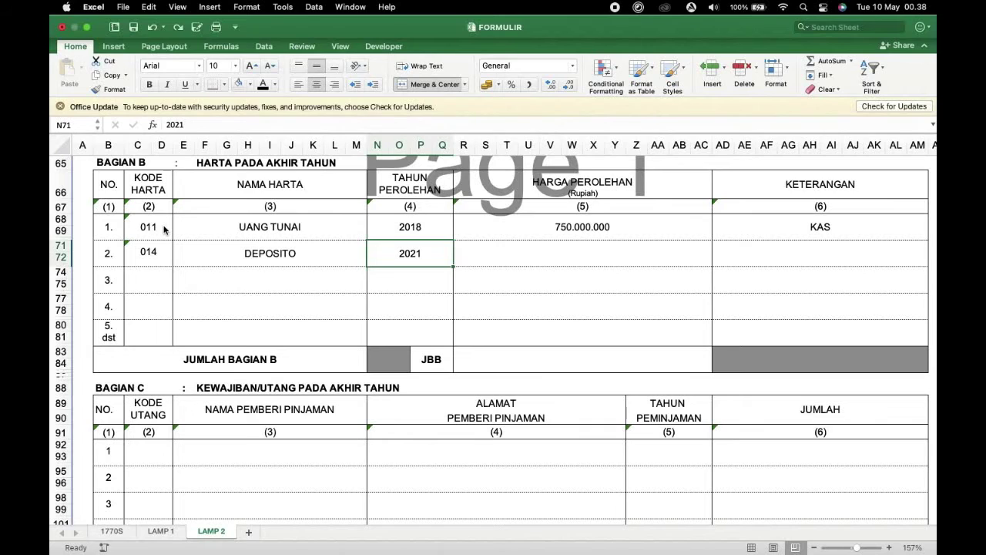
{"action": "key", "text": "Tab"}
{"action": "type", "text": "775500000"}
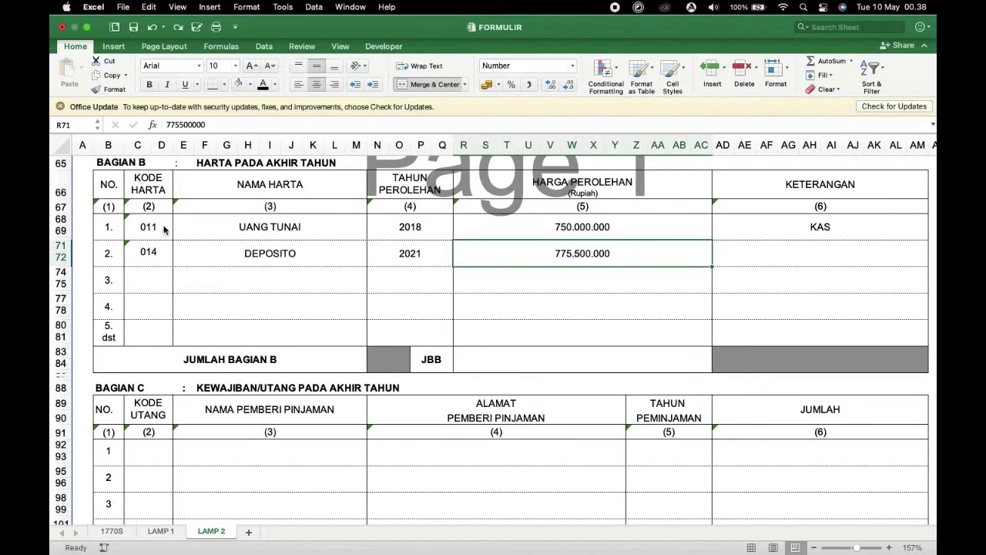
{"action": "key", "text": "Tab"}
{"action": "type", "text": "BANK SYARIAH BISNIS"}
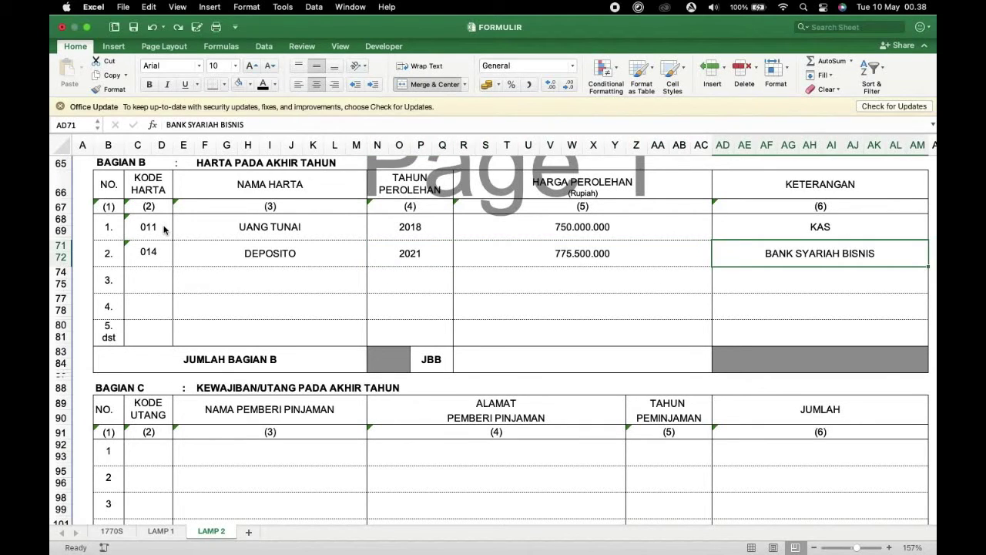
- Add asset 043 MOBIL, 2019, cost 360.000.000, described as HONDA CRV
{"action": "key", "text": "Return"}
{"action": "type", "text": "043"}
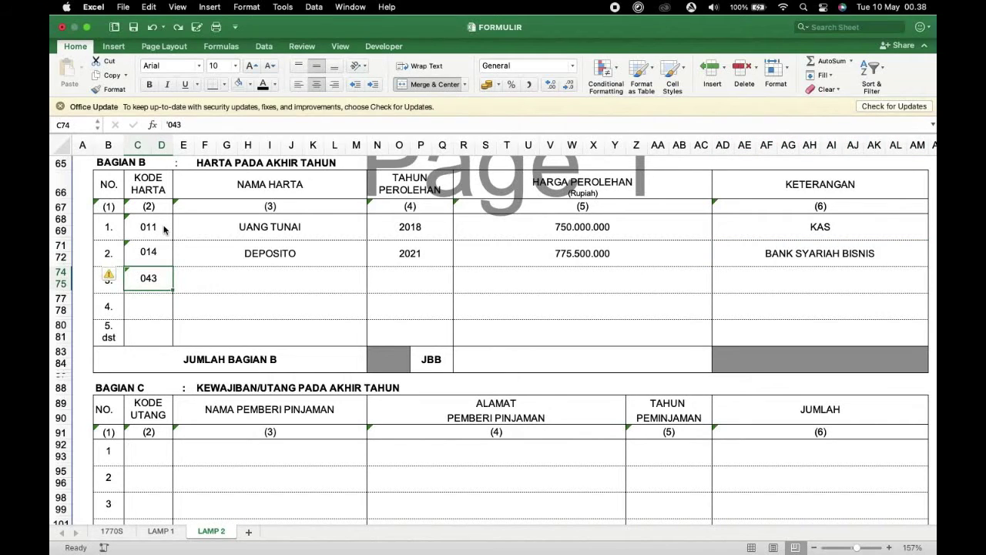
{"action": "key", "text": "Tab"}
{"action": "type", "text": "MOBIL"}
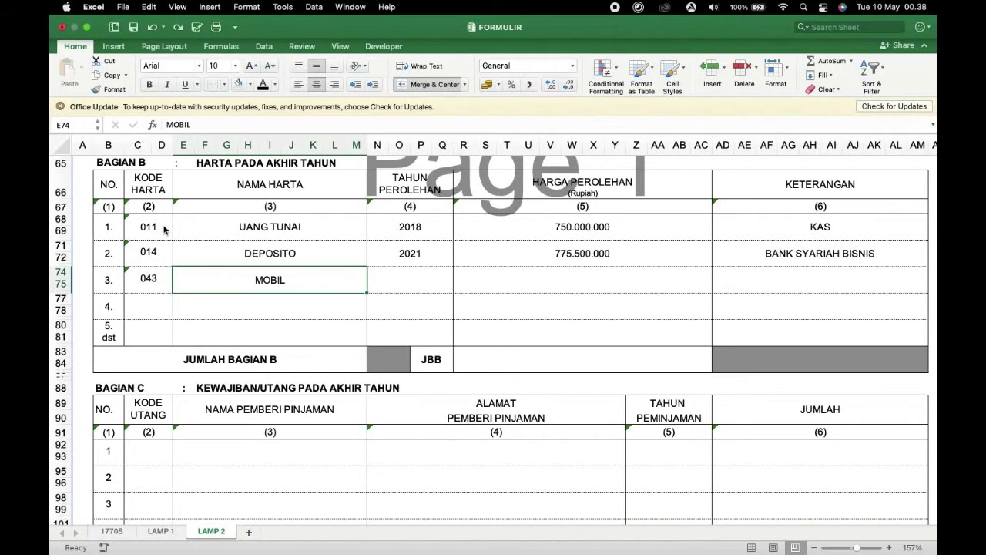
{"action": "key", "text": "Tab"}
{"action": "type", "text": "2019"}
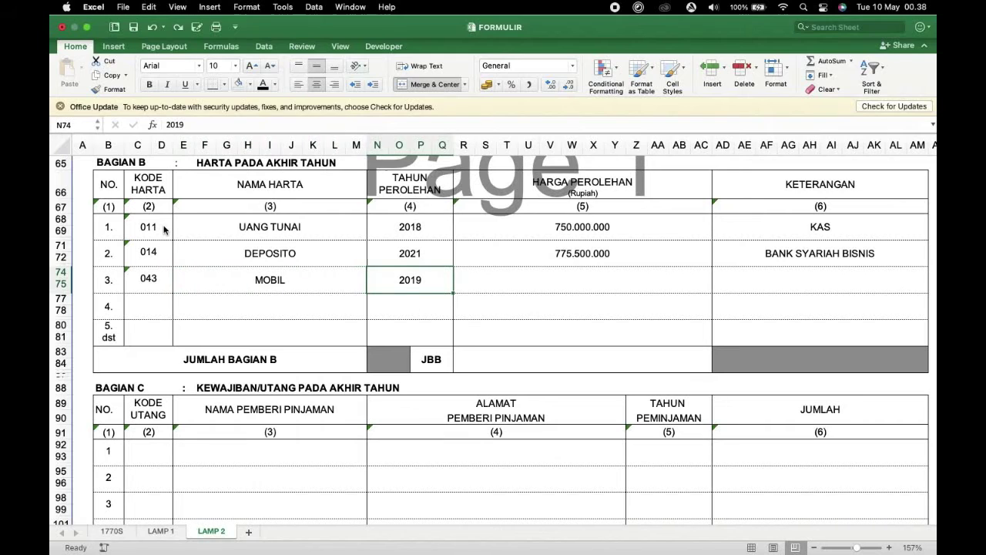
{"action": "key", "text": "Tab"}
{"action": "type", "text": "360.000.000"}
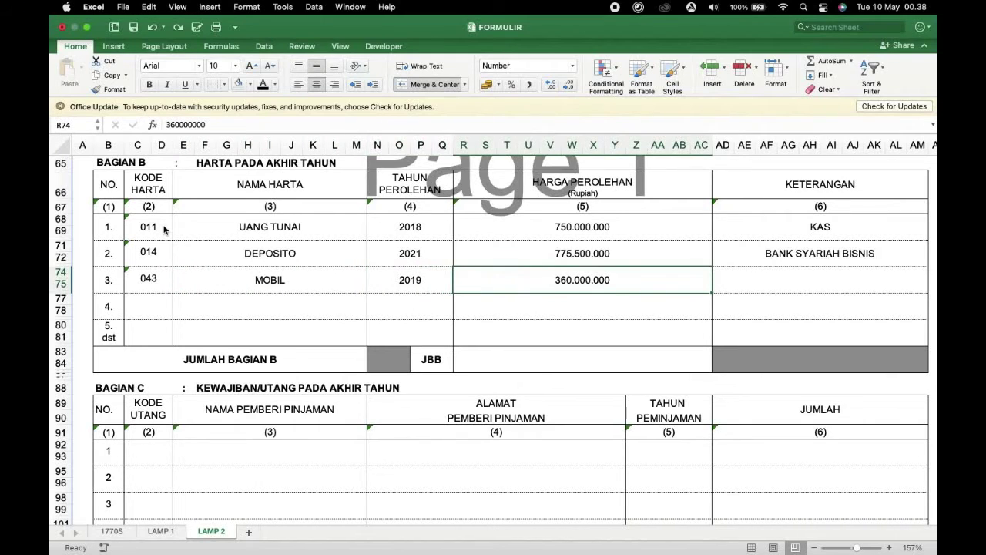
{"action": "key", "text": "Tab"}
{"action": "type", "text": "HONDA CRV"}
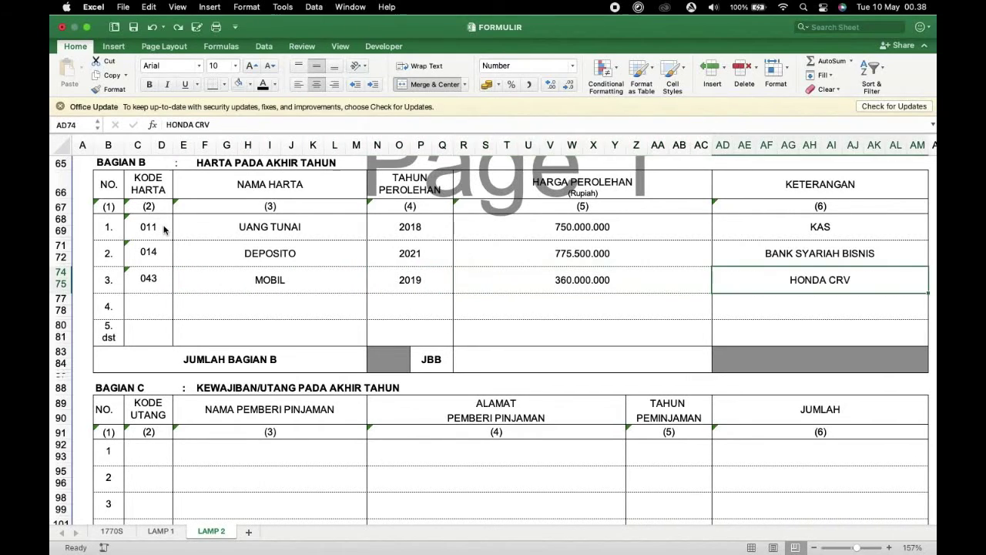
- Add asset 061 RUMAH, 2010, cost 1.000.000.000, noted PREMIERE RESIDENCE
{"action": "key", "text": "Return"}
{"action": "type", "text": "061"}
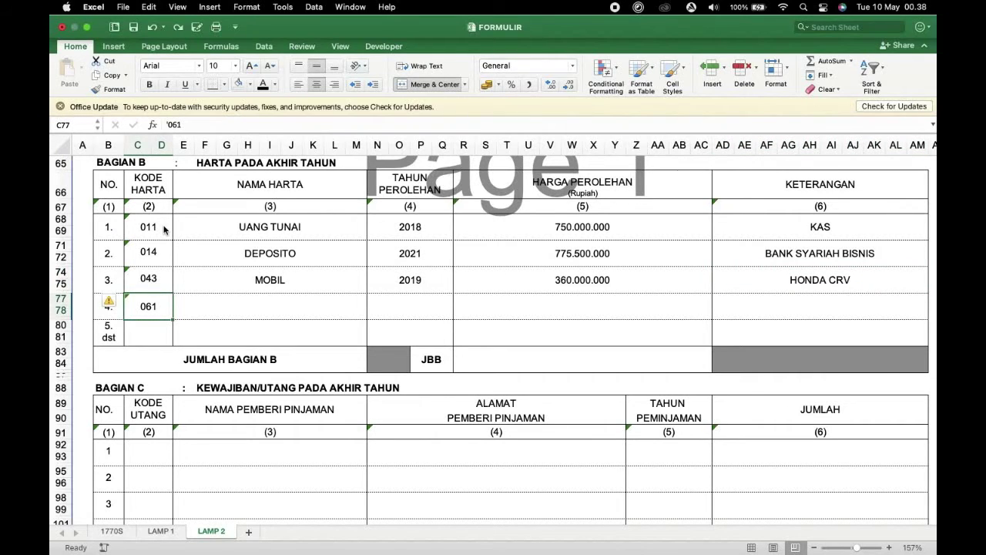
{"action": "key", "text": "Tab"}
{"action": "type", "text": "RUMAH"}
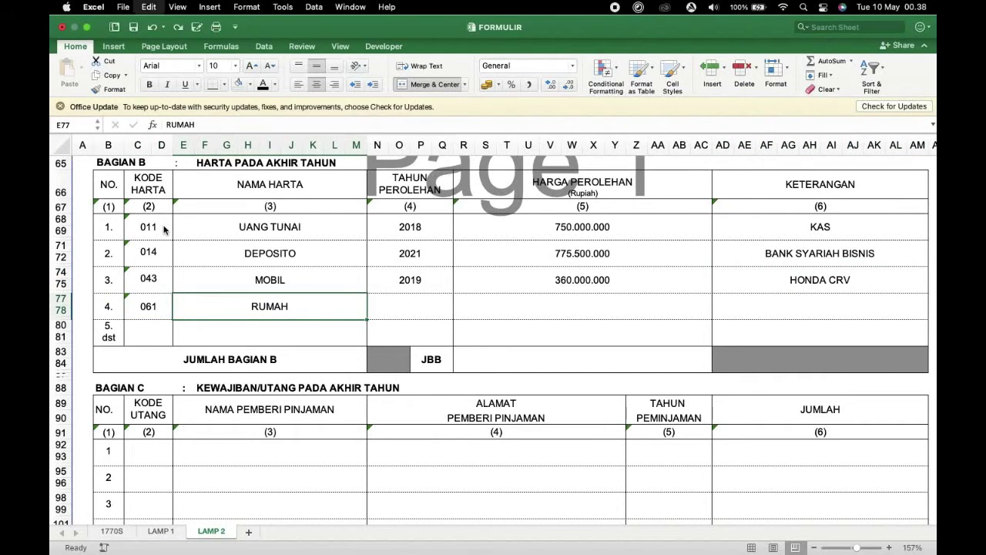
{"action": "key", "text": "Tab"}
{"action": "type", "text": "2010"}
{"action": "key", "text": "Tab"}
{"action": "key", "text": "super+v"}
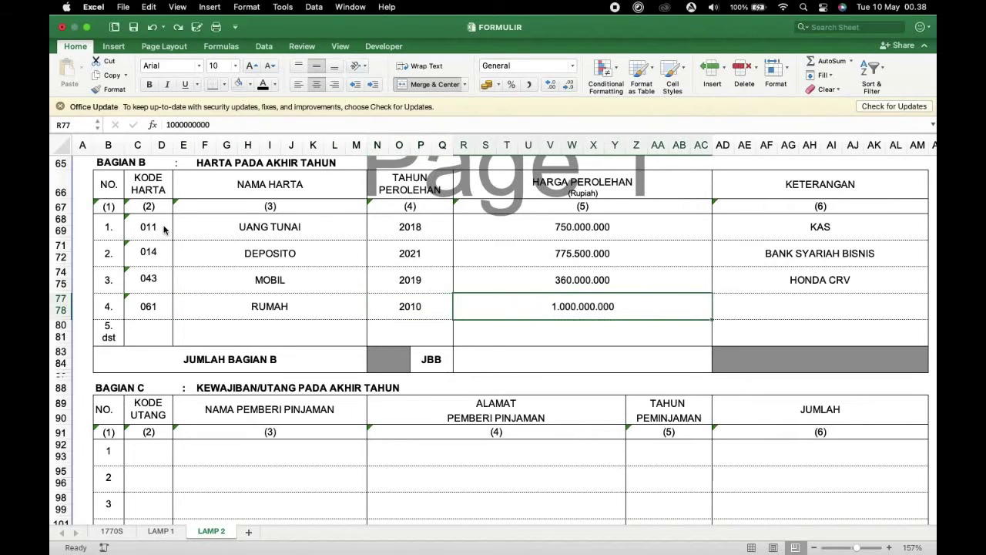
{"action": "key", "text": "Tab"}
{"action": "type", "text": "PREMIERE RESIDENCE"}
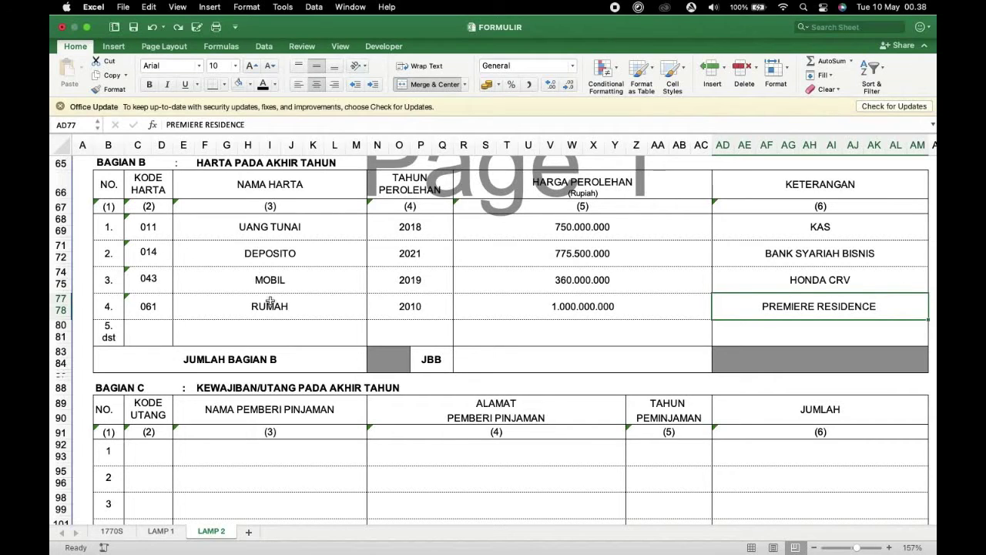
- Total the asset costs in JBB with =SUM(R68:AC79), giving 2.885.500.000
{"action": "left_click", "coordinate": [486, 353]}
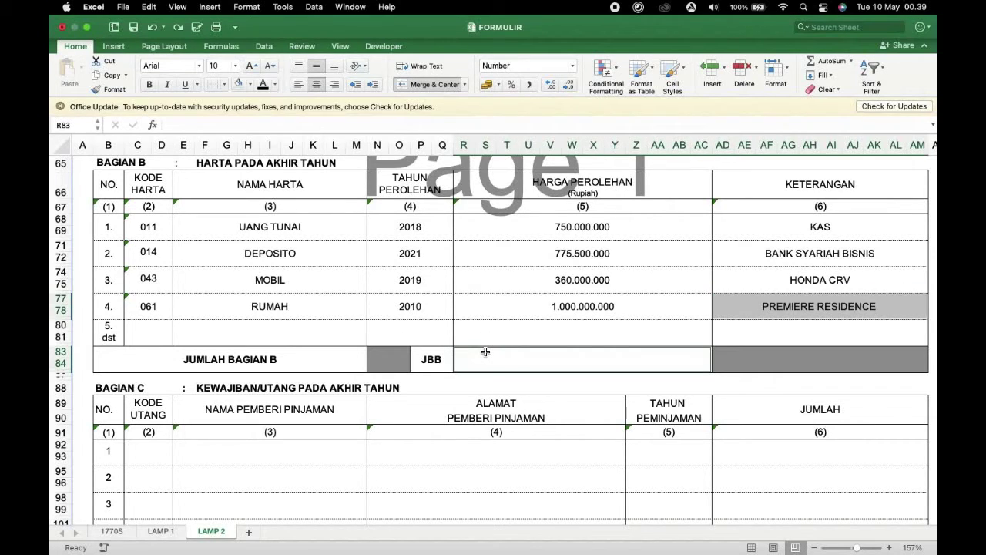
{"action": "key", "text": "super+z"}
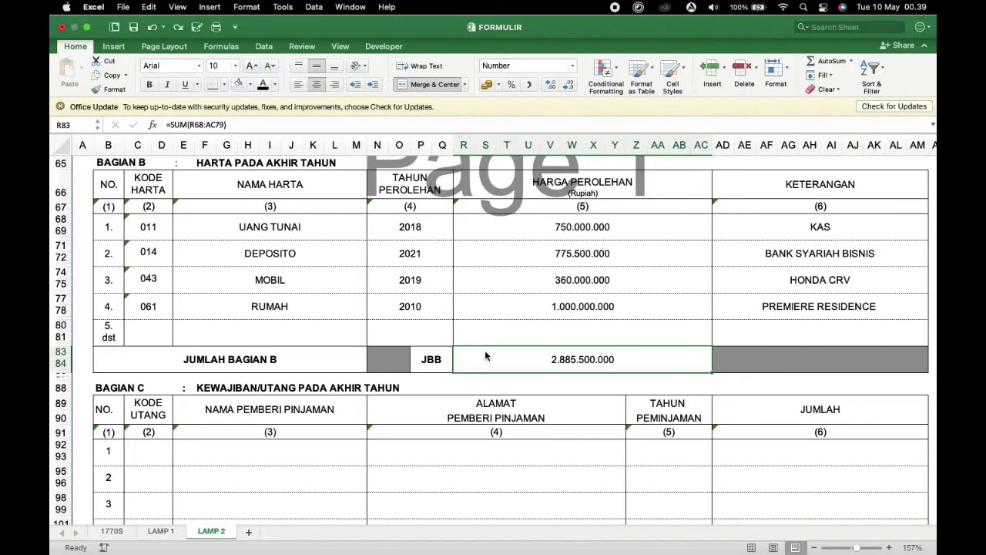
{"action": "scroll", "coordinate": [485, 350], "scroll_direction": "down", "scroll_amount": 5}
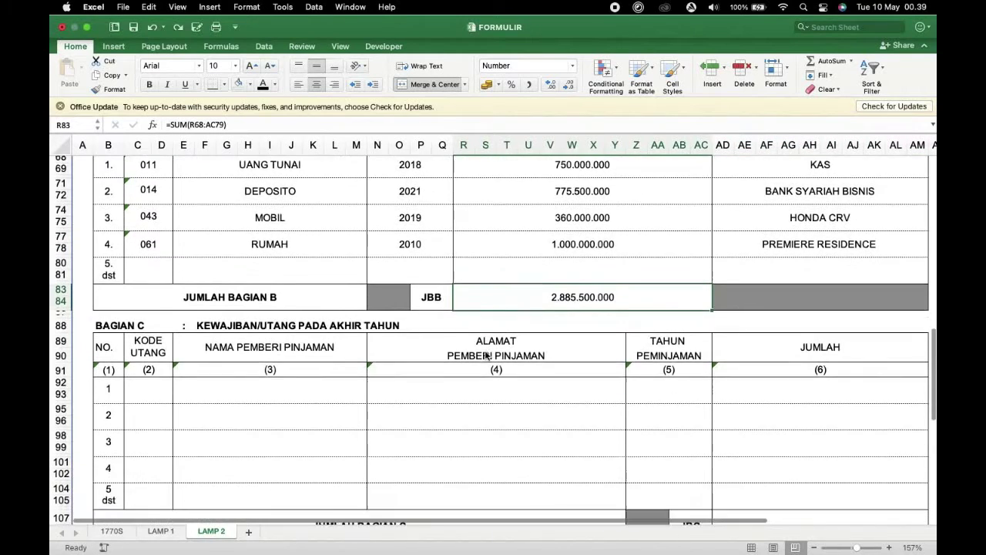
{"action": "scroll", "coordinate": [485, 350], "scroll_direction": "down", "scroll_amount": 2}
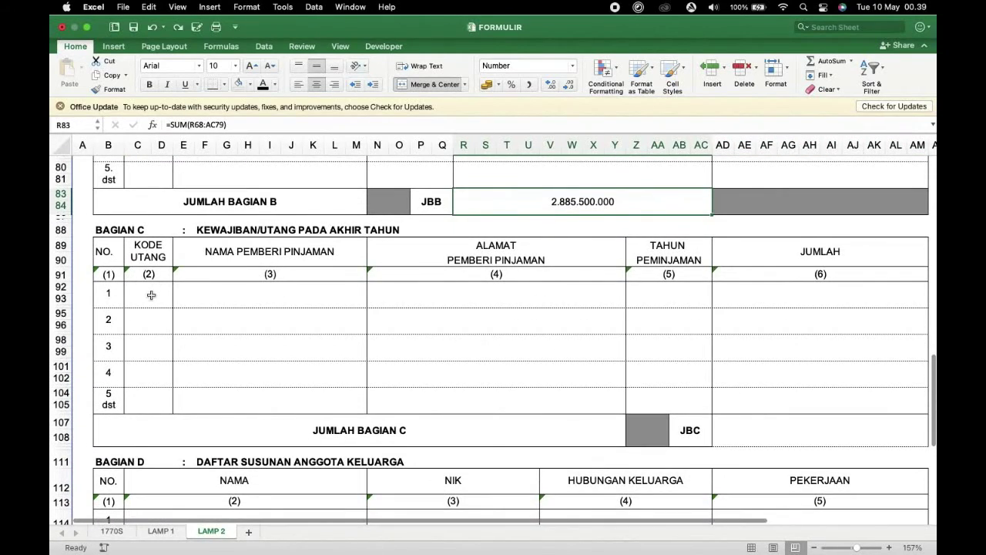
- Enter liability 101: BANK SYARIAH BISNIS, KOTA TANGERANG, BANTEN, 2010, 250.000.000
{"action": "left_click", "coordinate": [149, 296]}
{"action": "type", "text": "101"}
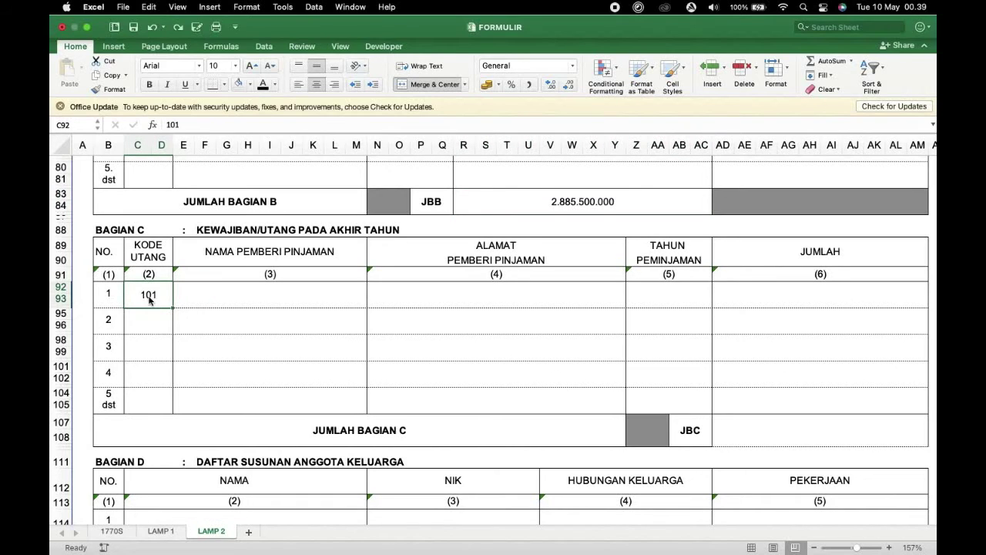
{"action": "key", "text": "Tab"}
{"action": "type", "text": "BANK SYARIAH BISNIS"}
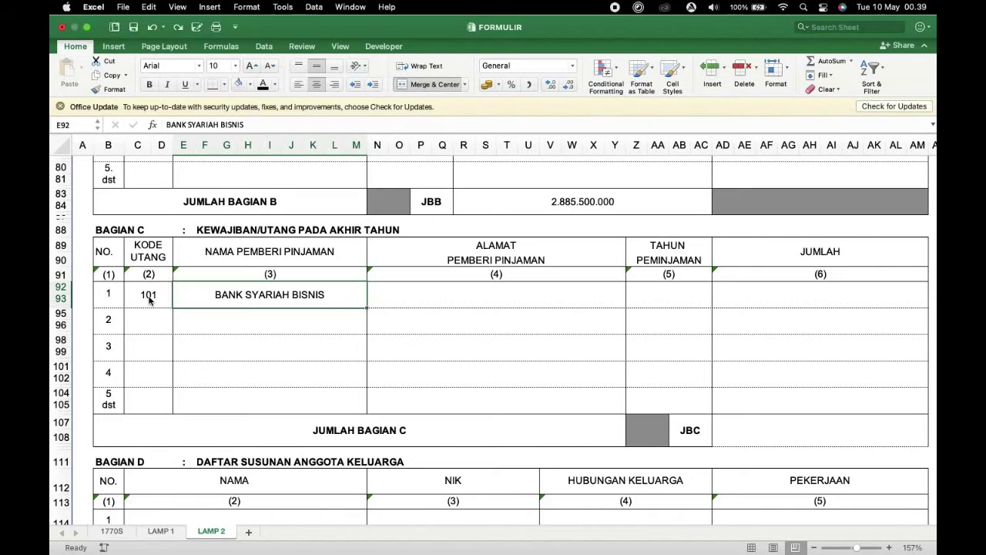
{"action": "key", "text": "Tab"}
{"action": "type", "text": "KOTA TANGERANG, BANTEN"}
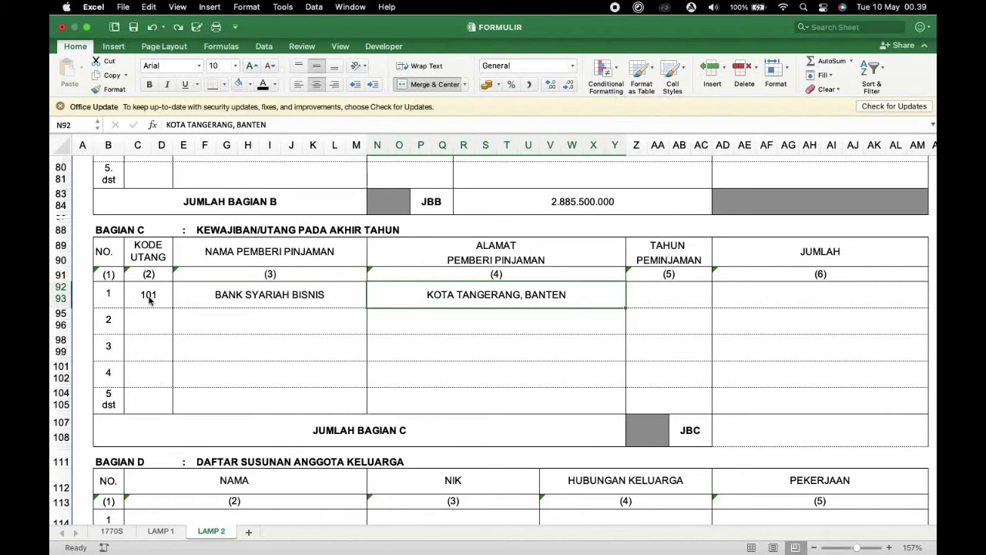
{"action": "key", "text": "Tab"}
{"action": "type", "text": "2010"}
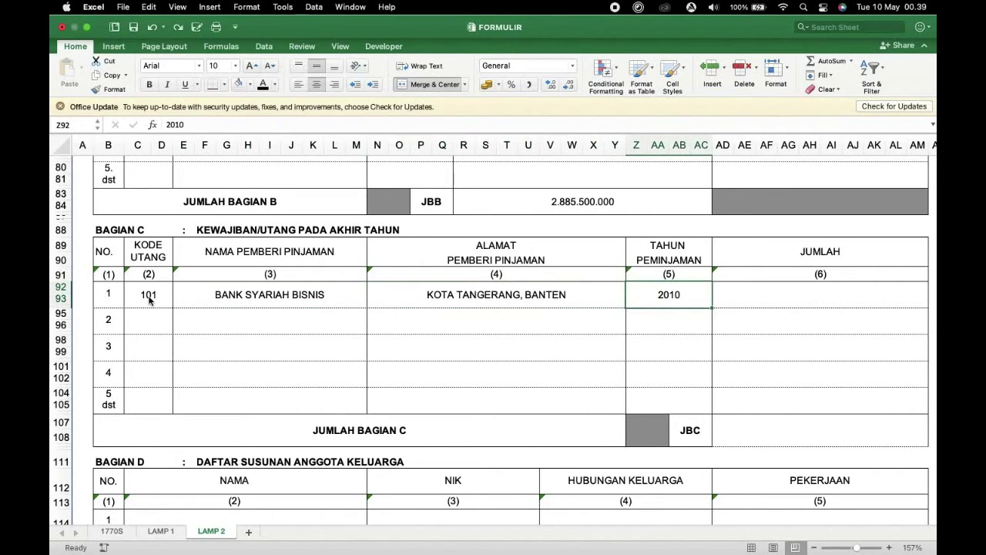
{"action": "key", "text": "Tab"}
{"action": "type", "text": "250.000.000"}
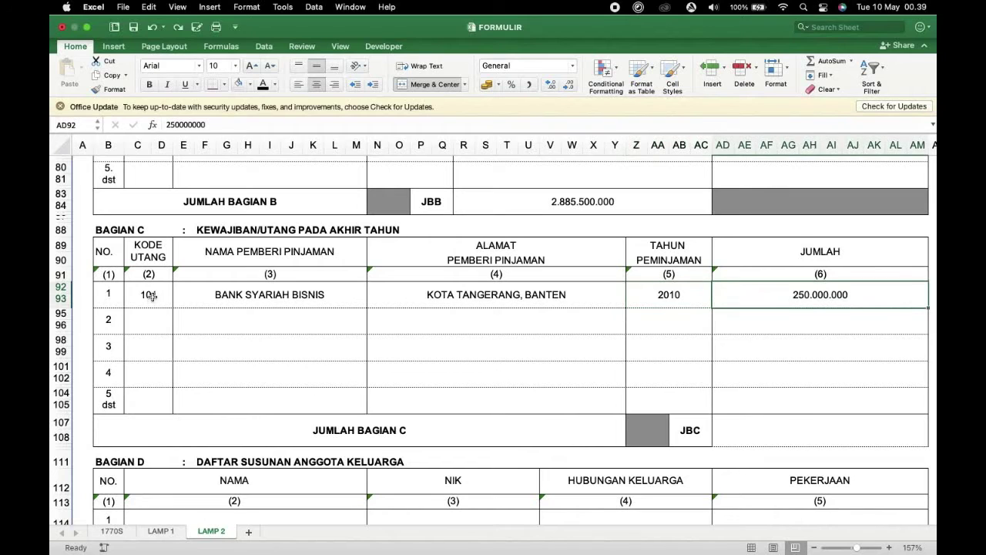
- Fill the JBC total cell with 250.000.000
{"action": "left_click", "coordinate": [742, 438]}
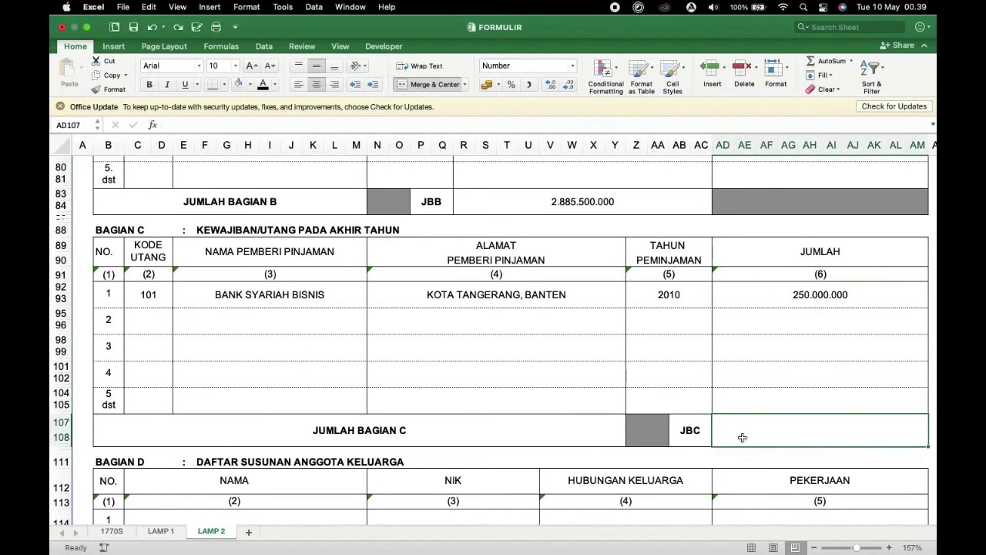
{"action": "type", "text": "250.000.000"}
{"action": "scroll", "coordinate": [742, 436], "scroll_direction": "down", "scroll_amount": 10}
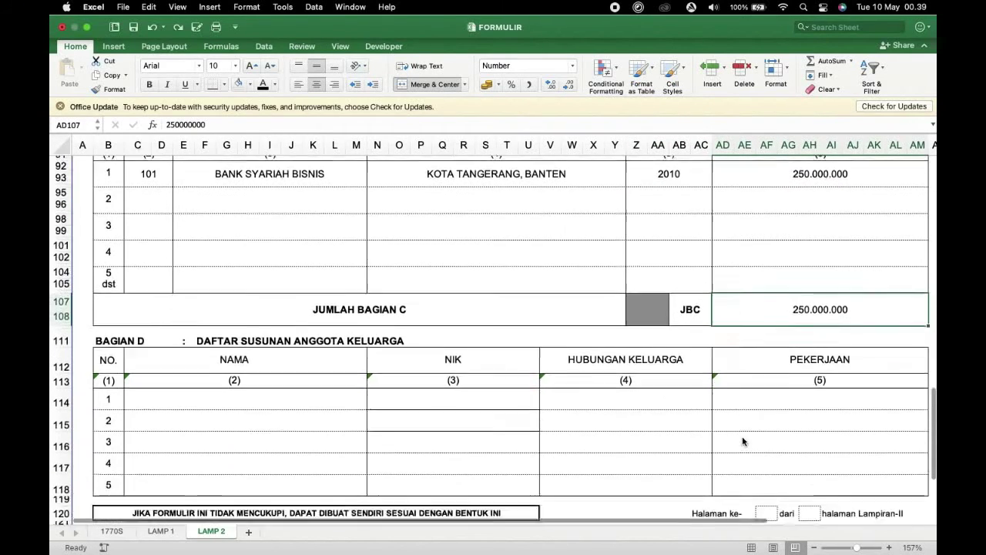
- Enter the wife's name and NIK, relationship ISTRI, occupation IBU RUMAH TANGGA
{"action": "left_click", "coordinate": [267, 232]}
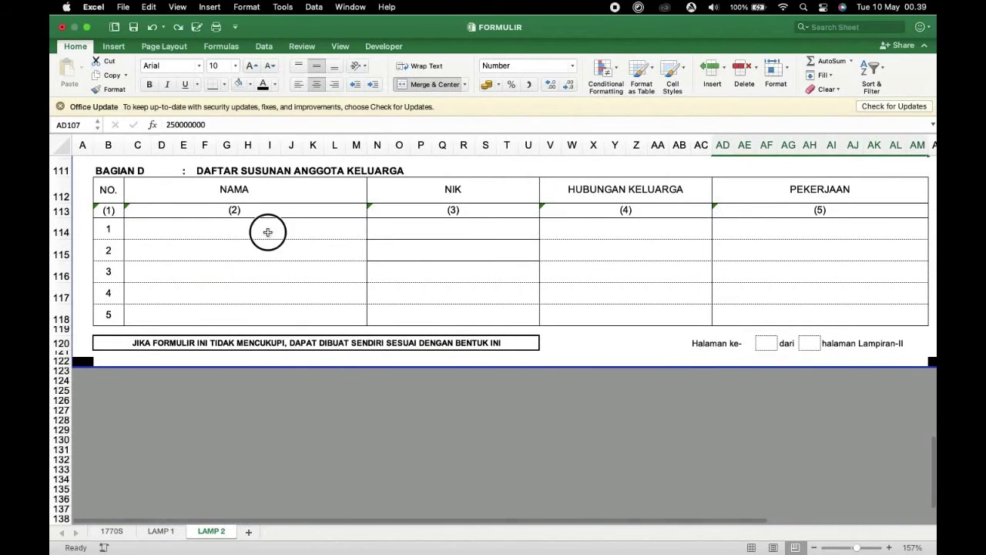
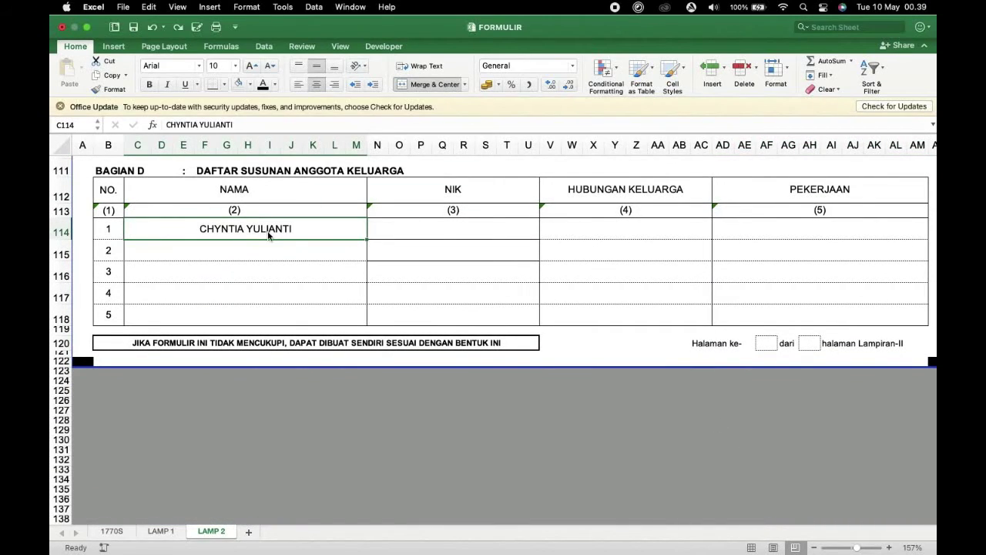
{"action": "key", "text": "Tab"}
{"action": "key", "text": "super+v"}
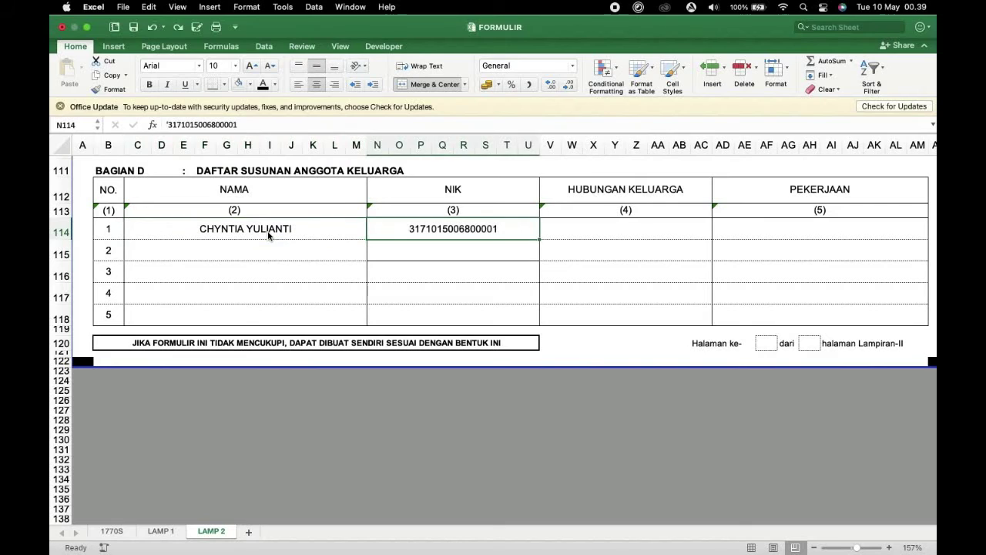
{"action": "key", "text": "Tab"}
{"action": "type", "text": "ISTRI"}
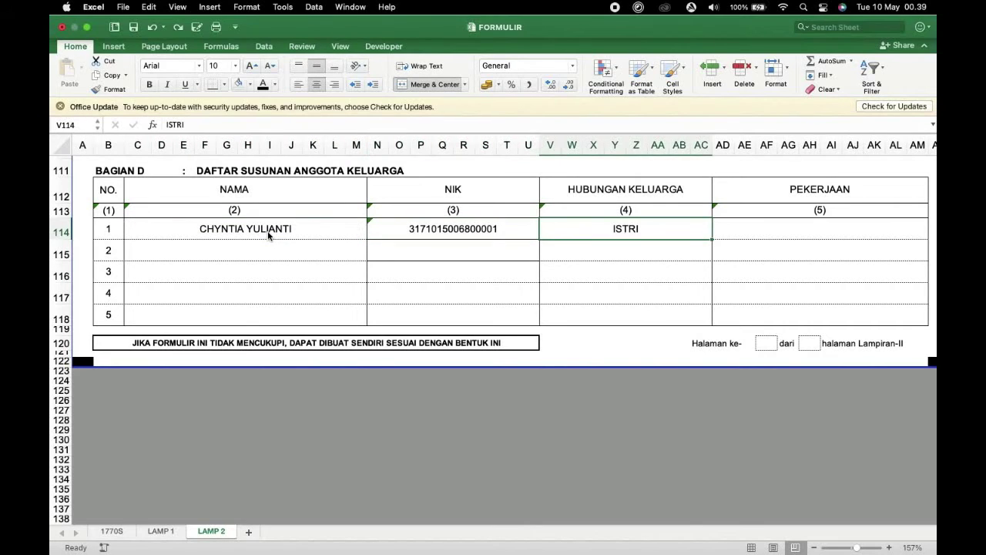
{"action": "key", "text": "Tab"}
{"action": "type", "text": "IBU RUMAH TANGGA"}
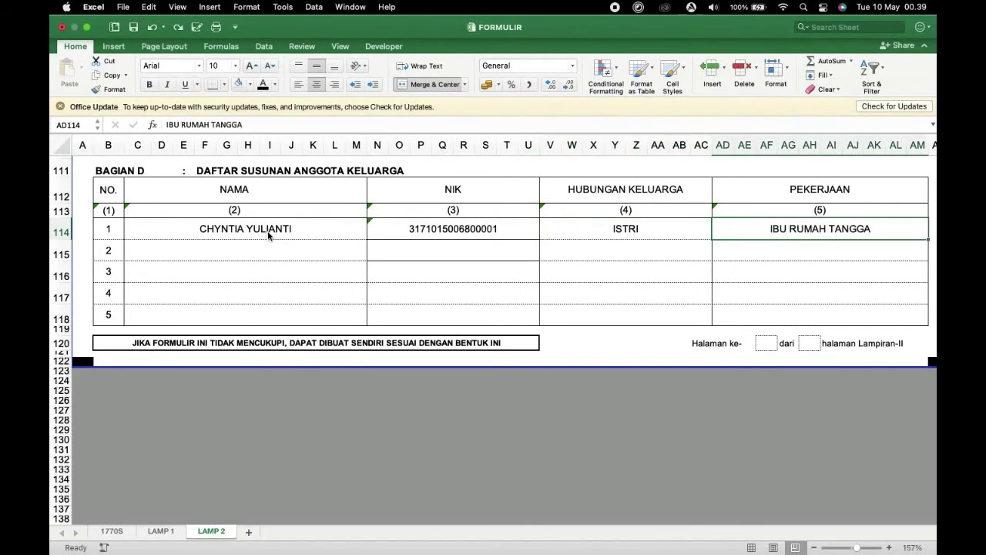
- Enter the first child's name and NIK, relationship ANAK, occupation MAHASISWA
{"action": "key", "text": "Return"}
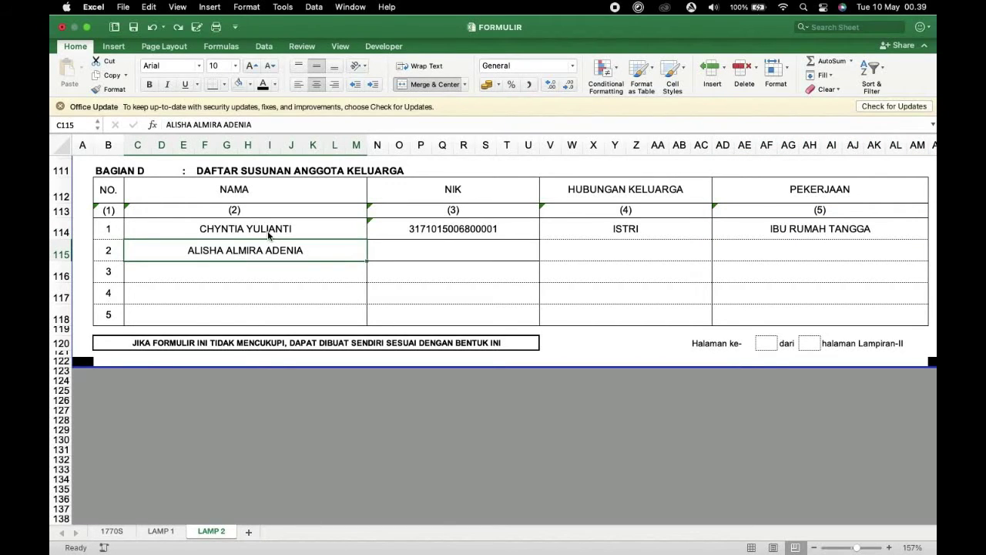
{"action": "key", "text": "Tab"}
{"action": "key", "text": "super+v"}
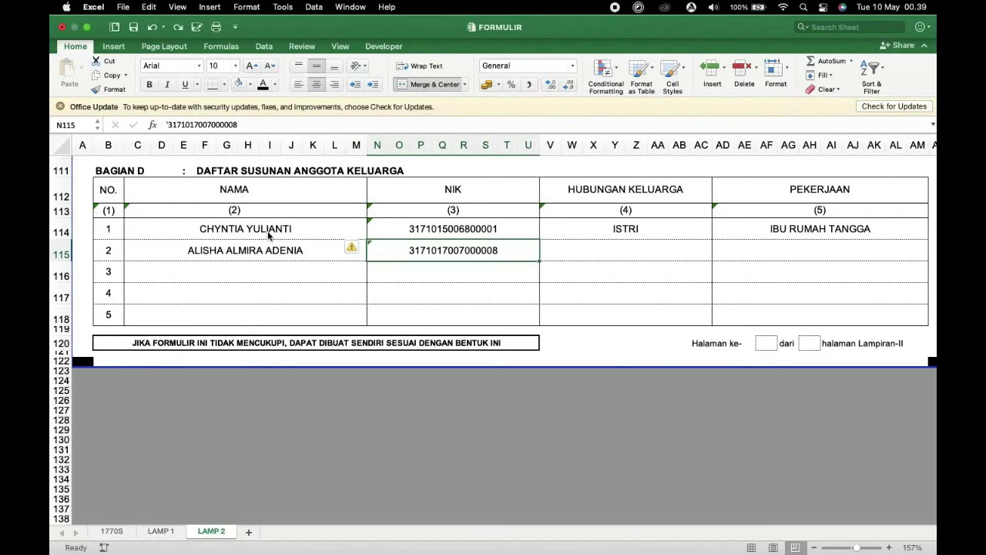
{"action": "key", "text": "Tab"}
{"action": "type", "text": "ANAK"}
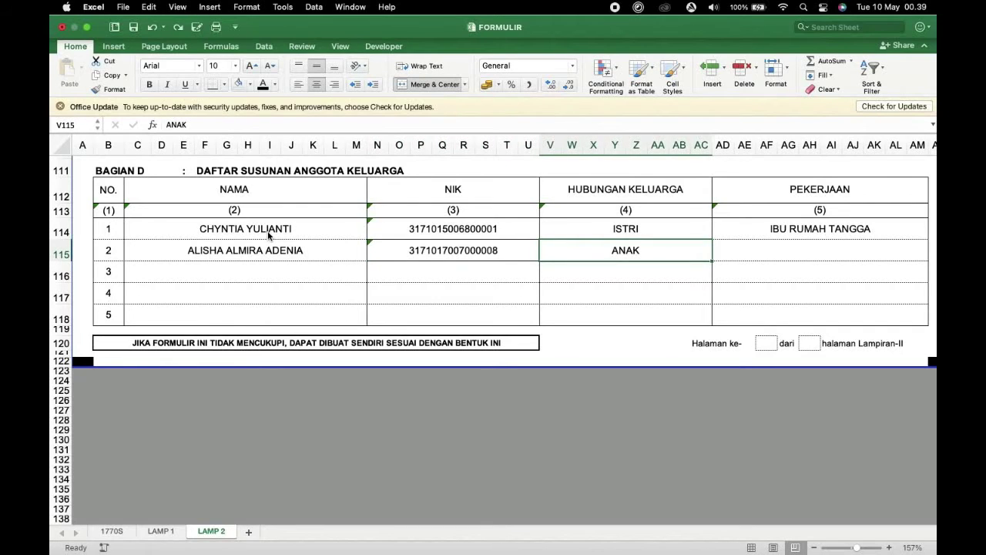
{"action": "key", "text": "Tab"}
{"action": "type", "text": "MAHASISWA"}
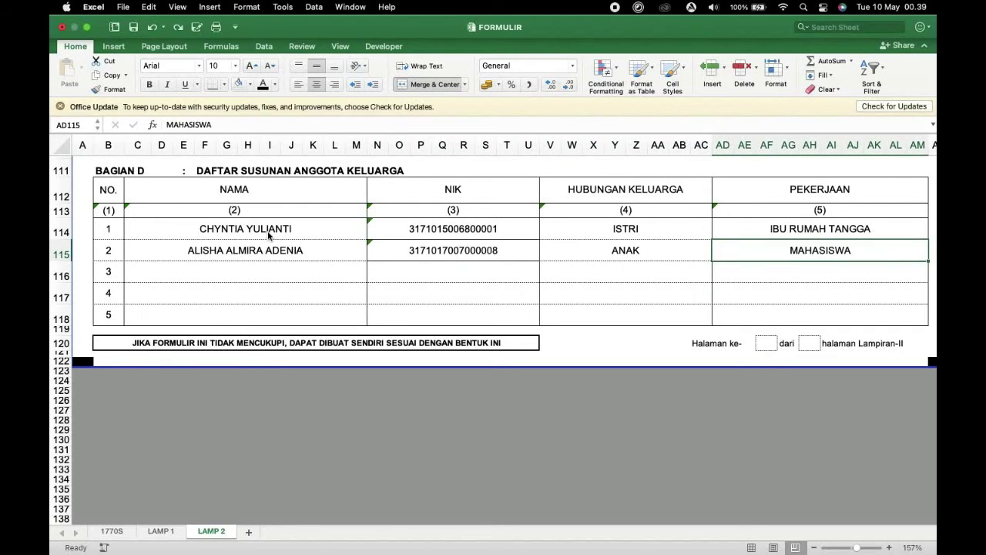
- Enter the second child's name and NIK in row 116, relationship ANAK, occupation PELAJAR
{"action": "key", "text": "Return"}
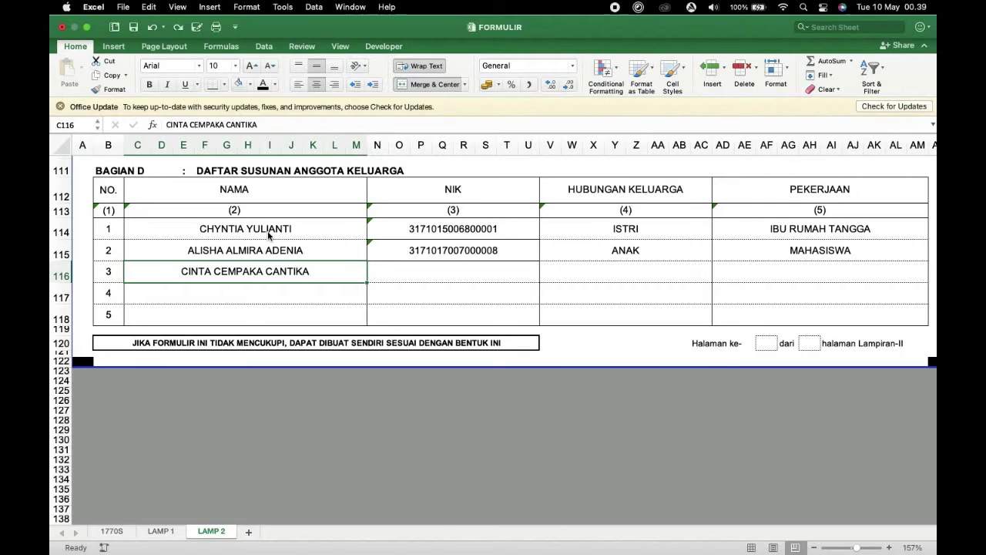
{"action": "key", "text": "Tab"}
{"action": "key", "text": "super+v"}
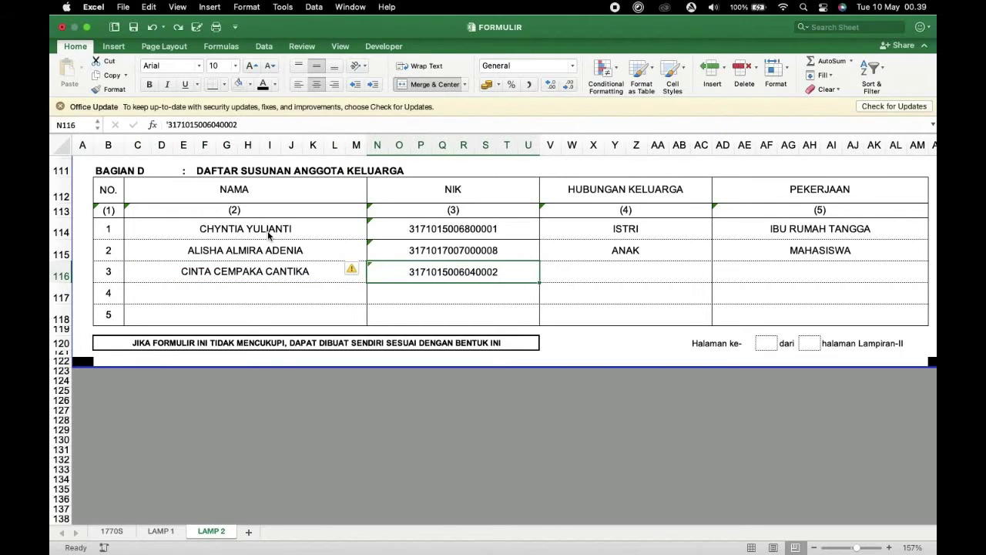
{"action": "key", "text": "Tab"}
{"action": "type", "text": "ANAK"}
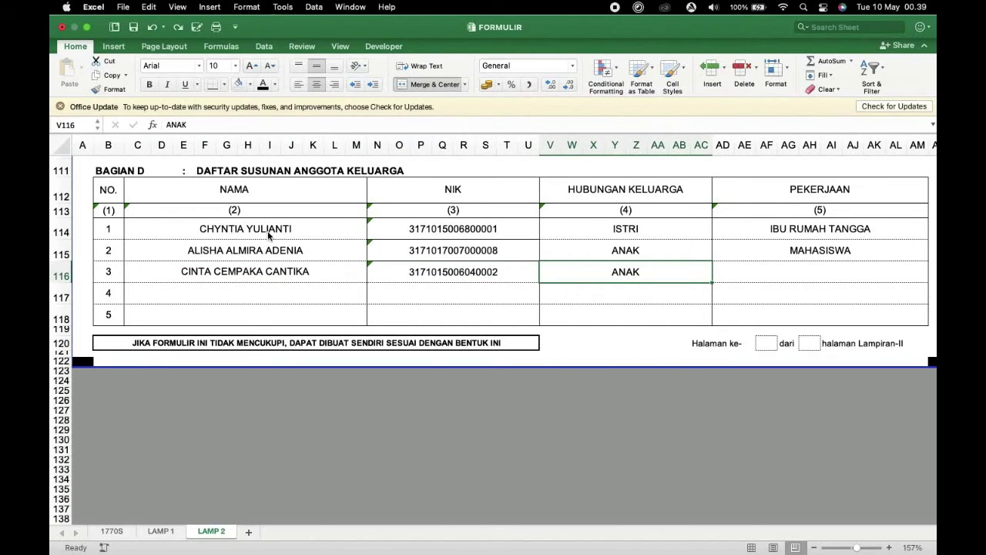
{"action": "key", "text": "Tab"}
{"action": "type", "text": "PELAJAR"}
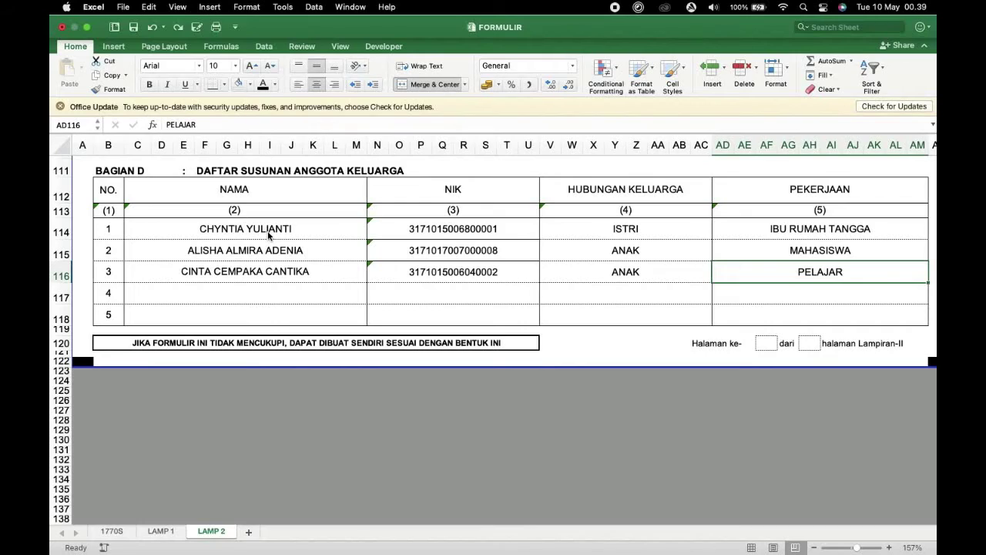
{"action": "scroll", "coordinate": [268, 235], "scroll_direction": "up", "scroll_amount": 3}
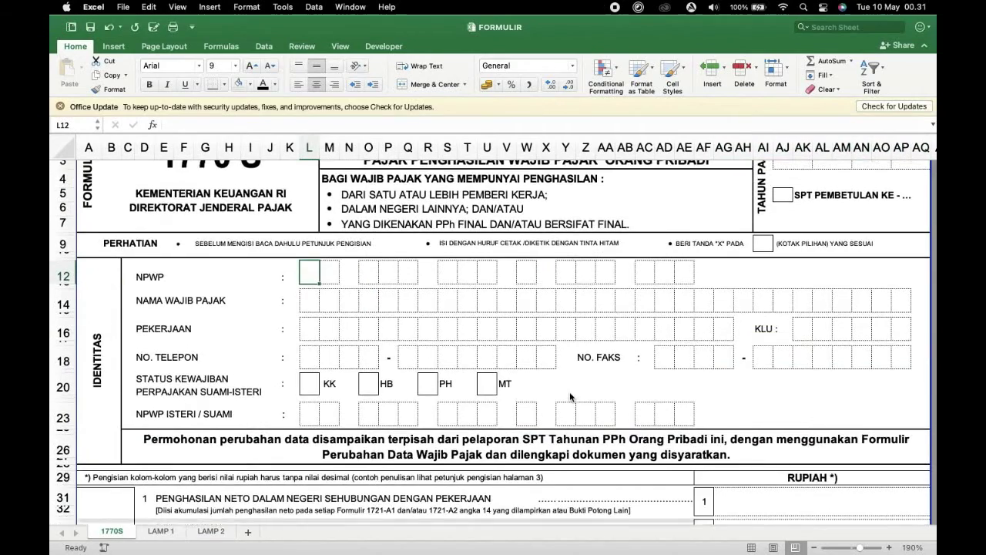
{"action": "scroll", "coordinate": [569, 393], "scroll_direction": "up", "scroll_amount": 2}
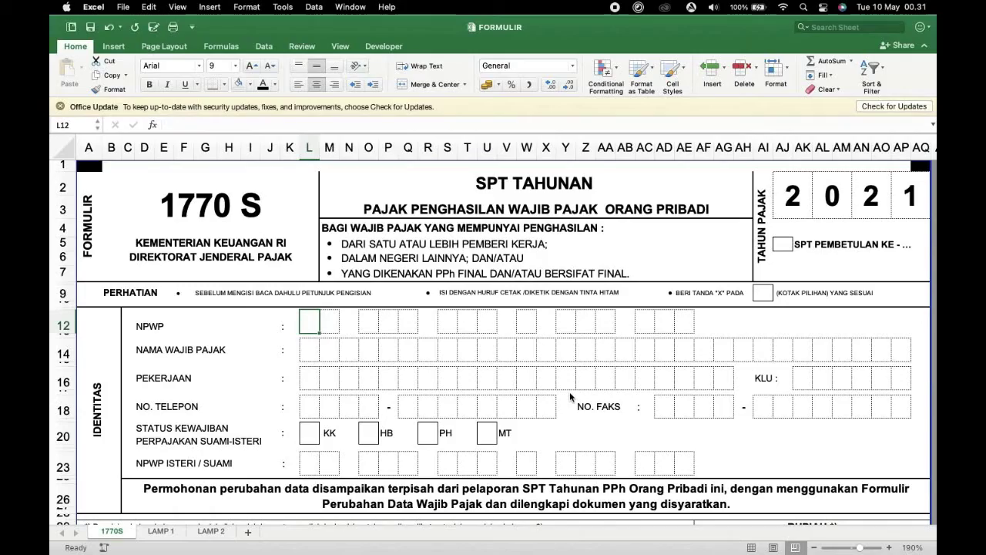
{"action": "scroll", "coordinate": [570, 391], "scroll_direction": "down", "scroll_amount": 5}
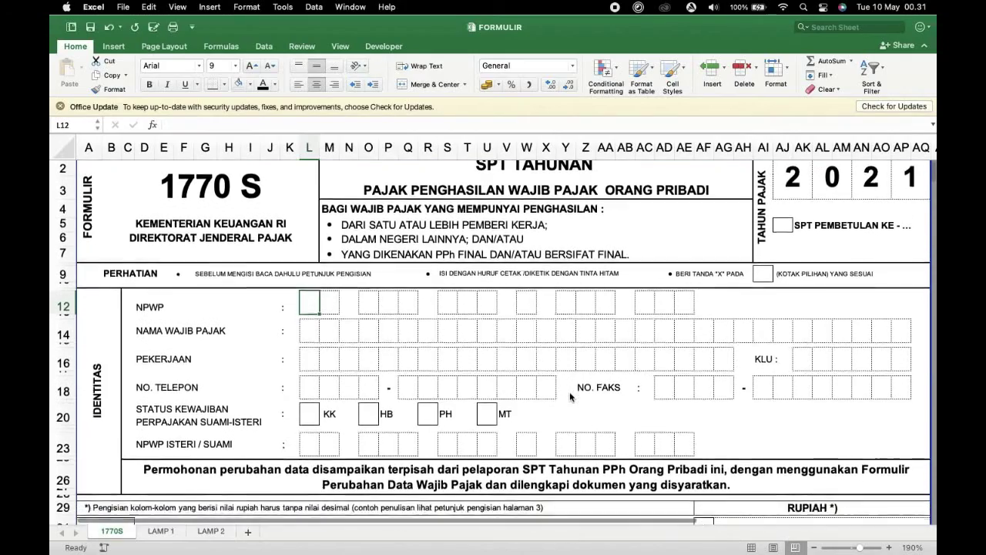
{"action": "scroll", "coordinate": [569, 391], "scroll_direction": "up", "scroll_amount": 5}
{"action": "scroll", "coordinate": [570, 393], "scroll_direction": "down", "scroll_amount": 3}
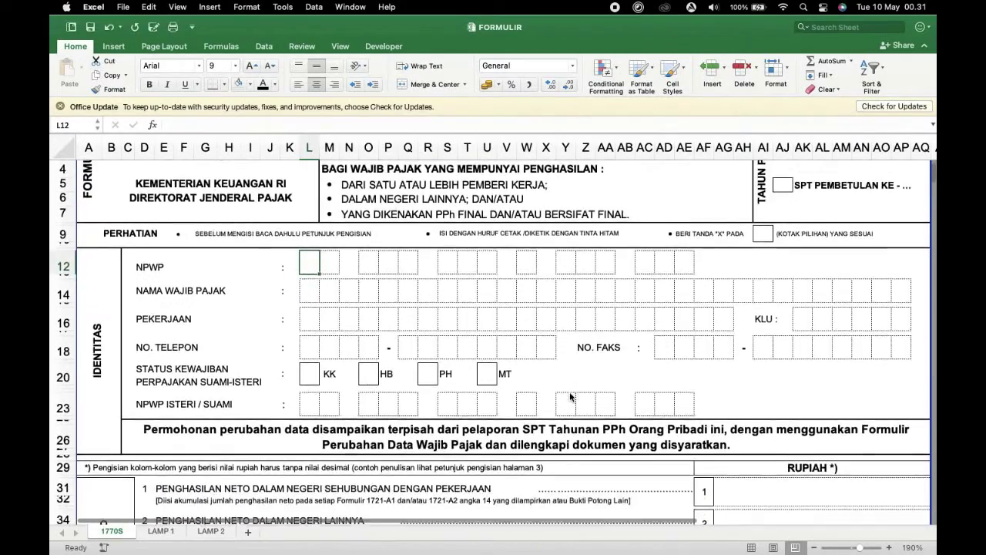
{"action": "scroll", "coordinate": [573, 396], "scroll_direction": "down", "scroll_amount": 2}
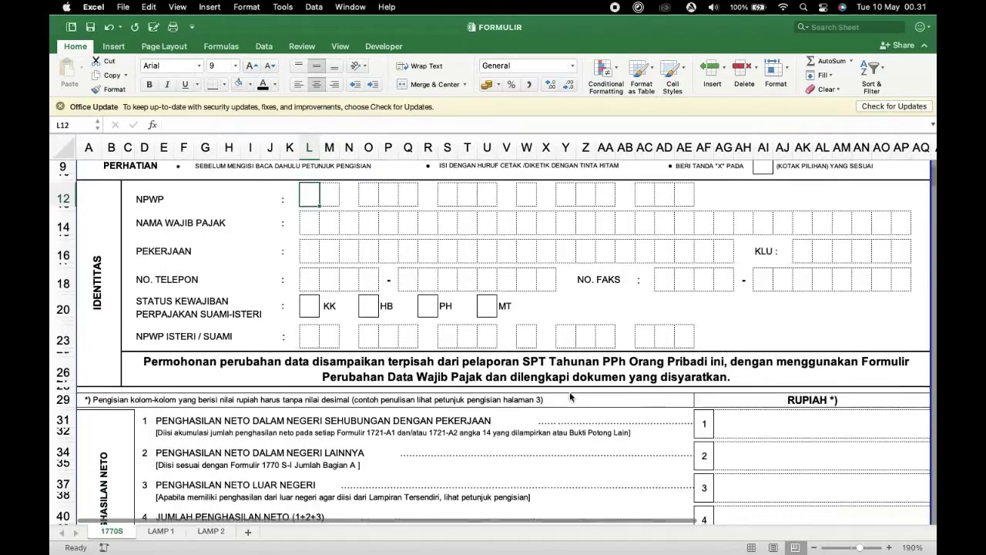
{"action": "scroll", "coordinate": [569, 391], "scroll_direction": "down", "scroll_amount": 1}
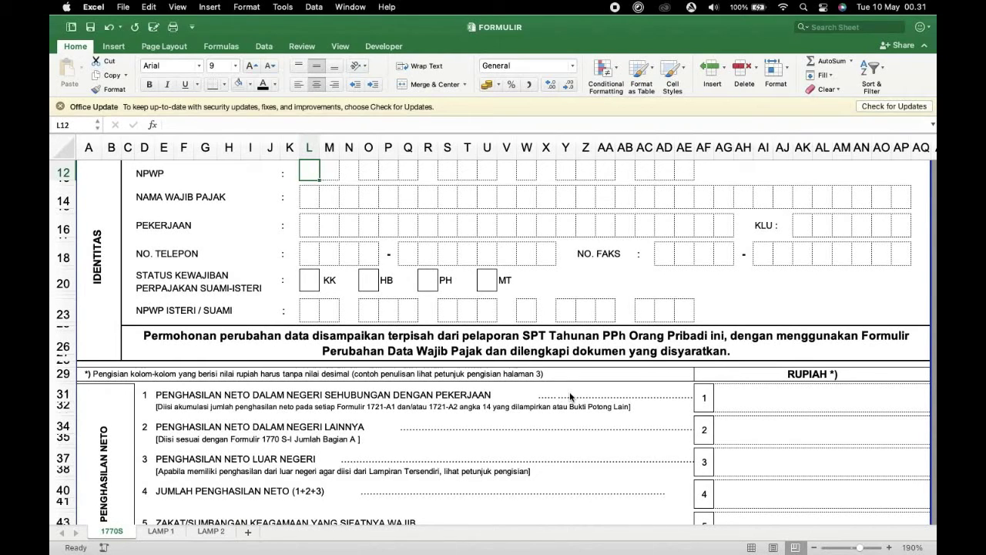
{"action": "scroll", "coordinate": [571, 396], "scroll_direction": "down", "scroll_amount": 3}
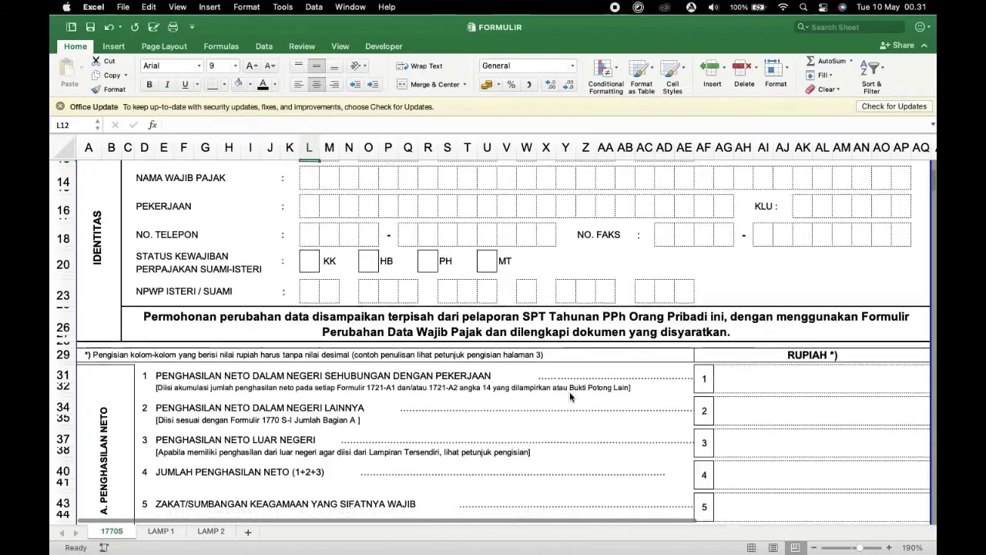
{"action": "scroll", "coordinate": [569, 391], "scroll_direction": "down", "scroll_amount": 5}
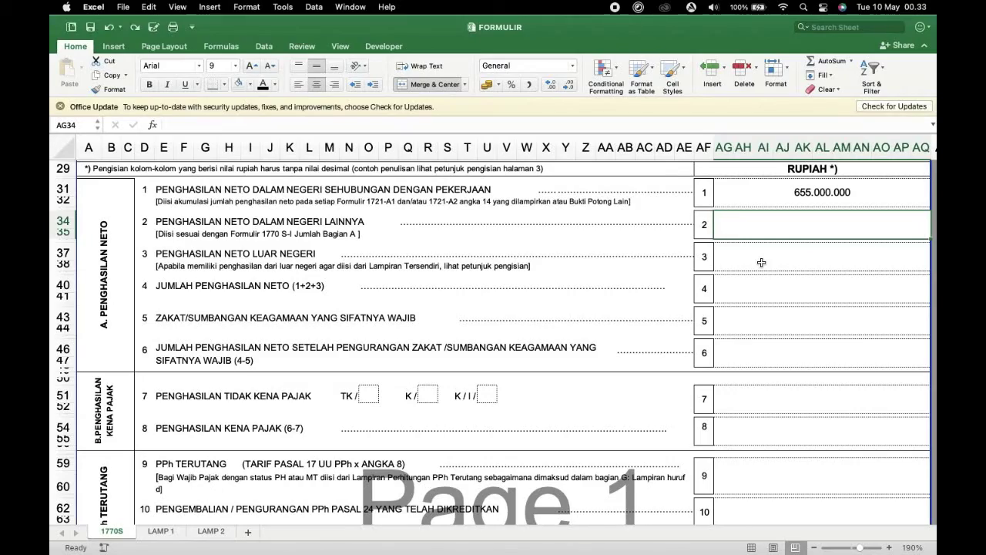
- Set line 4 (AG40) to =SUM(AG37;AG34;AG31), totalling net income 655.000.000
{"action": "left_click", "coordinate": [761, 263]}
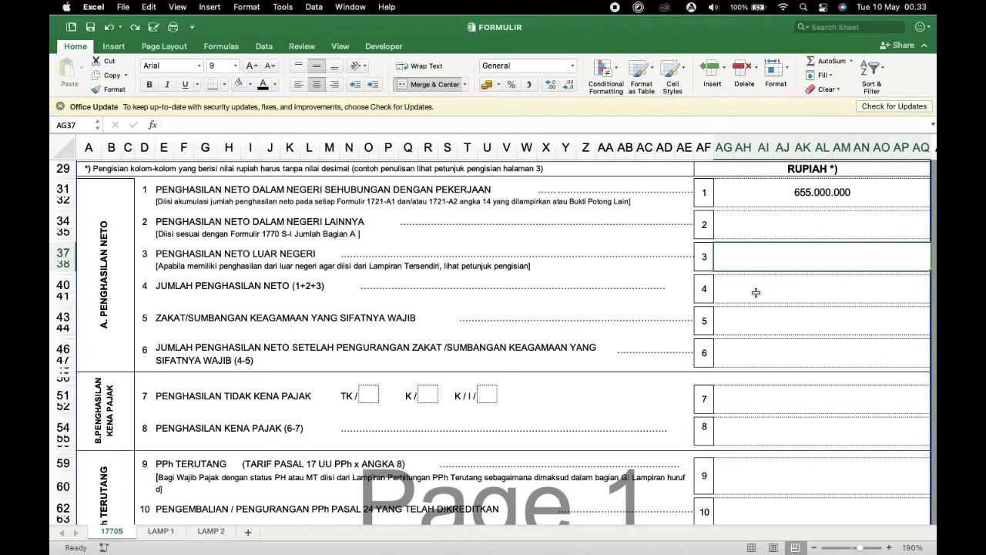
{"action": "left_click", "coordinate": [756, 292]}
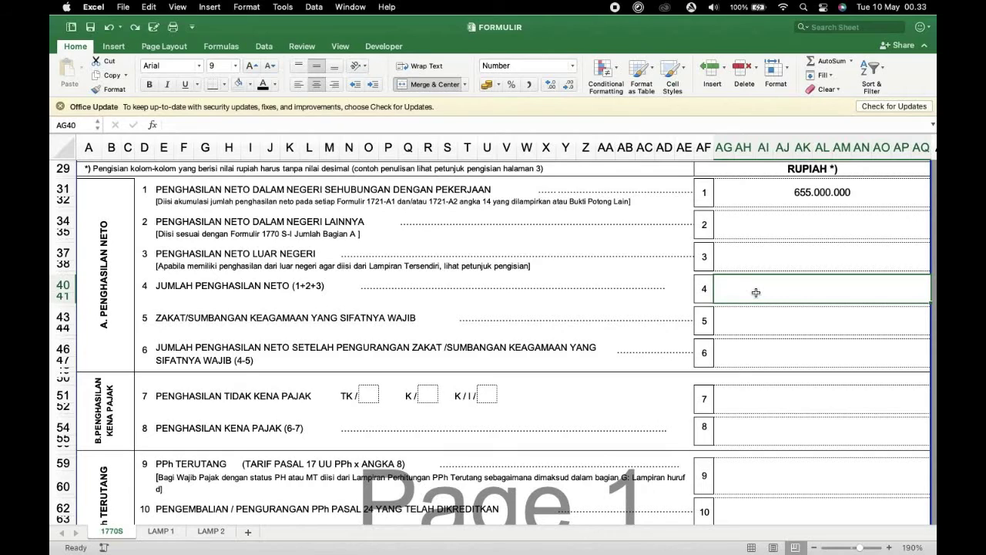
{"action": "left_click", "coordinate": [756, 292]}
{"action": "left_click", "coordinate": [756, 293]}
{"action": "left_click", "coordinate": [756, 292]}
{"action": "left_click", "coordinate": [756, 293]}
{"action": "left_click", "coordinate": [756, 292]}
{"action": "left_click", "coordinate": [756, 292]}
{"action": "left_click", "coordinate": [756, 292]}
{"action": "type", "text": "=SUM(AG37;AG34;AG31)"}
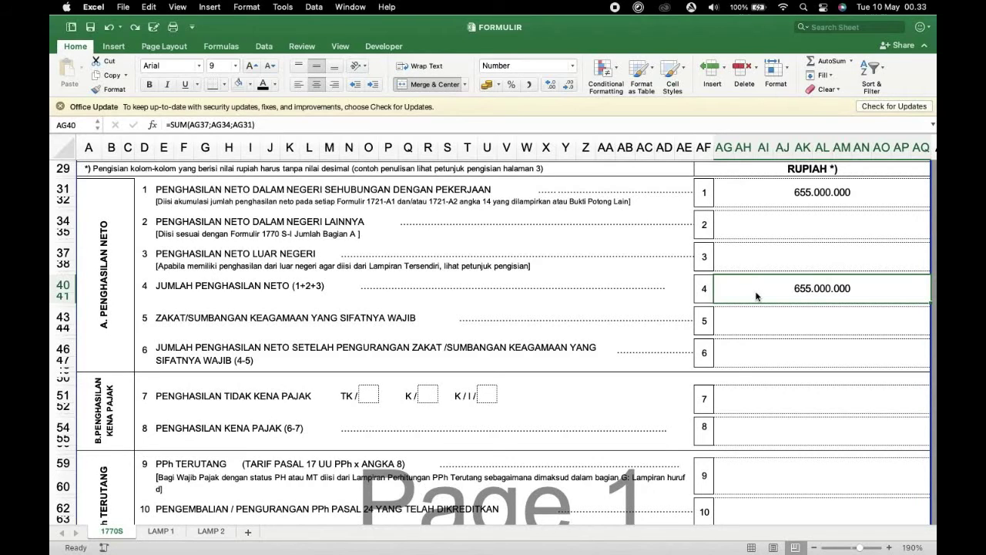
- Set line 6 (AG46) to =AG40-AG43, giving net income after zakat 655.000.000
{"action": "left_click", "coordinate": [748, 327]}
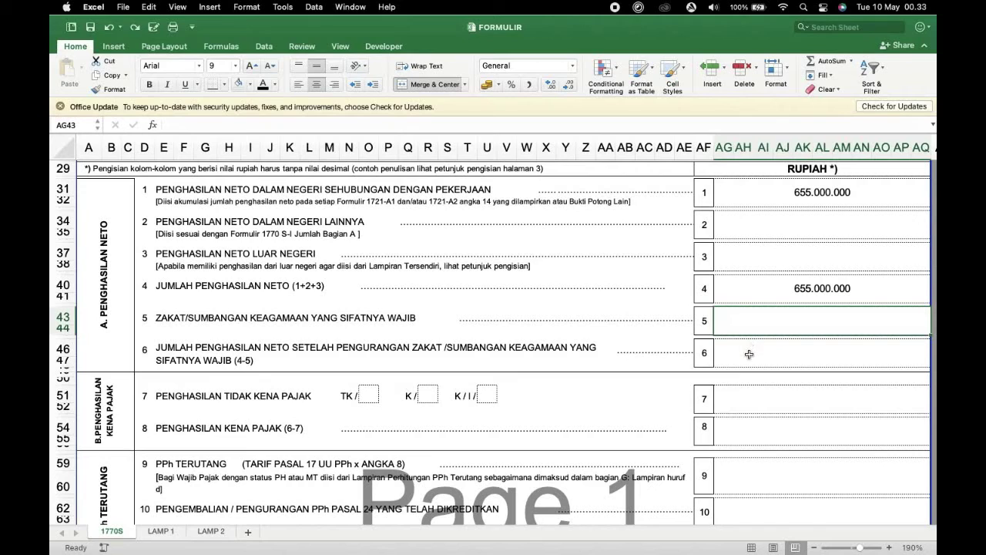
{"action": "left_click", "coordinate": [749, 354]}
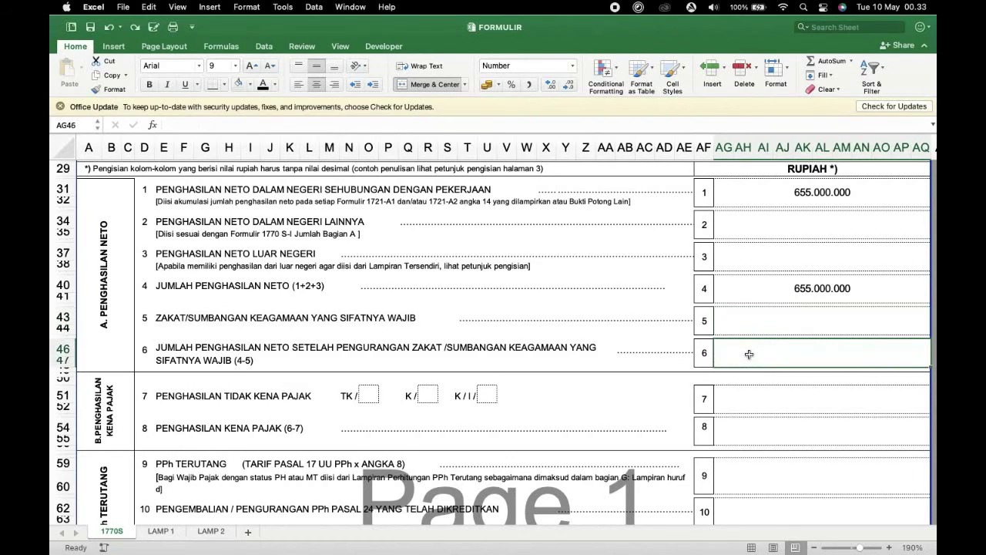
{"action": "key", "text": "super+z"}
{"action": "key", "text": "super+z"}
{"action": "left_click", "coordinate": [749, 355]}
{"action": "key", "text": "super+z"}
{"action": "left_click", "coordinate": [749, 355]}
{"action": "key", "text": "super+z"}
{"action": "left_click", "coordinate": [749, 355]}
{"action": "key", "text": "super+z"}
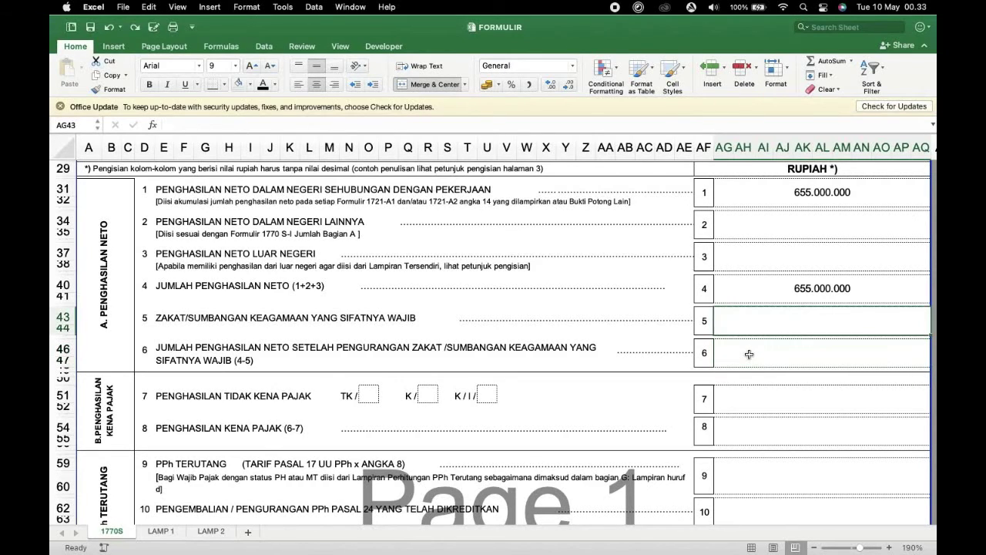
{"action": "left_click", "coordinate": [749, 354]}
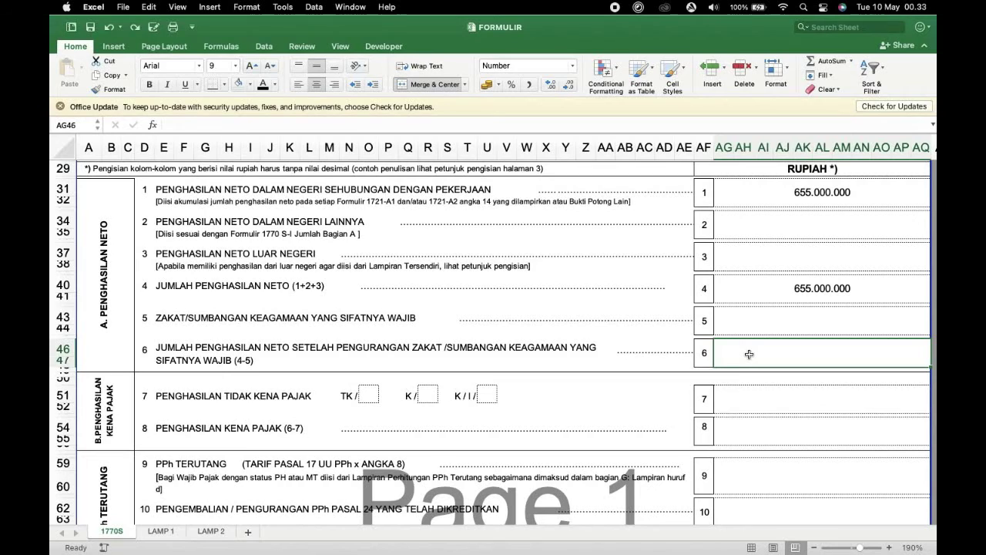
{"action": "key", "text": "super+y"}
{"action": "scroll", "coordinate": [751, 358], "scroll_direction": "down", "scroll_amount": 2}
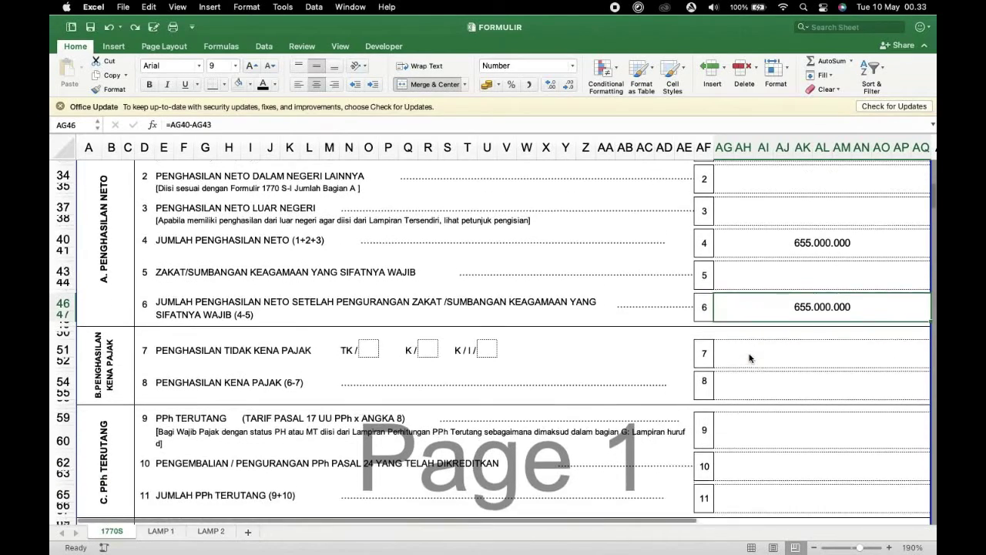
{"action": "scroll", "coordinate": [752, 354], "scroll_direction": "down", "scroll_amount": 5}
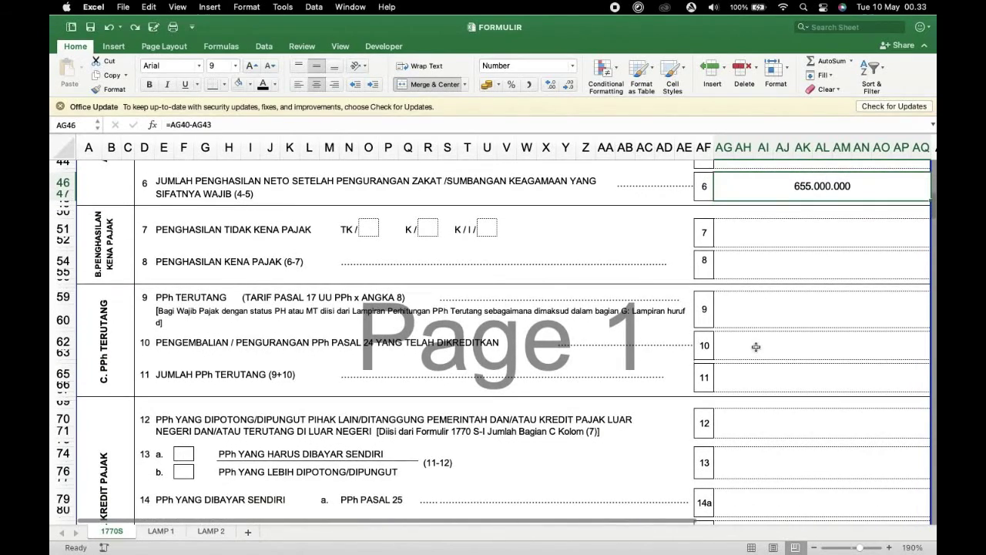
- Mark 2 dependants (K/2) on line 7 with non-taxable income 67.500.000
{"action": "left_click", "coordinate": [430, 227]}
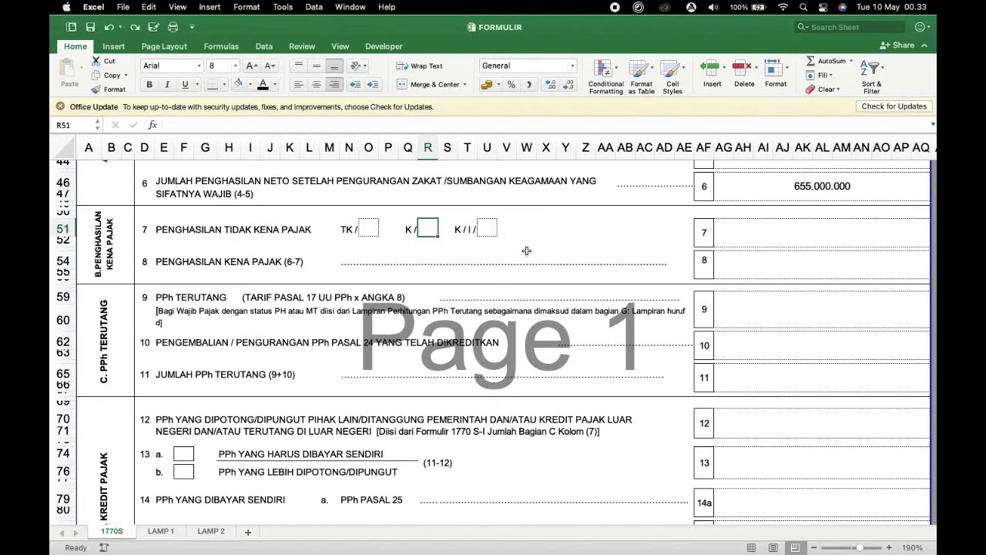
{"action": "type", "text": "2"}
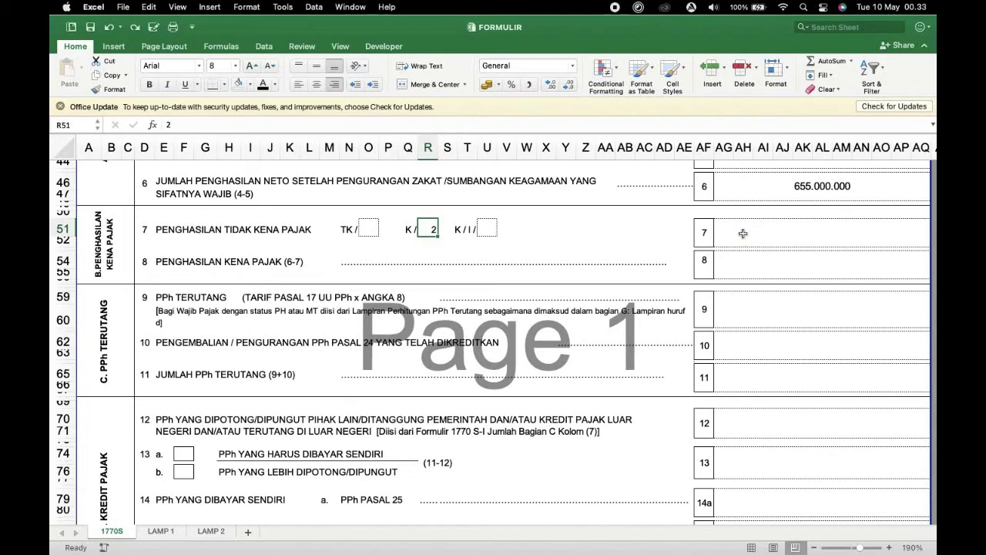
{"action": "left_click", "coordinate": [743, 233]}
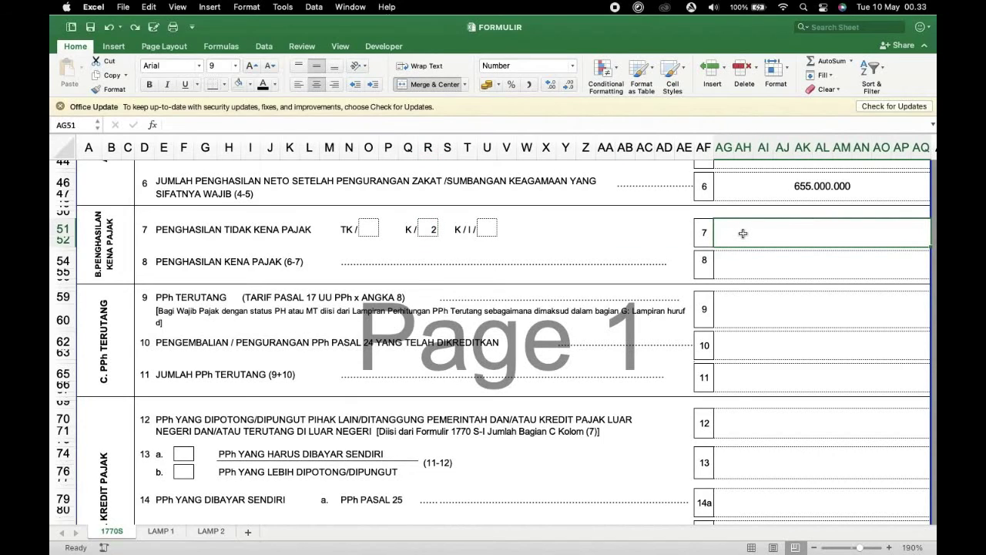
{"action": "type", "text": "67500000"}
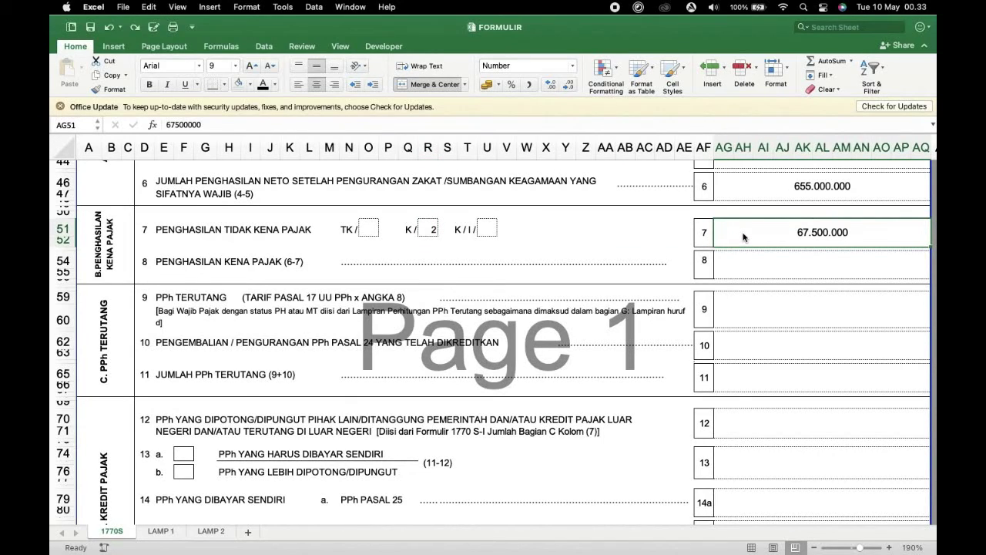
- Set taxable income to line 6 minus line 7 and tax due to 121.250.000
{"action": "left_click", "coordinate": [747, 261]}
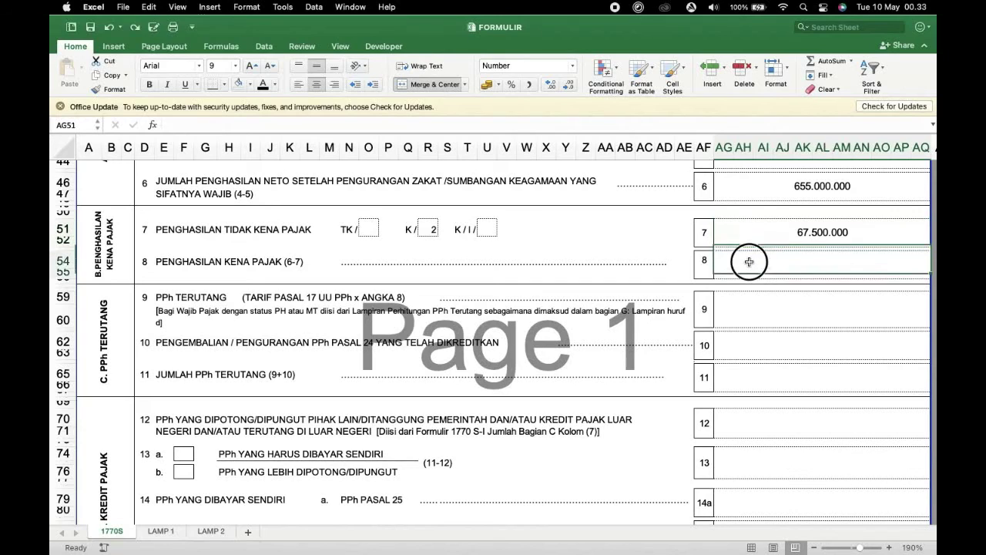
{"action": "key", "text": "super+v"}
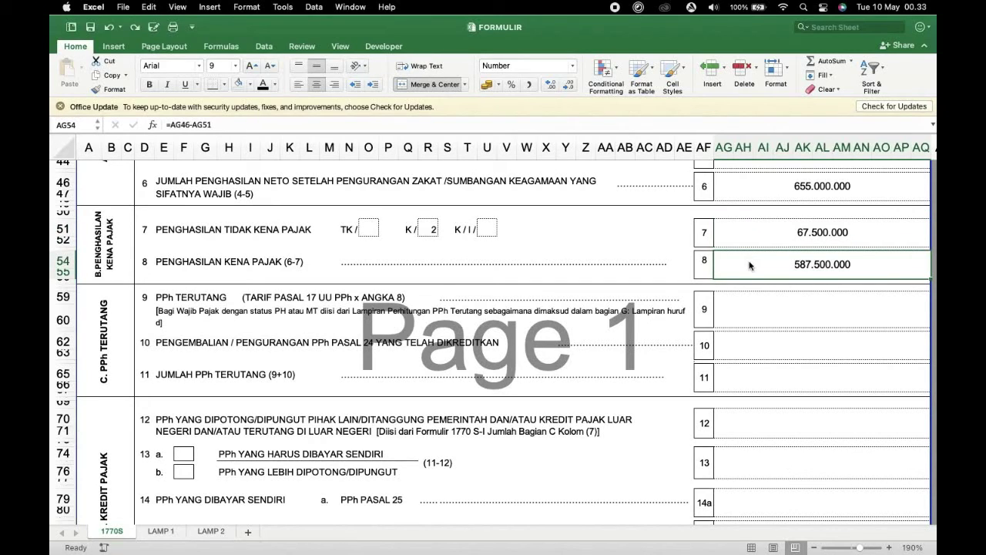
{"action": "left_click", "coordinate": [798, 309]}
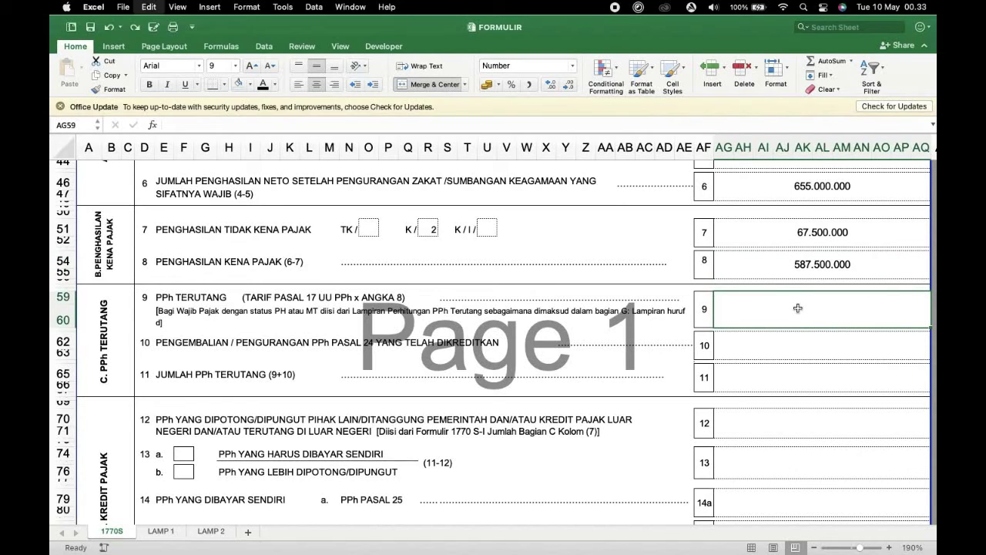
{"action": "type", "text": "121250000"}
{"action": "scroll", "coordinate": [798, 311], "scroll_direction": "down", "scroll_amount": 4}
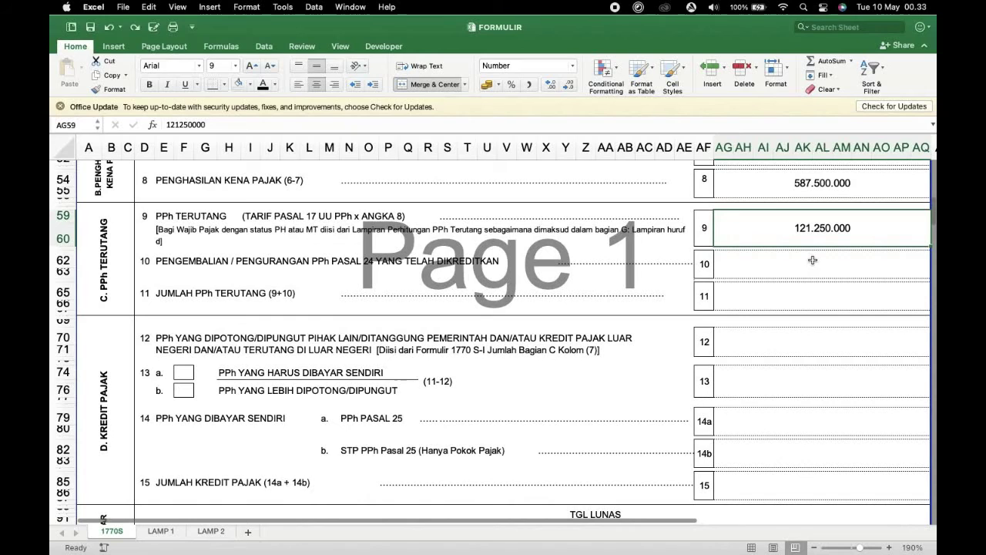
- Put =AG59-AG62 in box 11 (AG65), restoring 121.250.000 after an accidental undo
{"action": "left_click", "coordinate": [803, 296]}
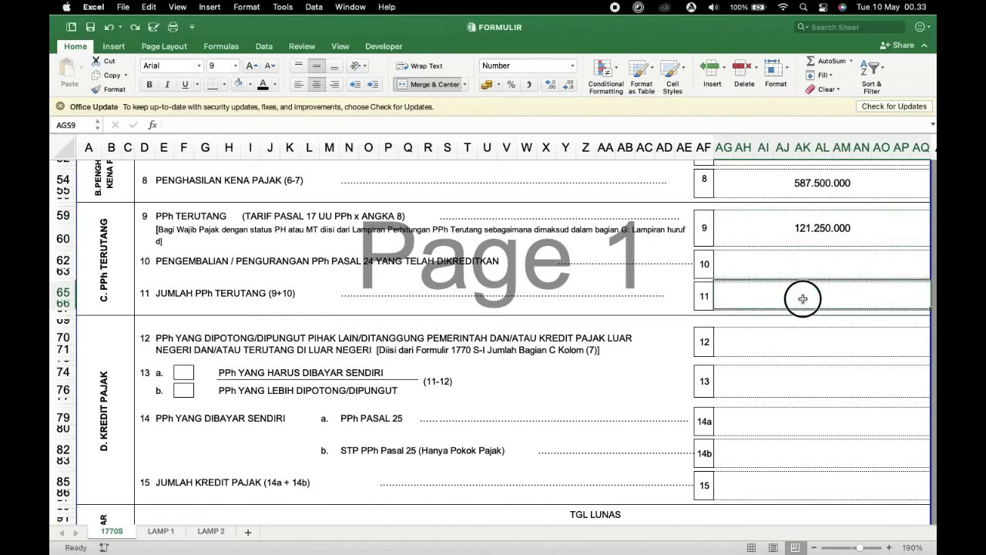
{"action": "key", "text": "super+z"}
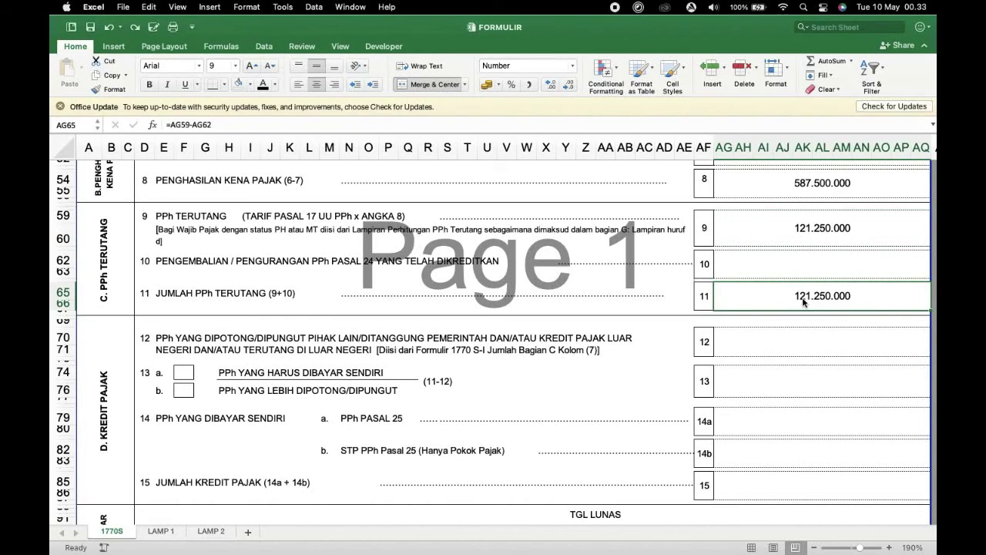
{"action": "scroll", "coordinate": [802, 302], "scroll_direction": "down", "scroll_amount": 5}
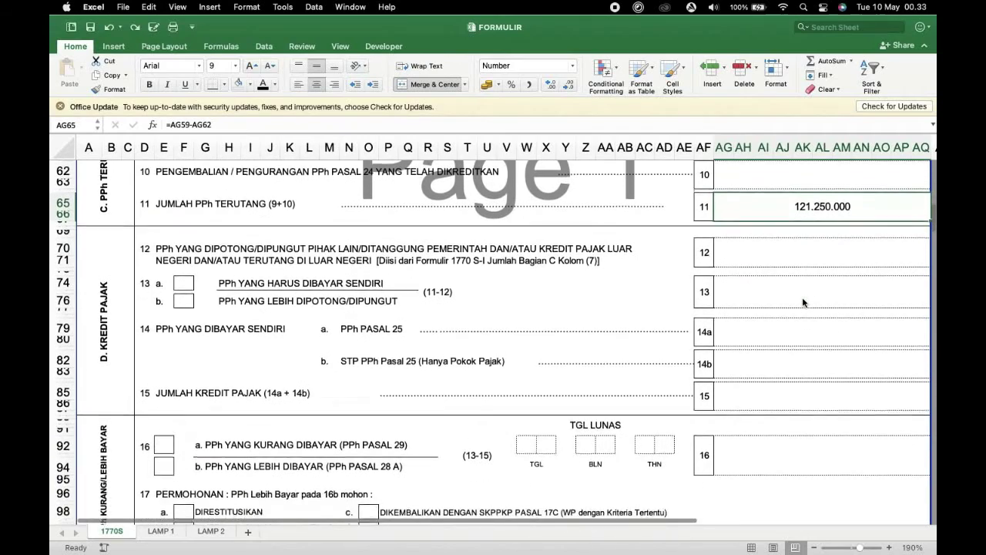
{"action": "left_click", "coordinate": [834, 229]}
{"action": "key", "text": "super+z"}
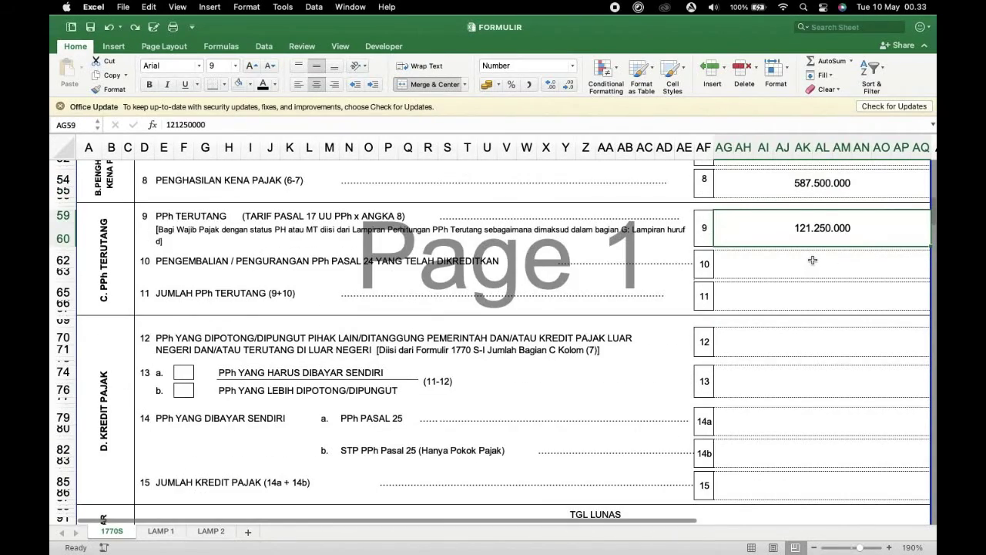
{"action": "left_click", "coordinate": [803, 298]}
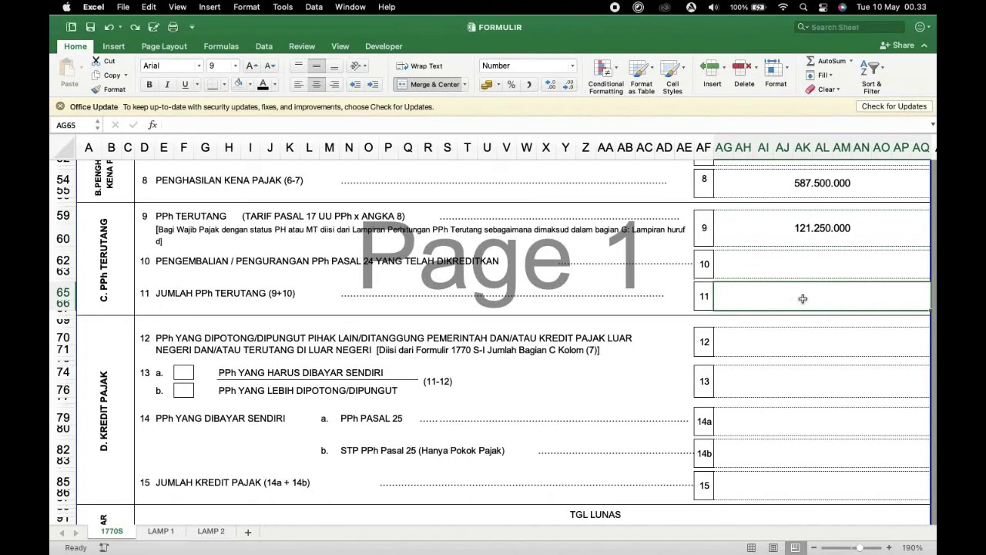
{"action": "key", "text": "super+y"}
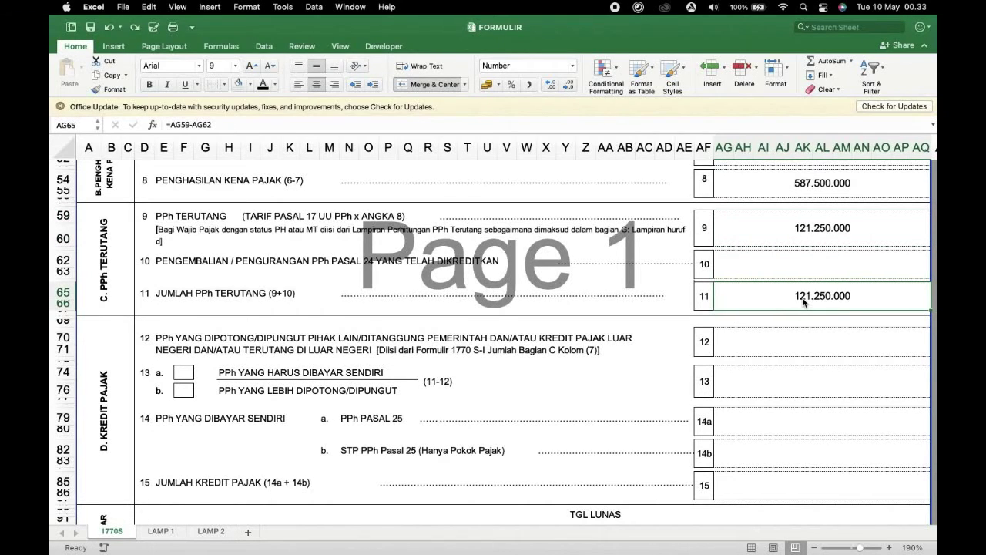
{"action": "scroll", "coordinate": [803, 302], "scroll_direction": "down", "scroll_amount": 5}
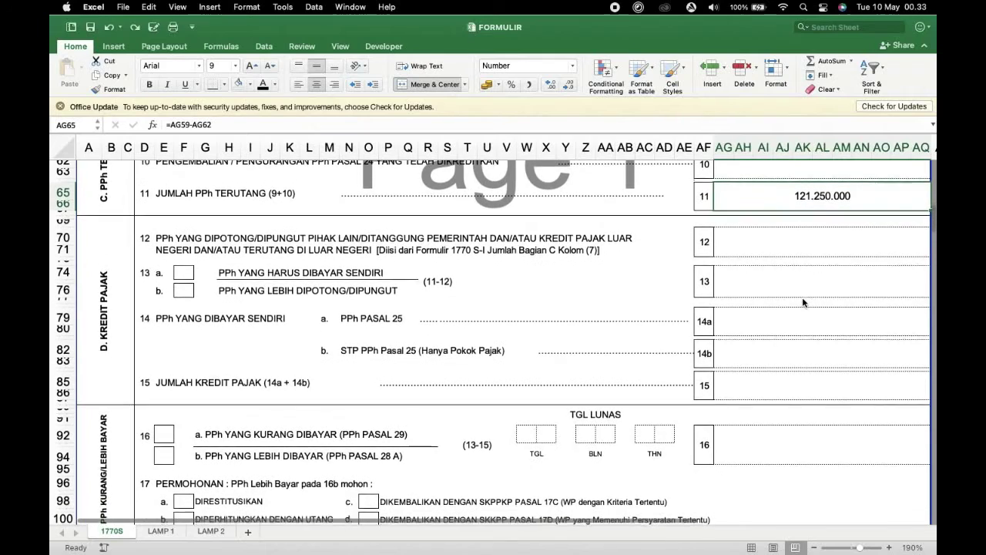
- Enter 121.250.000 in box 12 (AG70), matching the tax owed in box 11
{"action": "scroll", "coordinate": [803, 302], "scroll_direction": "down", "scroll_amount": 1}
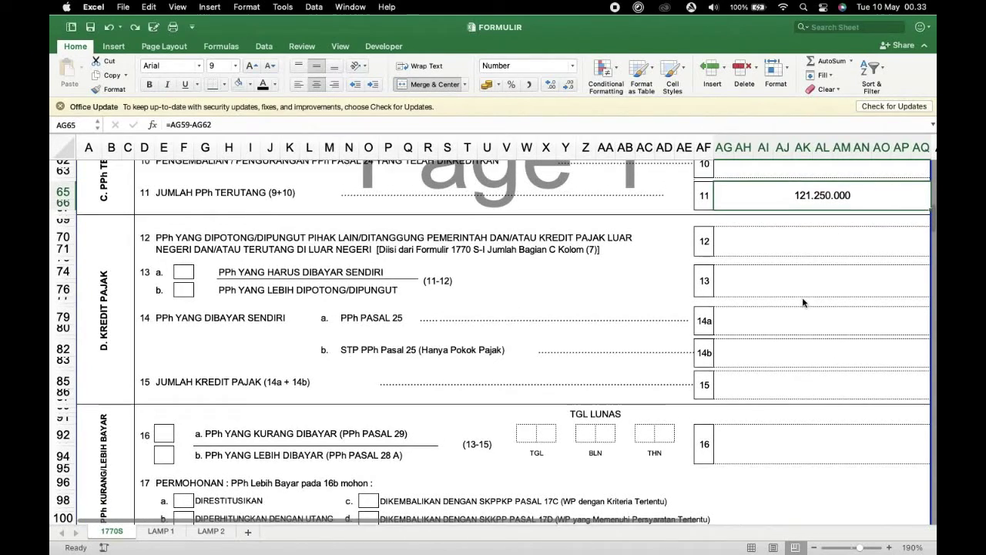
{"action": "scroll", "coordinate": [803, 302], "scroll_direction": "down", "scroll_amount": 1}
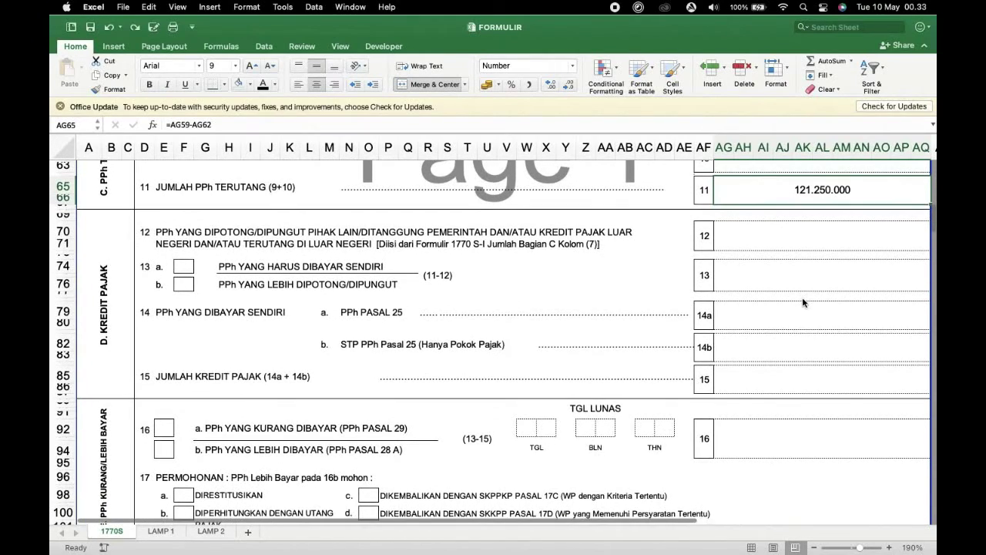
{"action": "scroll", "coordinate": [802, 302], "scroll_direction": "down", "scroll_amount": 1}
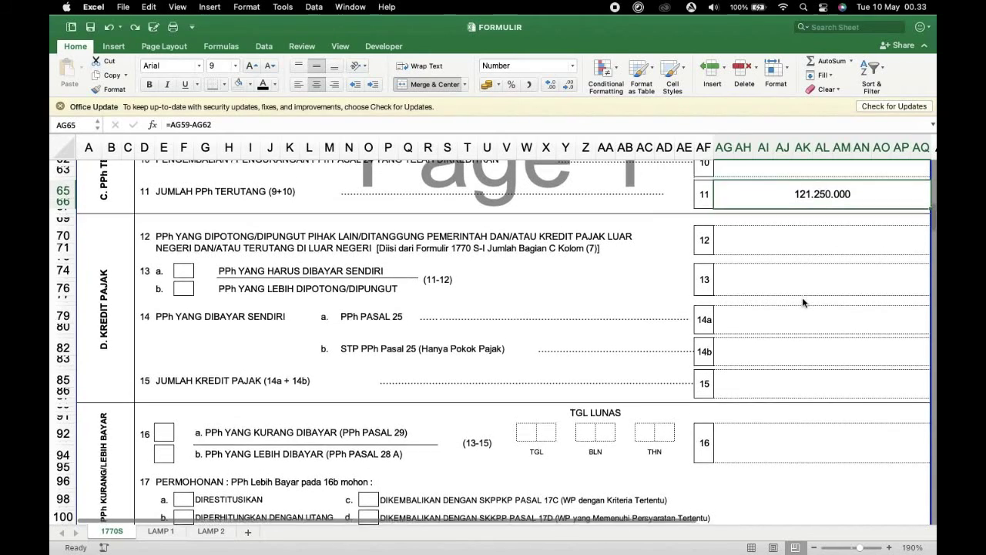
{"action": "scroll", "coordinate": [802, 297], "scroll_direction": "down", "scroll_amount": 1}
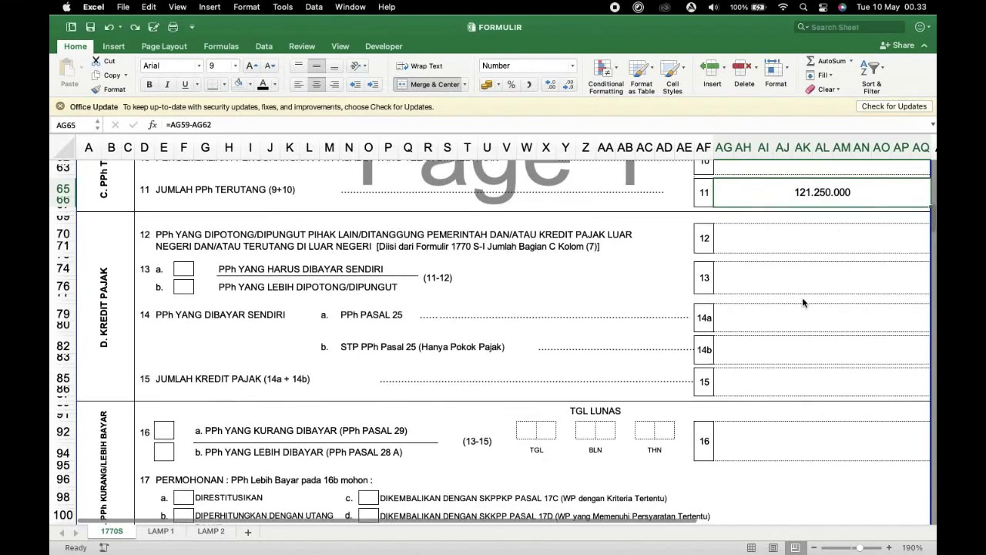
{"action": "scroll", "coordinate": [803, 302], "scroll_direction": "down", "scroll_amount": 1}
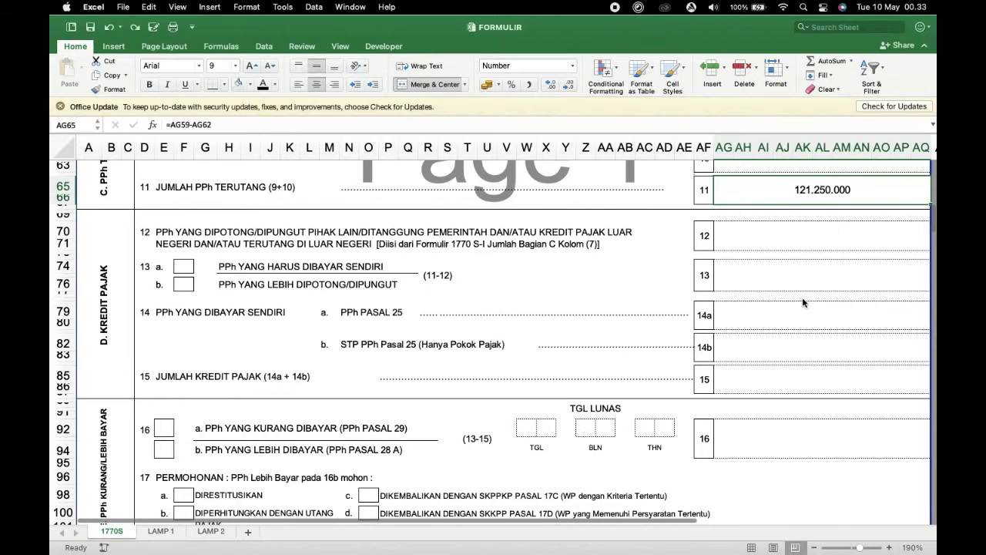
{"action": "left_click", "coordinate": [834, 228]}
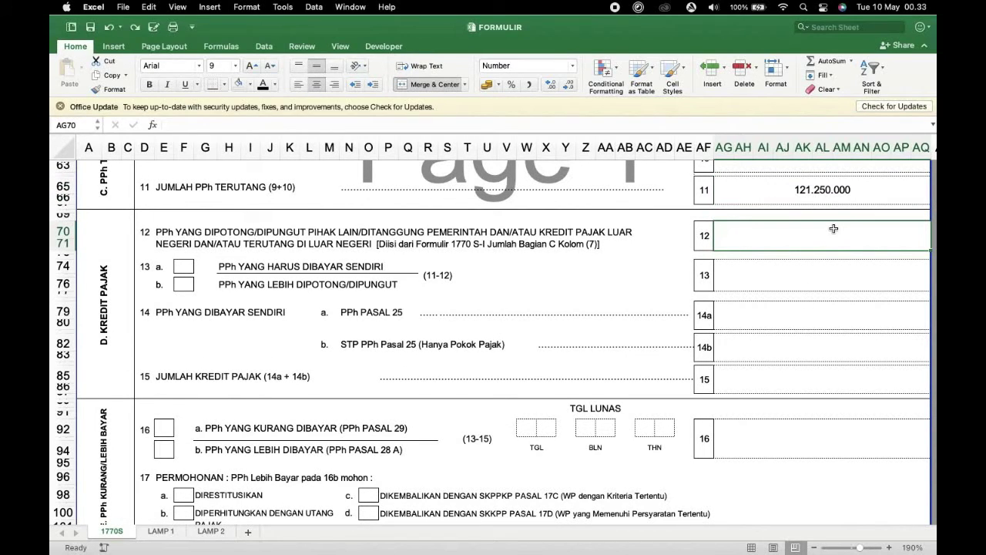
{"action": "type", "text": "121250000"}
{"action": "scroll", "coordinate": [834, 232], "scroll_direction": "down", "scroll_amount": 2}
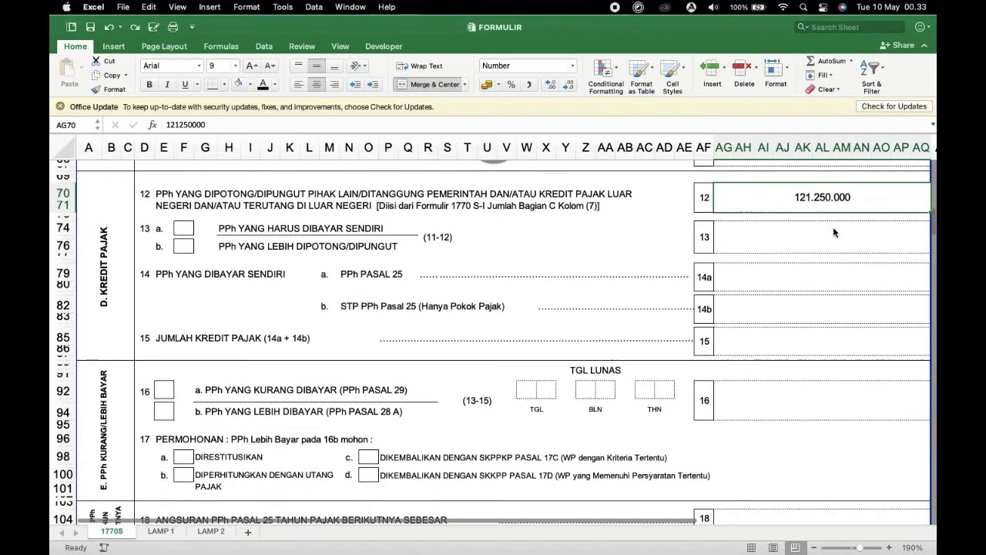
{"action": "scroll", "coordinate": [834, 228], "scroll_direction": "up", "scroll_amount": 2}
{"action": "key", "text": "super+z"}
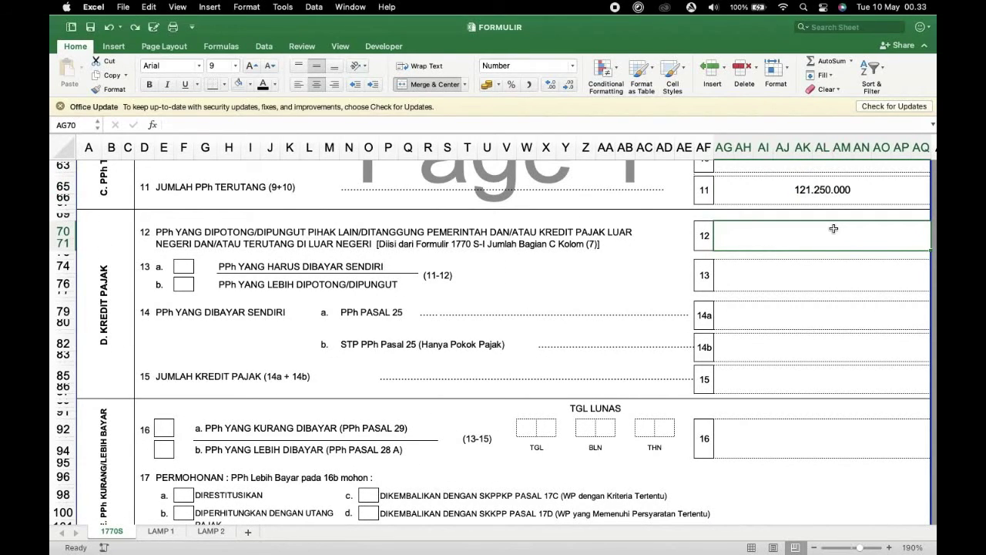
{"action": "type", "text": "121.250.000"}
{"action": "scroll", "coordinate": [835, 232], "scroll_direction": "down", "scroll_amount": 2}
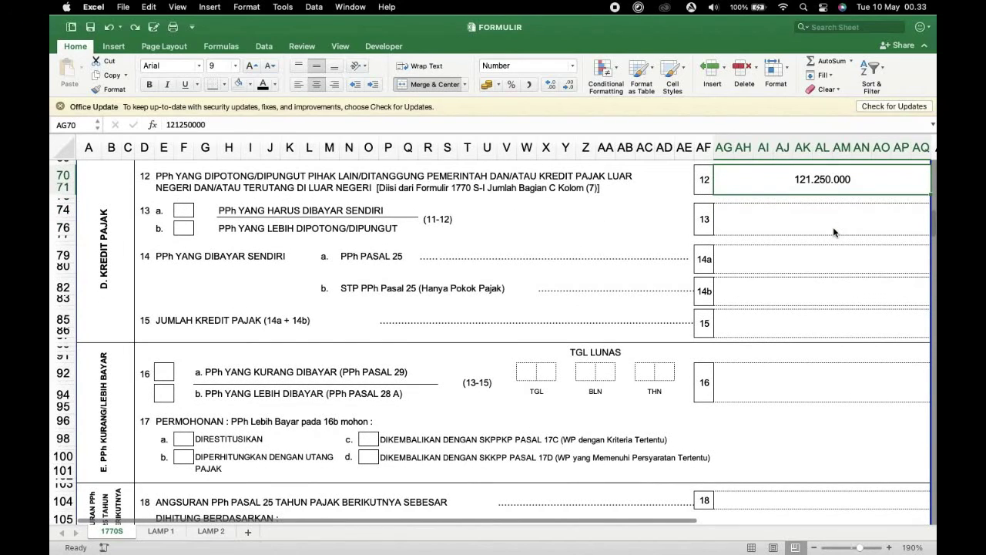
{"action": "scroll", "coordinate": [835, 232], "scroll_direction": "down", "scroll_amount": 1}
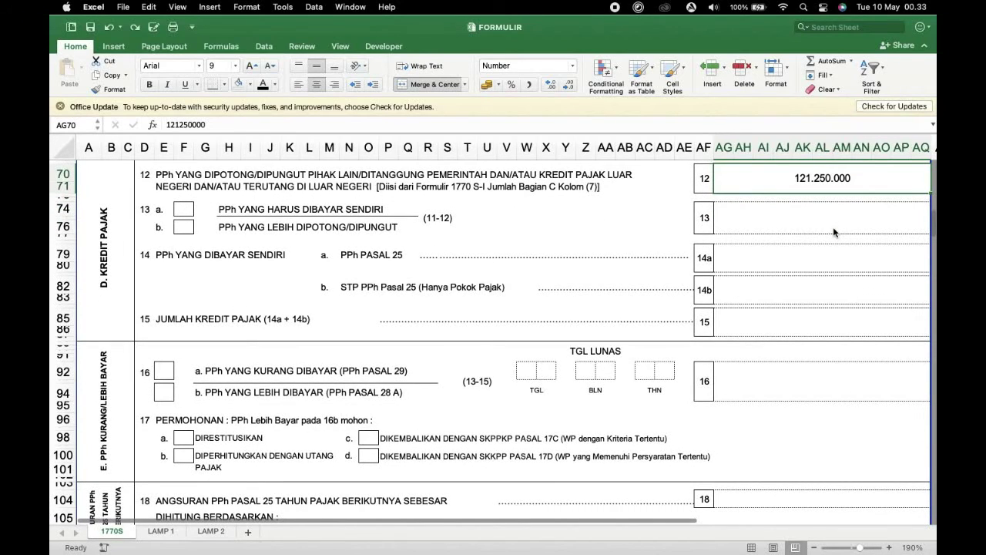
{"action": "scroll", "coordinate": [835, 232], "scroll_direction": "down", "scroll_amount": 1}
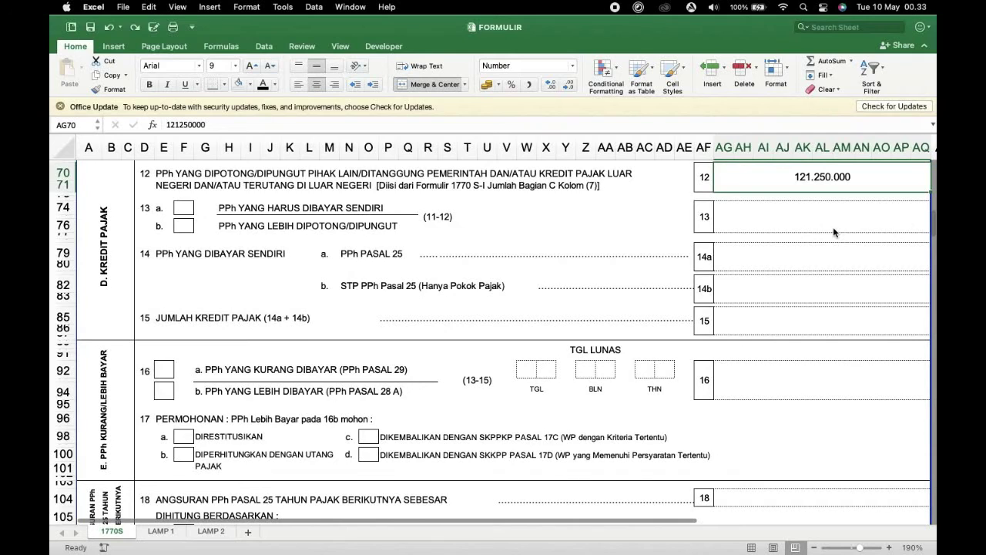
{"action": "scroll", "coordinate": [834, 232], "scroll_direction": "down", "scroll_amount": 1}
{"action": "scroll", "coordinate": [833, 232], "scroll_direction": "up", "scroll_amount": 1}
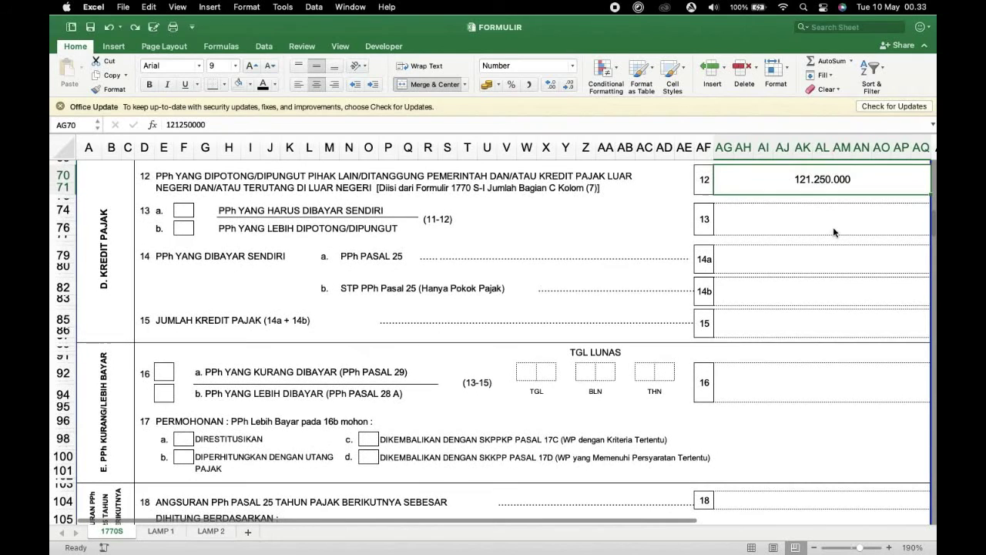
{"action": "scroll", "coordinate": [833, 231], "scroll_direction": "down", "scroll_amount": 1}
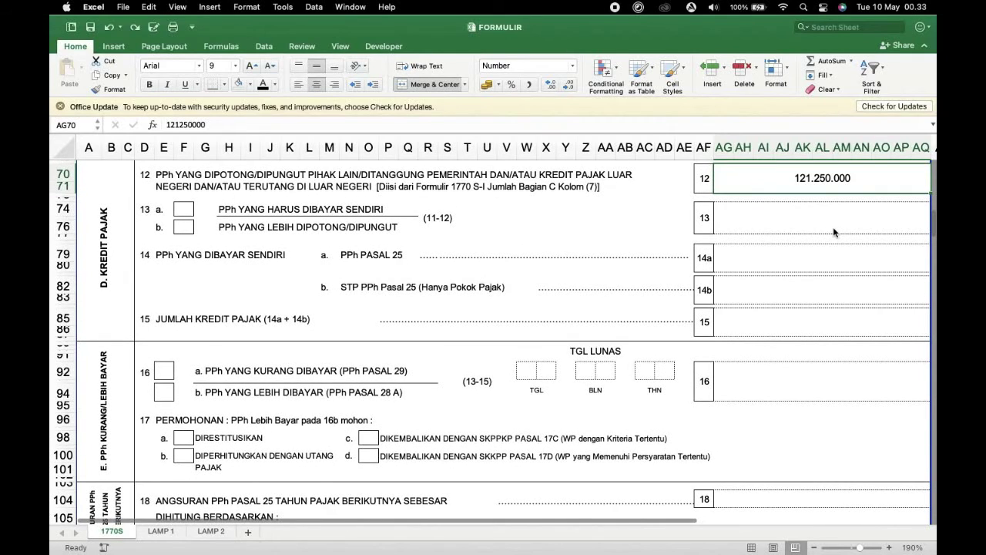
{"action": "scroll", "coordinate": [834, 232], "scroll_direction": "down", "scroll_amount": 1}
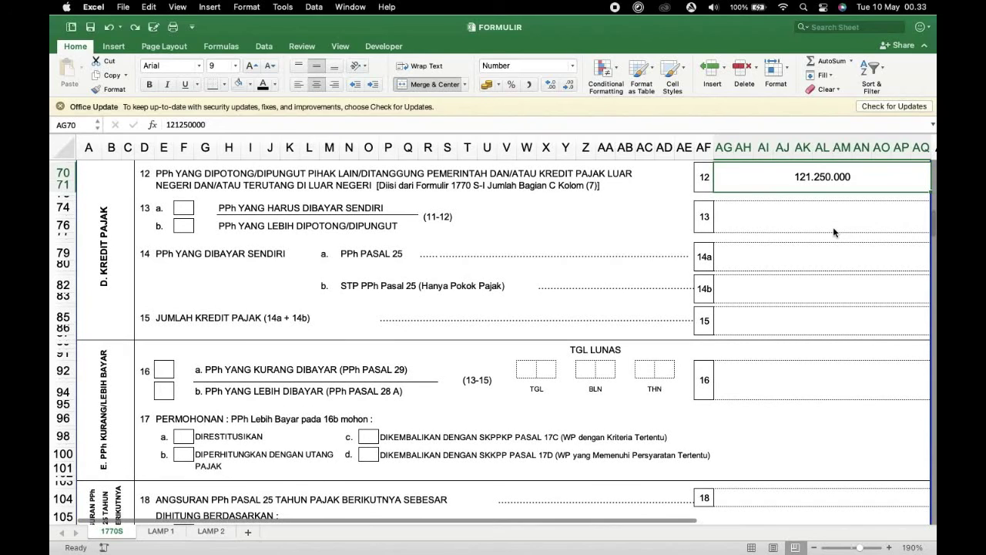
{"action": "scroll", "coordinate": [833, 231], "scroll_direction": "down", "scroll_amount": 1}
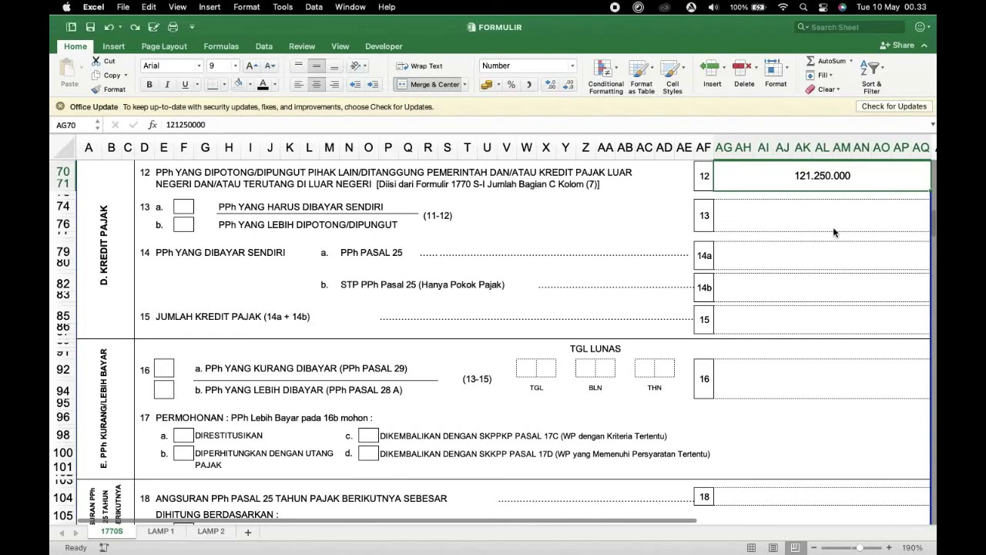
{"action": "scroll", "coordinate": [833, 232], "scroll_direction": "up", "scroll_amount": 1}
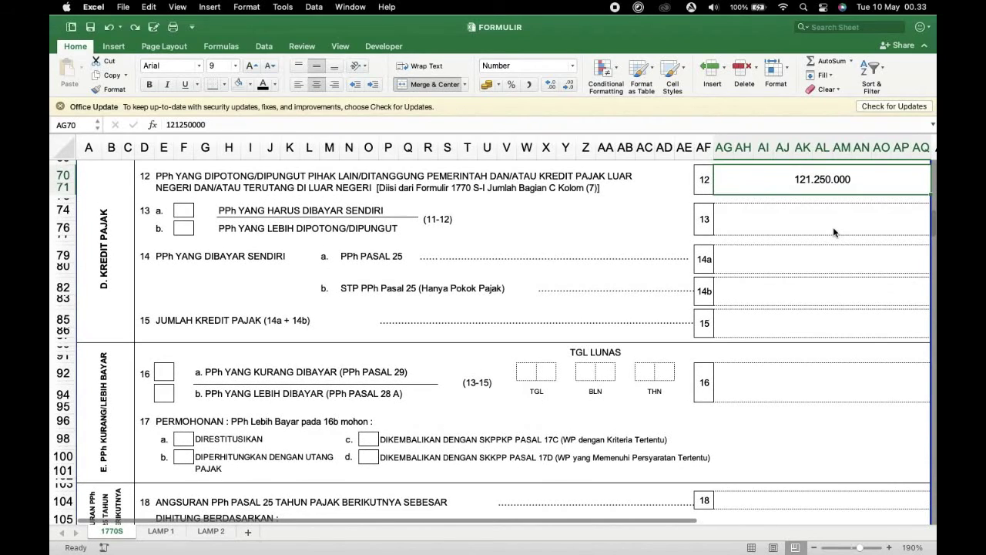
{"action": "scroll", "coordinate": [833, 232], "scroll_direction": "down", "scroll_amount": 1}
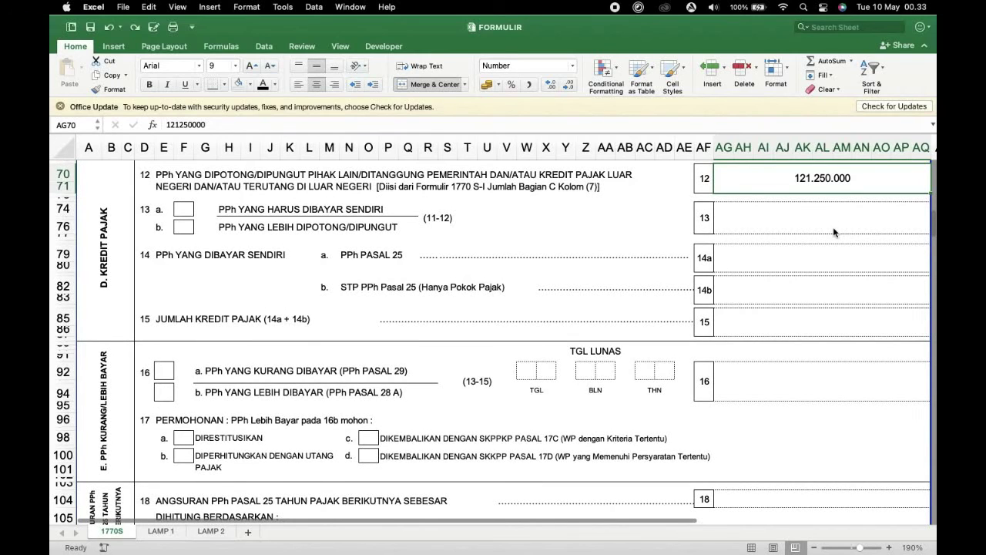
{"action": "scroll", "coordinate": [834, 232], "scroll_direction": "down", "scroll_amount": 1}
{"action": "scroll", "coordinate": [832, 231], "scroll_direction": "down", "scroll_amount": 1}
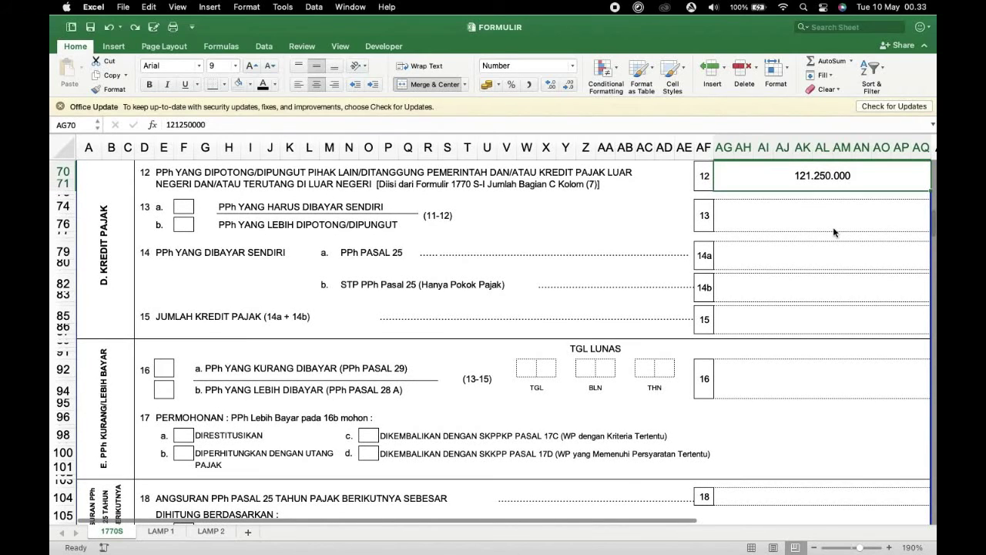
{"action": "scroll", "coordinate": [833, 232], "scroll_direction": "down", "scroll_amount": 2}
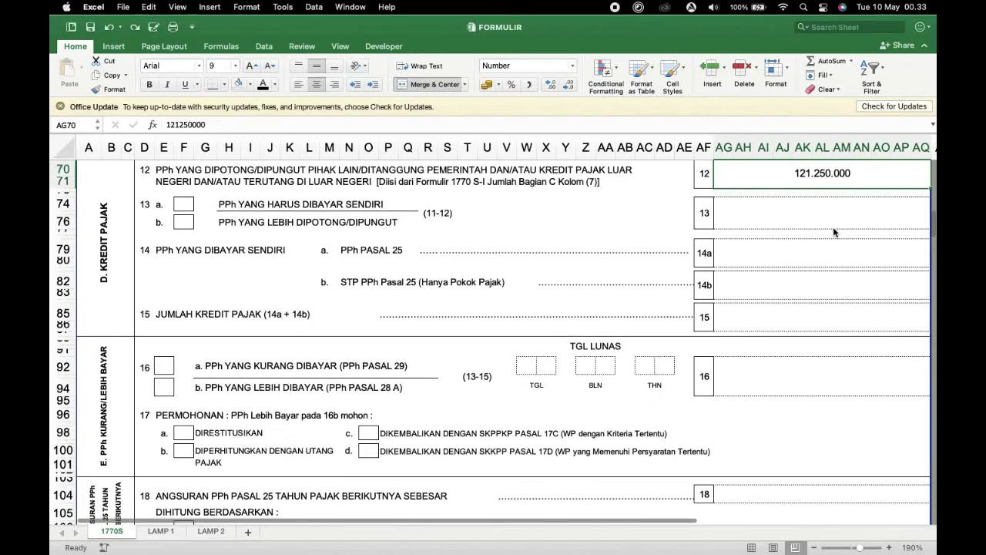
{"action": "scroll", "coordinate": [834, 232], "scroll_direction": "down", "scroll_amount": 3}
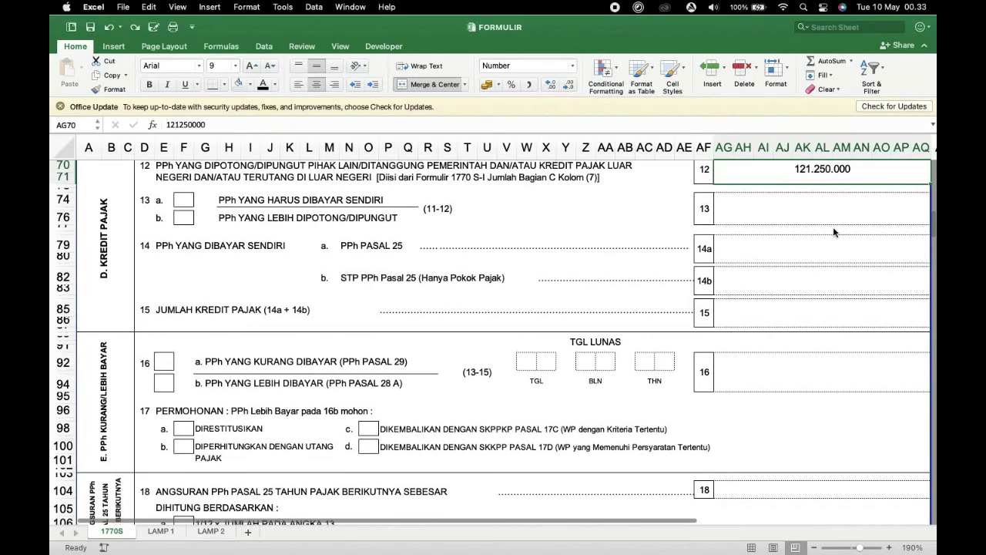
{"action": "scroll", "coordinate": [833, 232], "scroll_direction": "down", "scroll_amount": 3}
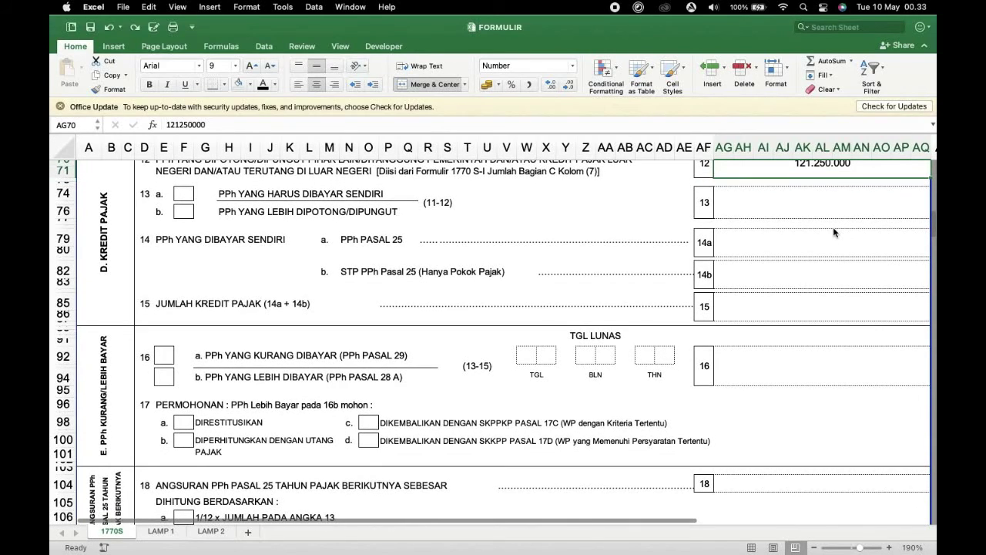
{"action": "scroll", "coordinate": [833, 229], "scroll_direction": "down", "scroll_amount": 3}
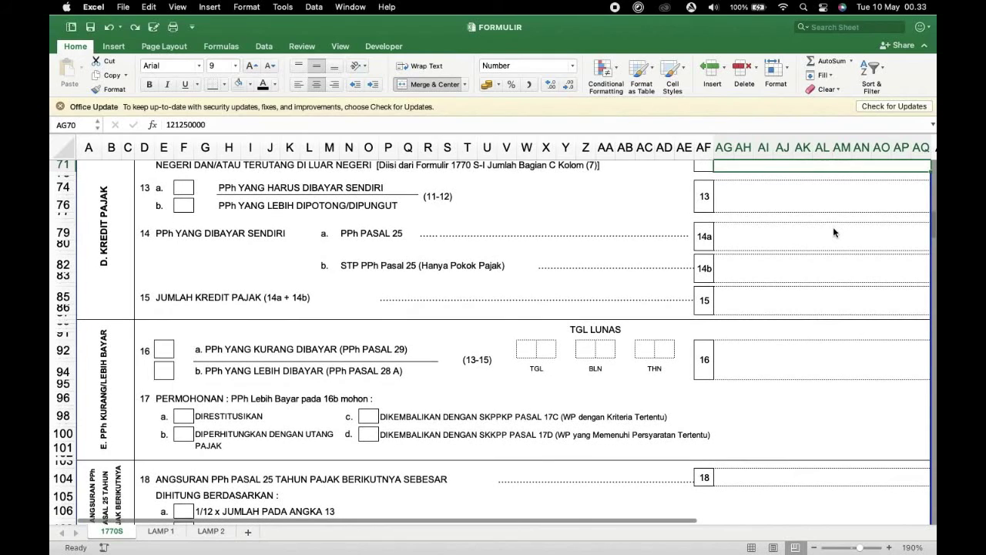
{"action": "scroll", "coordinate": [833, 232], "scroll_direction": "down", "scroll_amount": 3}
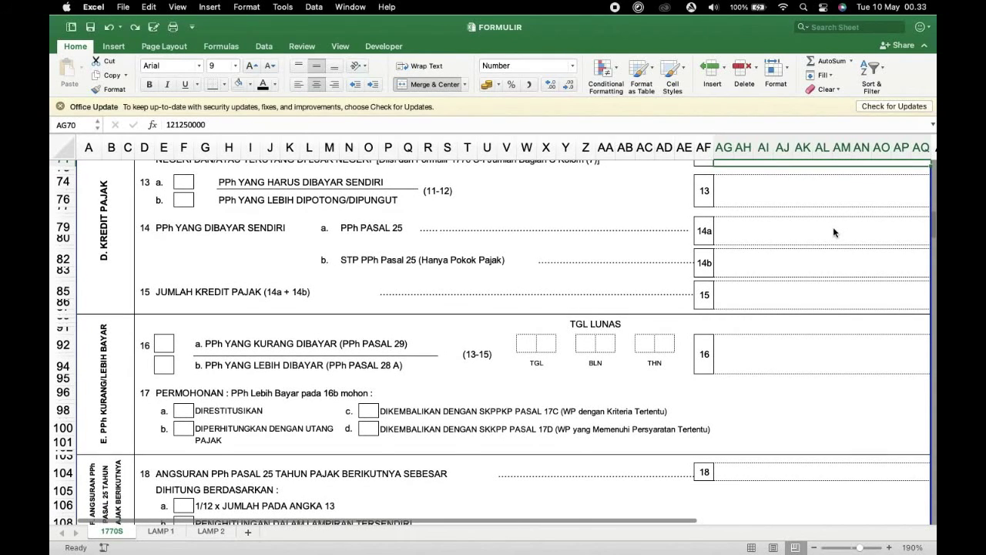
{"action": "scroll", "coordinate": [833, 232], "scroll_direction": "down", "scroll_amount": 3}
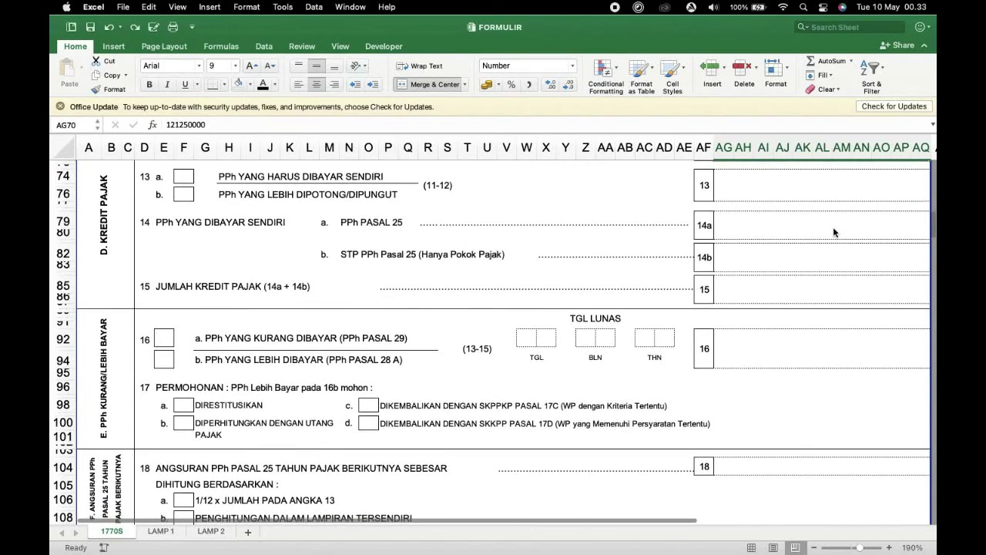
{"action": "scroll", "coordinate": [833, 231], "scroll_direction": "down", "scroll_amount": 3}
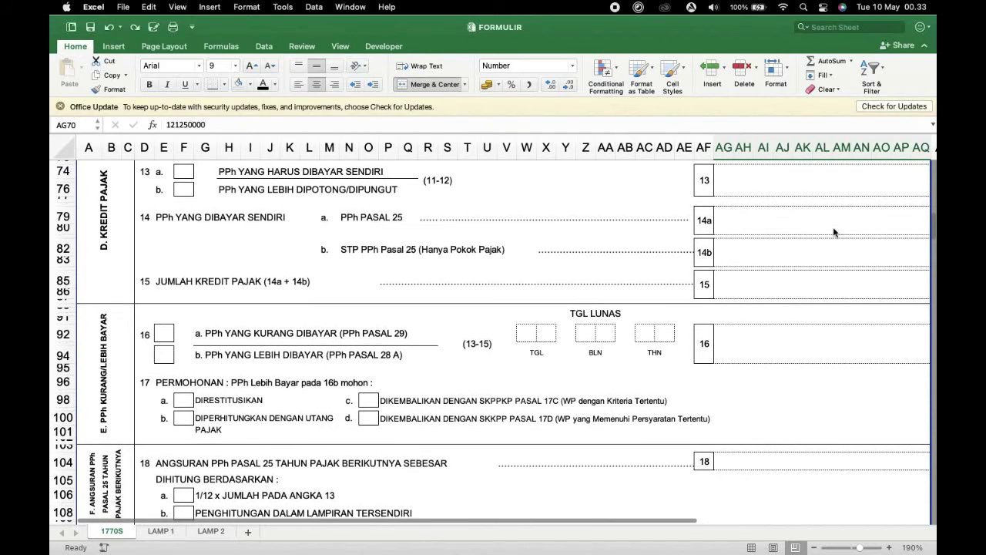
{"action": "scroll", "coordinate": [833, 231], "scroll_direction": "down", "scroll_amount": 3}
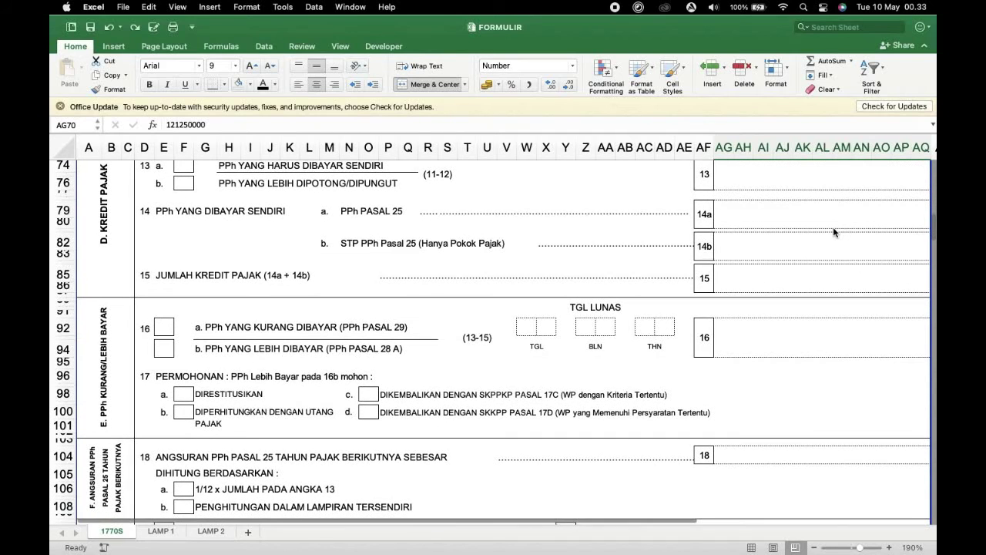
{"action": "scroll", "coordinate": [833, 232], "scroll_direction": "down", "scroll_amount": 3}
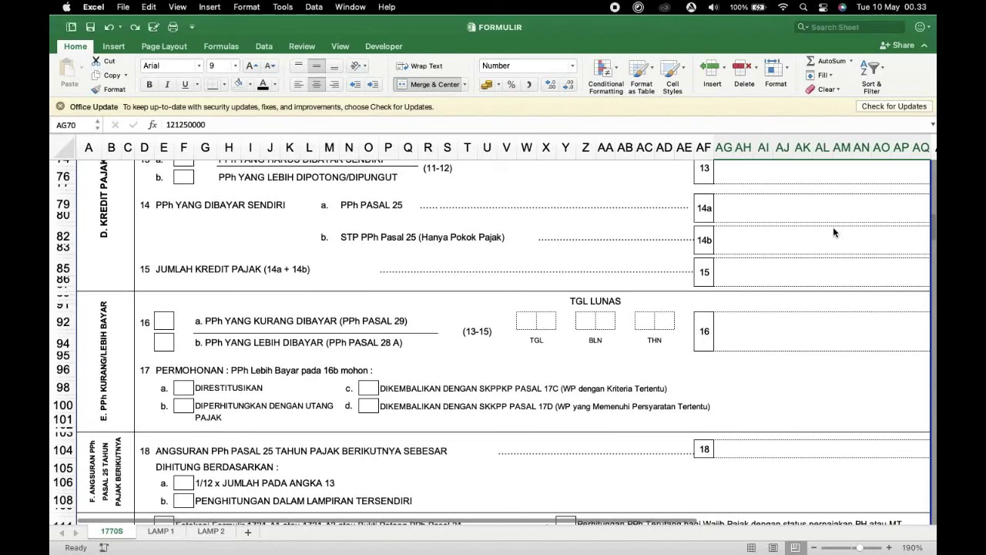
{"action": "scroll", "coordinate": [833, 232], "scroll_direction": "down", "scroll_amount": 2}
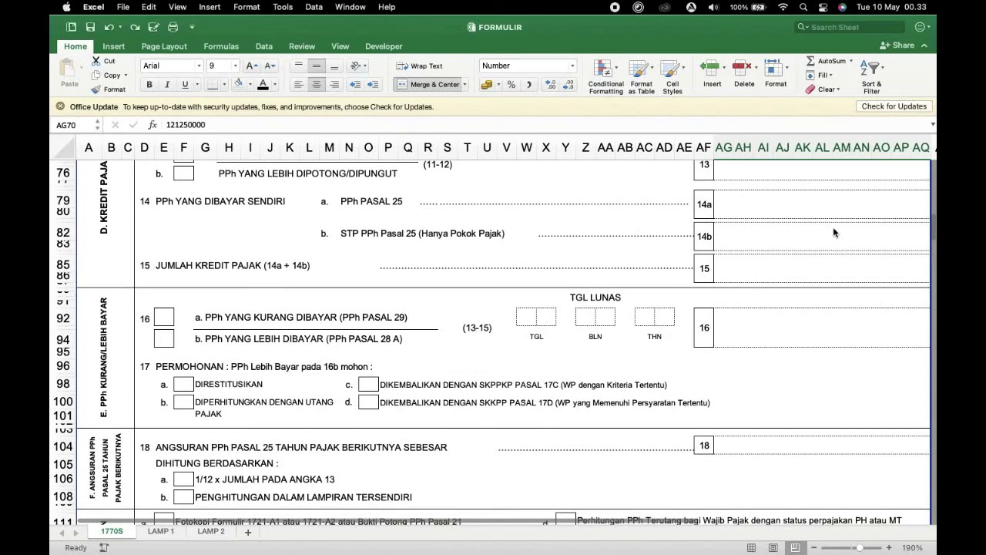
{"action": "scroll", "coordinate": [833, 232], "scroll_direction": "down", "scroll_amount": 2}
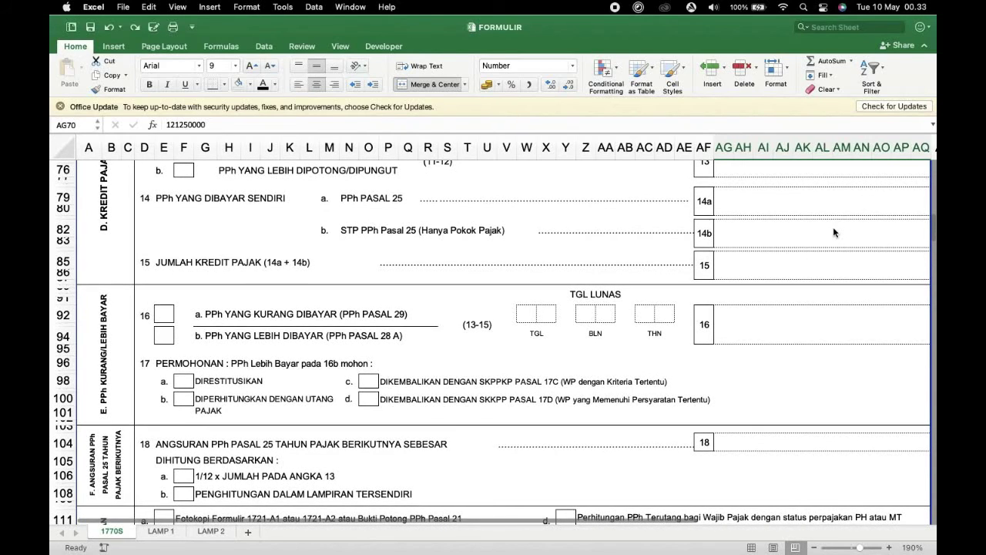
{"action": "scroll", "coordinate": [833, 232], "scroll_direction": "down", "scroll_amount": 3}
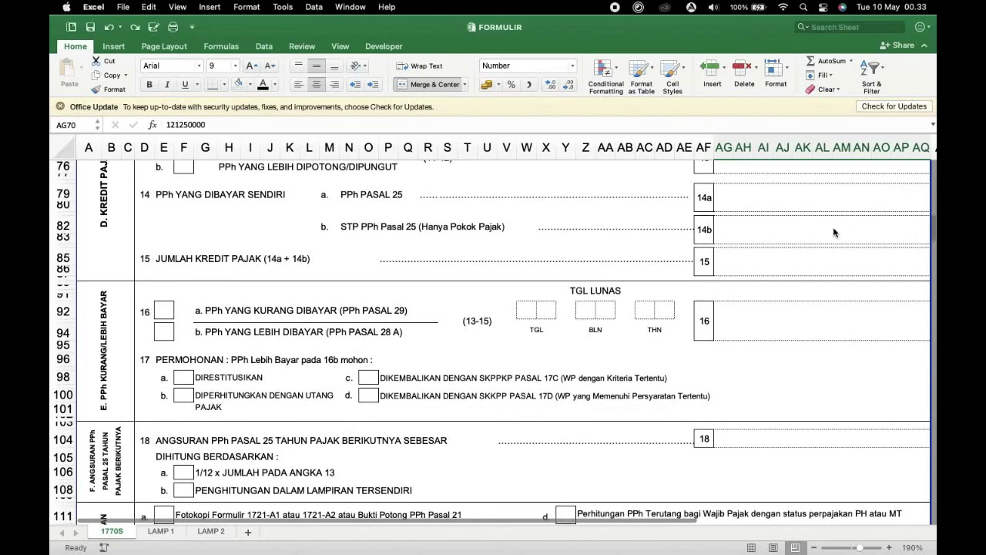
{"action": "scroll", "coordinate": [832, 232], "scroll_direction": "down", "scroll_amount": 2}
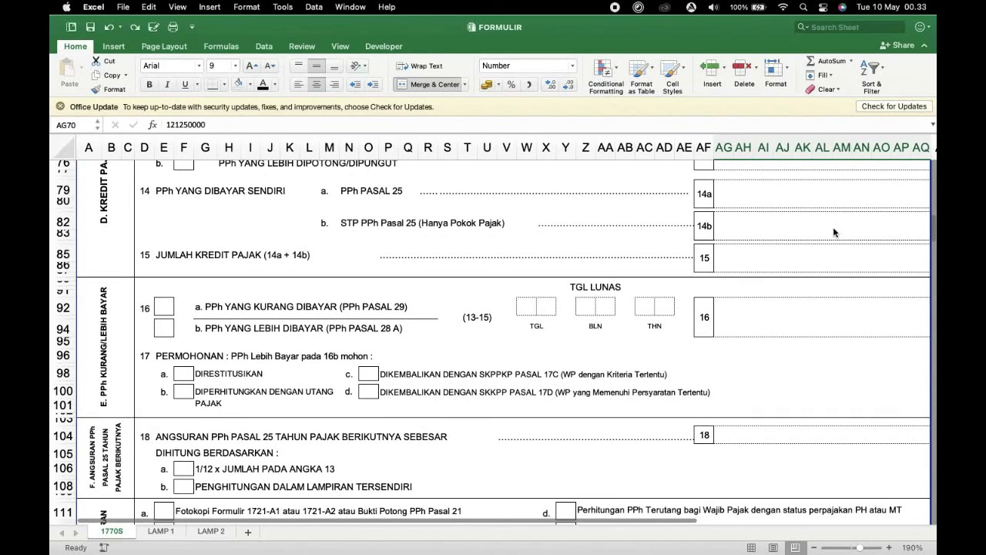
{"action": "scroll", "coordinate": [833, 231], "scroll_direction": "down", "scroll_amount": 2}
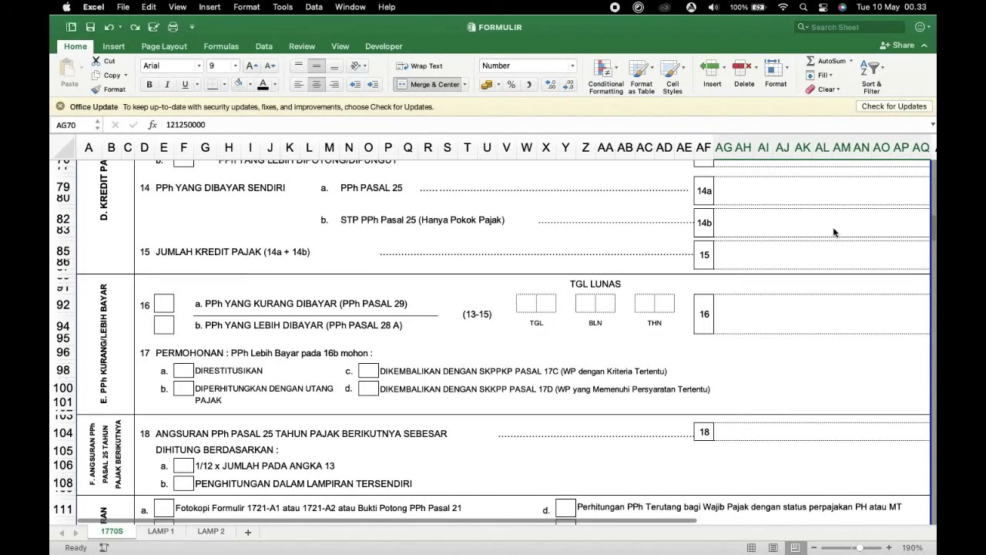
{"action": "scroll", "coordinate": [834, 232], "scroll_direction": "down", "scroll_amount": 2}
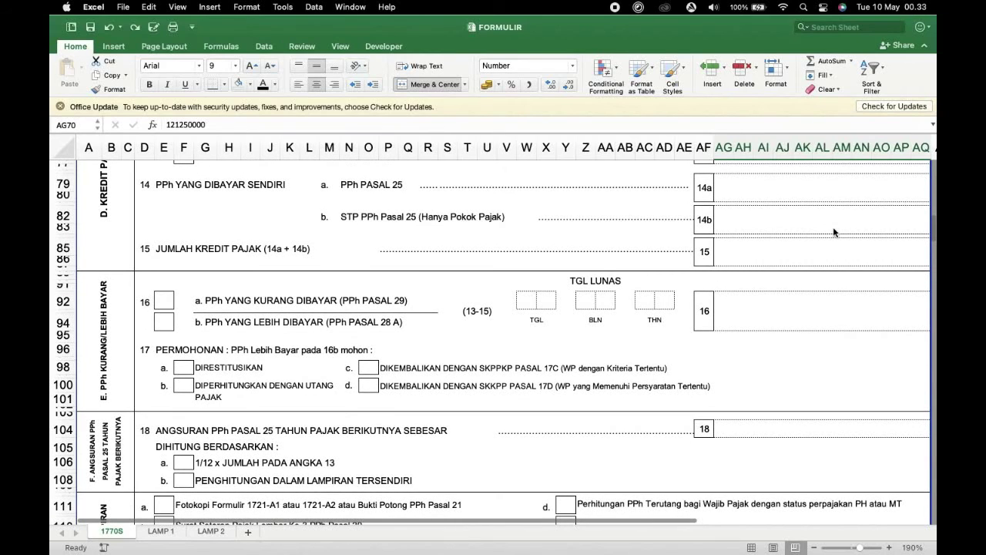
{"action": "scroll", "coordinate": [834, 232], "scroll_direction": "down", "scroll_amount": 2}
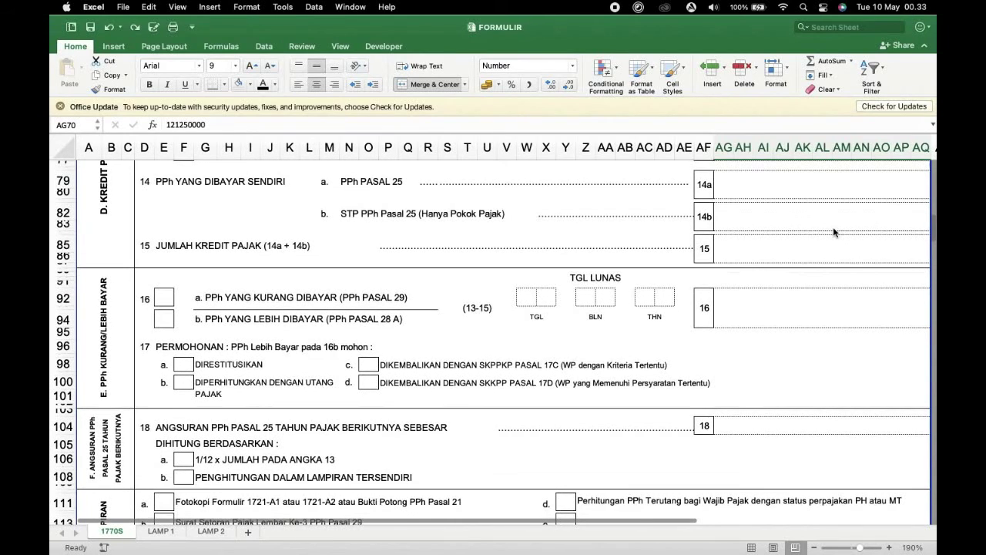
{"action": "scroll", "coordinate": [834, 232], "scroll_direction": "down", "scroll_amount": 2}
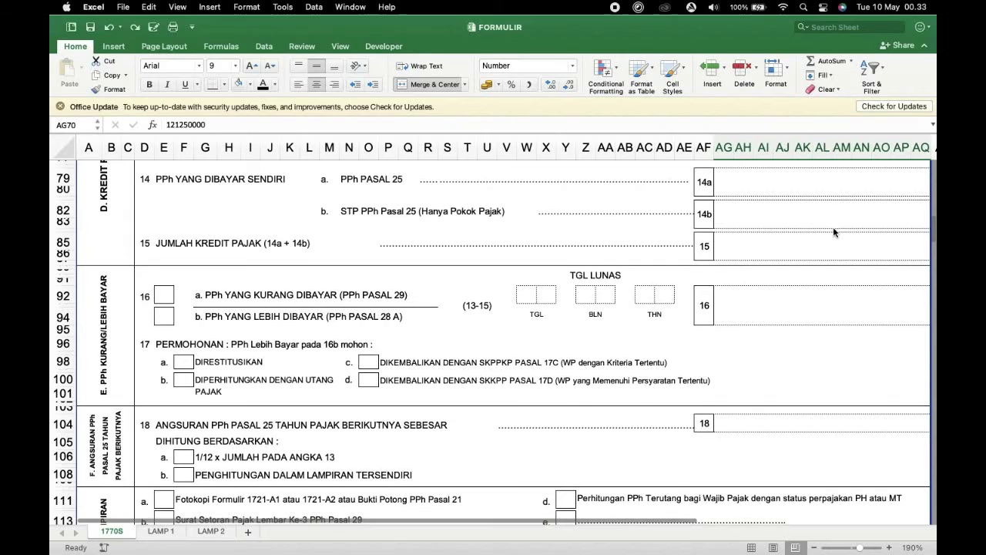
{"action": "scroll", "coordinate": [834, 232], "scroll_direction": "down", "scroll_amount": 2}
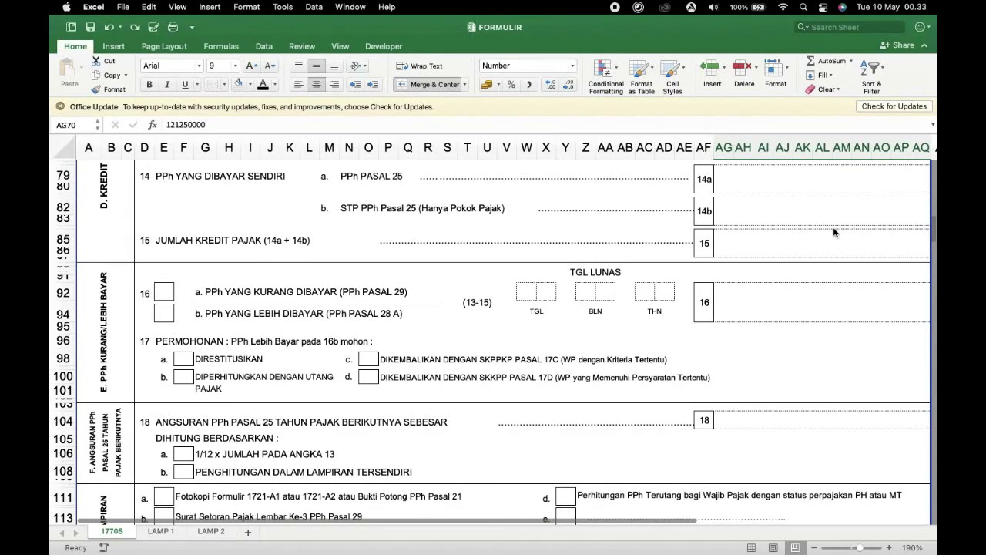
{"action": "scroll", "coordinate": [833, 232], "scroll_direction": "down", "scroll_amount": 2}
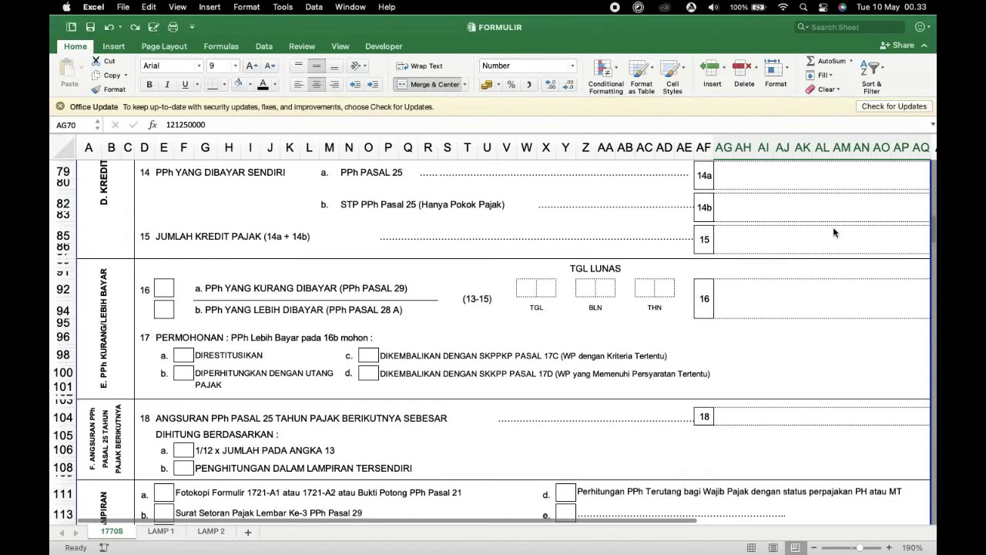
{"action": "scroll", "coordinate": [834, 232], "scroll_direction": "down", "scroll_amount": 1}
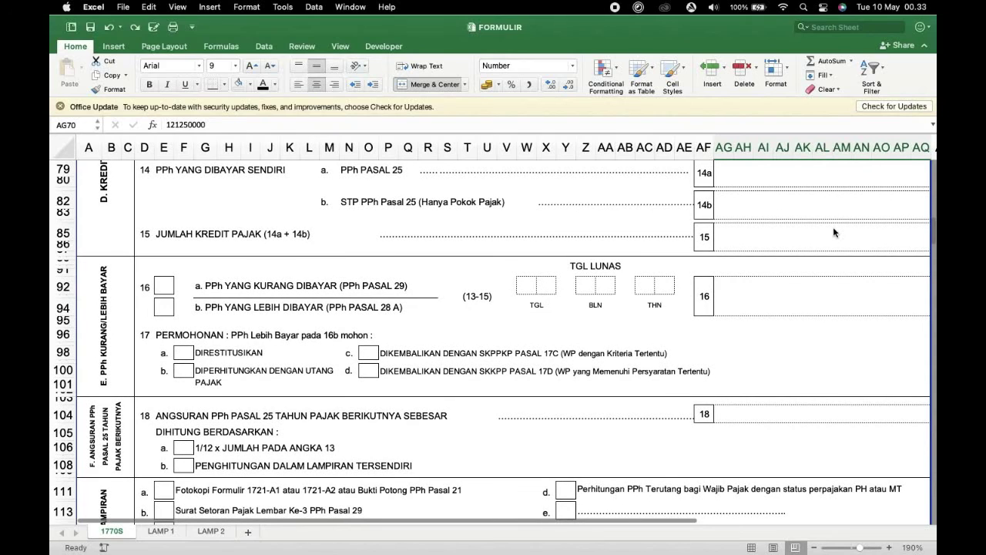
{"action": "scroll", "coordinate": [833, 232], "scroll_direction": "down", "scroll_amount": 1}
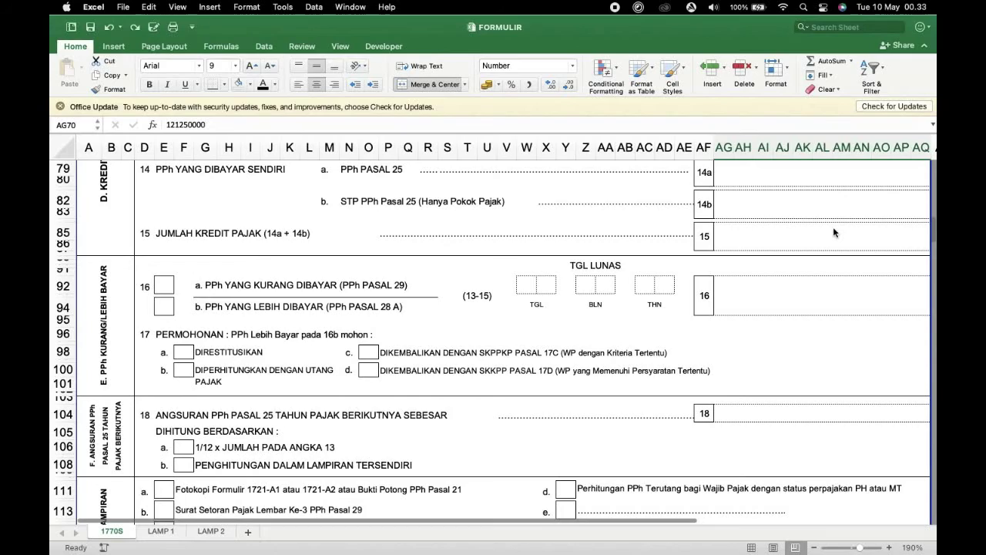
- Mark the Wajib Pajak box in the PERNYATAAN section with an X
{"action": "scroll", "coordinate": [834, 232], "scroll_direction": "down", "scroll_amount": 5}
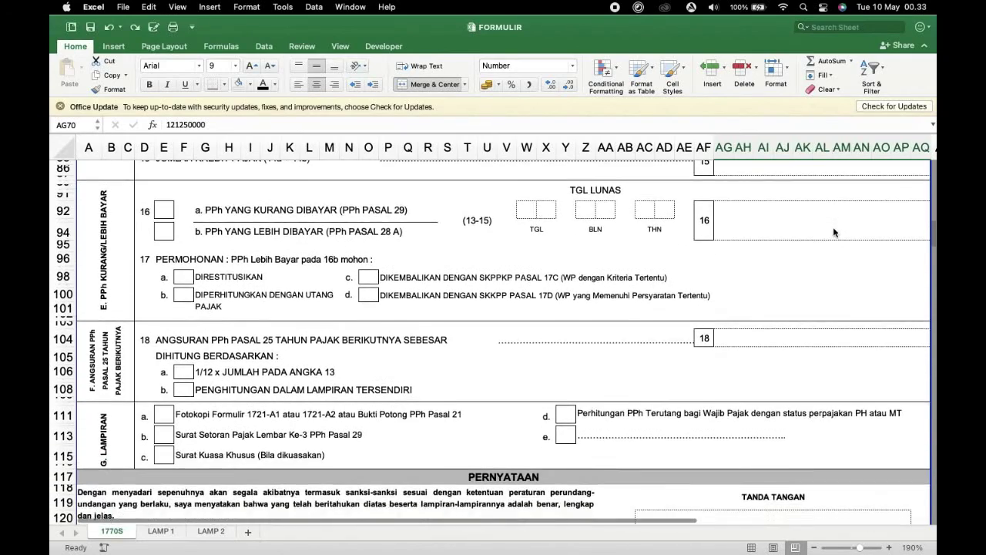
{"action": "scroll", "coordinate": [833, 227], "scroll_direction": "down", "scroll_amount": 5}
{"action": "left_click", "coordinate": [112, 409]}
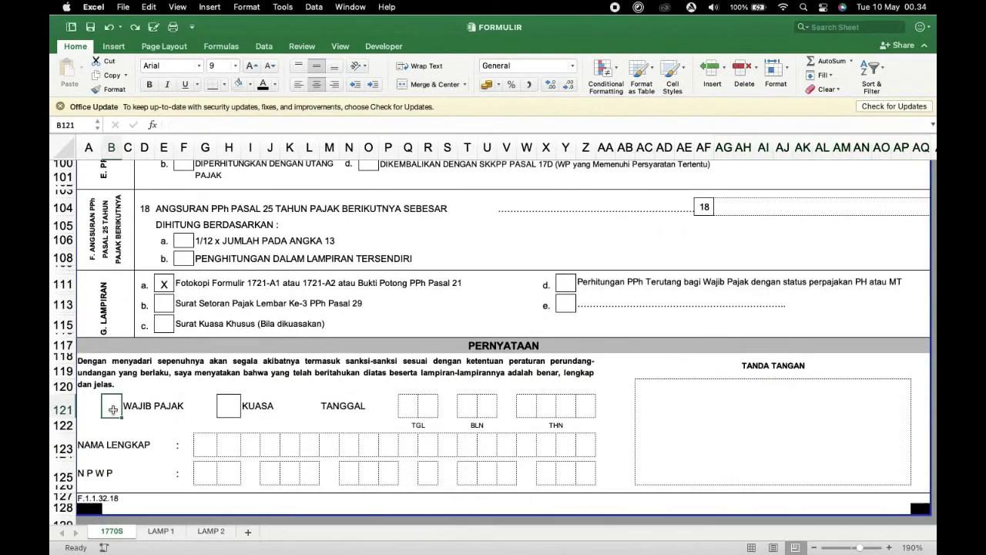
{"action": "type", "text": "X"}
{"action": "key", "text": "Tab"}
{"action": "key", "text": "Tab"}
- Fill the declaration date boxes with 31-03-2022
{"action": "type", "text": "3"}
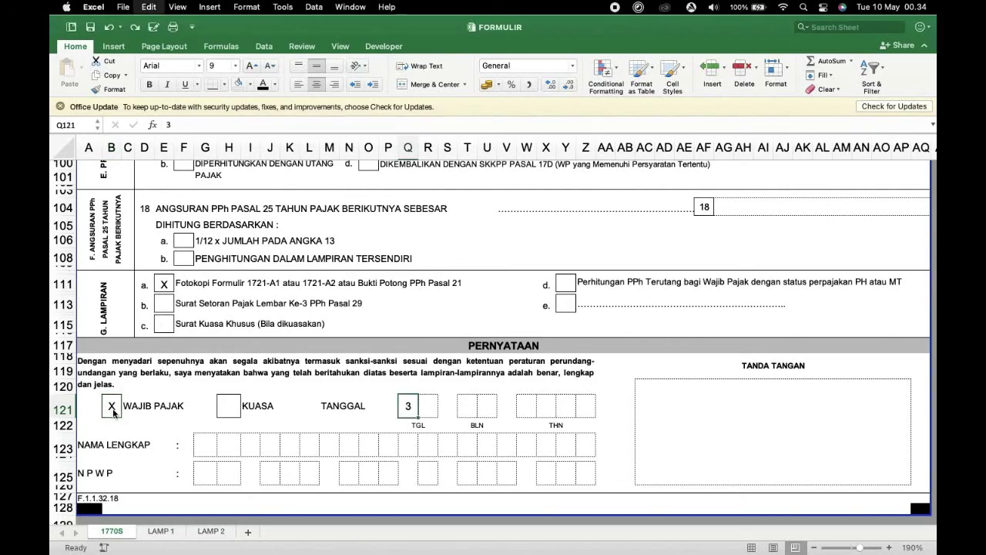
{"action": "key", "text": "Tab"}
{"action": "type", "text": "1"}
{"action": "key", "text": "Tab"}
{"action": "type", "text": "0"}
{"action": "key", "text": "Tab"}
{"action": "type", "text": "3"}
{"action": "key", "text": "Tab"}
{"action": "type", "text": "2"}
{"action": "key", "text": "Tab"}
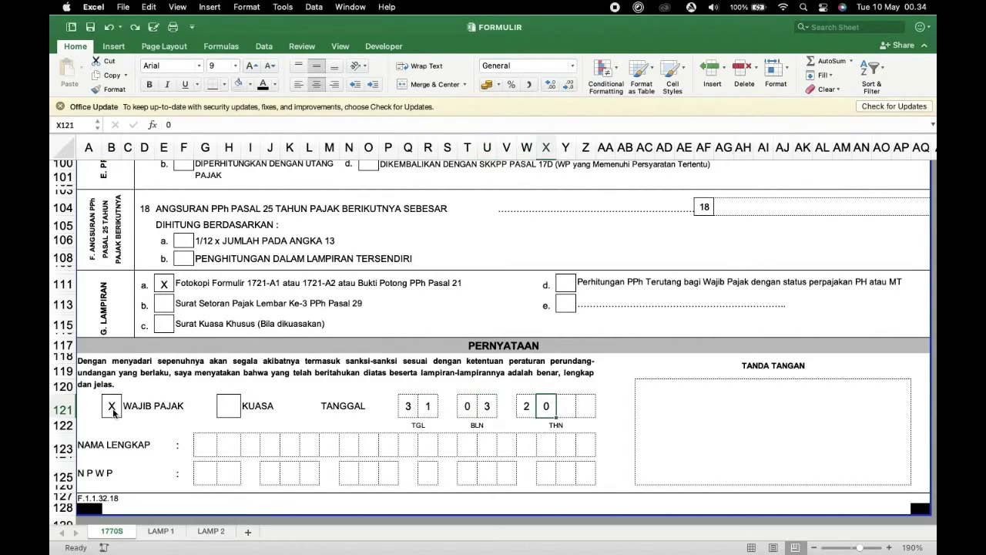
{"action": "type", "text": "0"}
{"action": "key", "text": "Tab"}
{"action": "type", "text": "2"}
- Type the taxpayer's full name letter by letter into the name boxes
{"action": "key", "text": "Tab"}
{"action": "type", "text": "2"}
{"action": "key", "text": "Tab"}
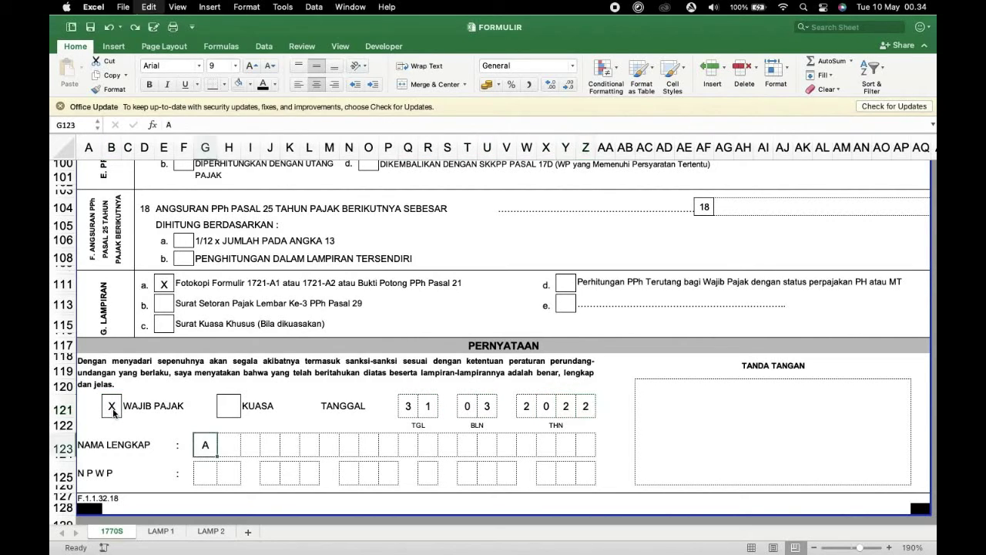
{"action": "key", "text": "Tab"}
{"action": "key", "text": "Tab"}
{"action": "key", "text": "Tab"}
{"action": "key", "text": "Tab"}
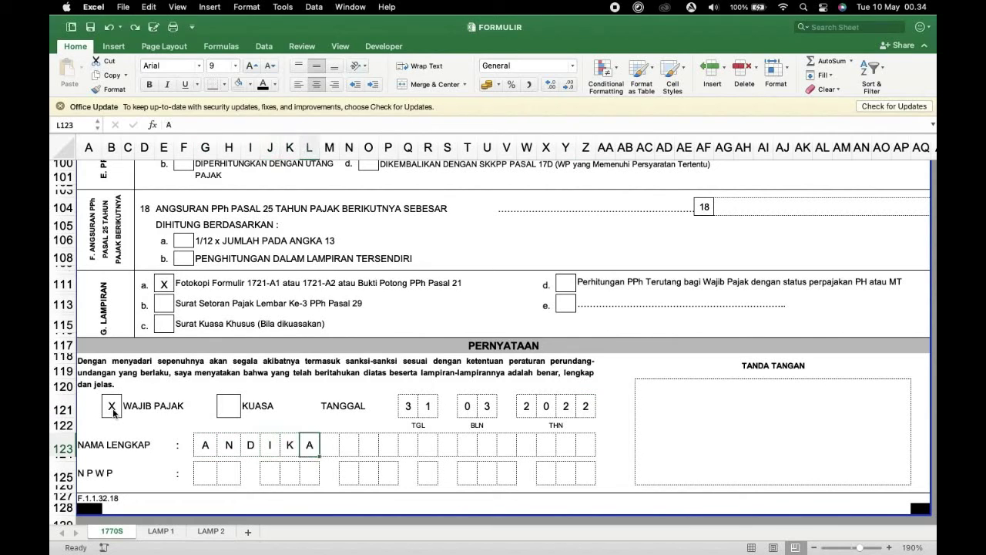
{"action": "key", "text": "Tab"}
{"action": "key", "text": "Tab"}
{"action": "key", "text": "Tab"}
{"action": "key", "text": "Tab"}
{"action": "key", "text": "Tab"}
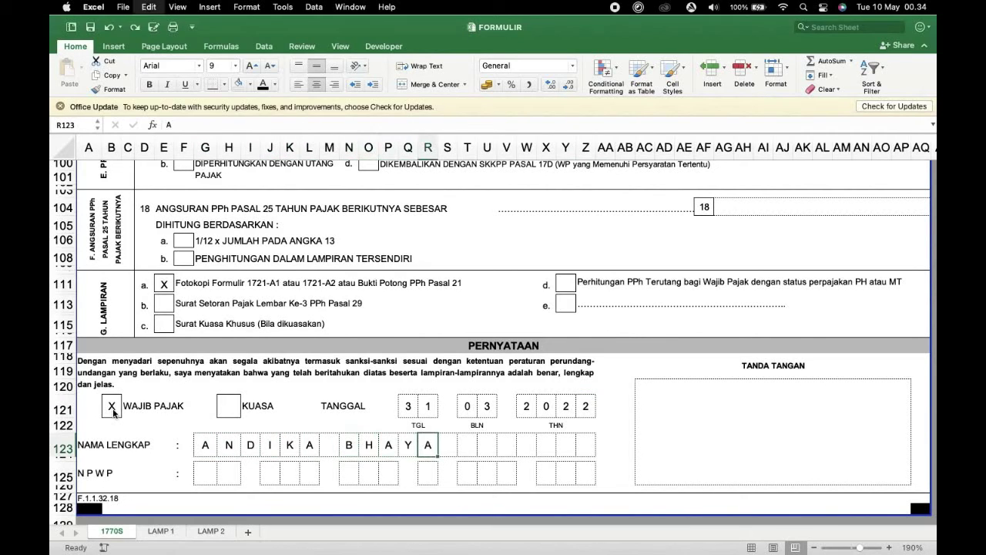
- Enter the taxpayer's NPWP digits into the NPWP boxes
{"action": "key", "text": "Tab"}
{"action": "type", "text": "A"}
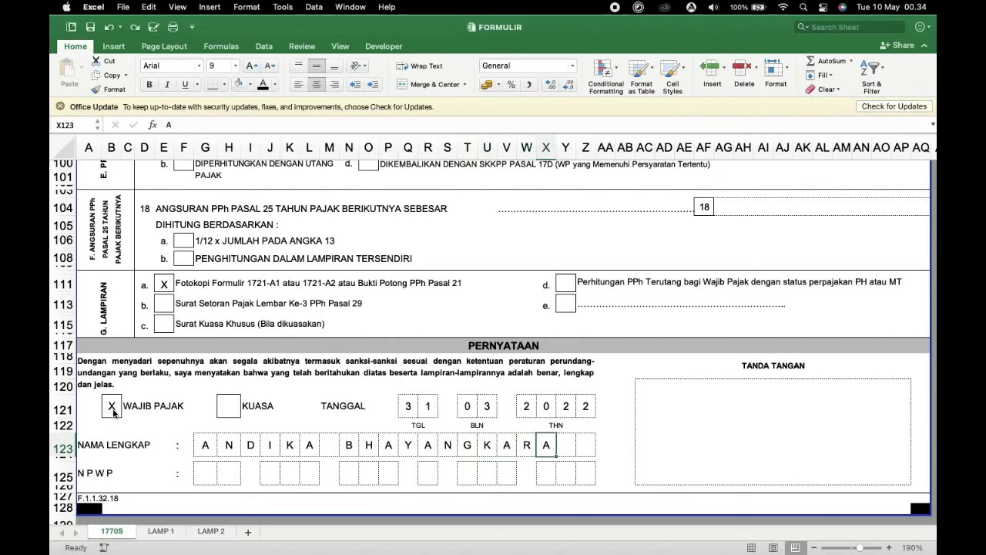
{"action": "key", "text": "Return"}
{"action": "key", "text": "Tab"}
{"action": "key", "text": "Tab"}
{"action": "key", "text": "Tab"}
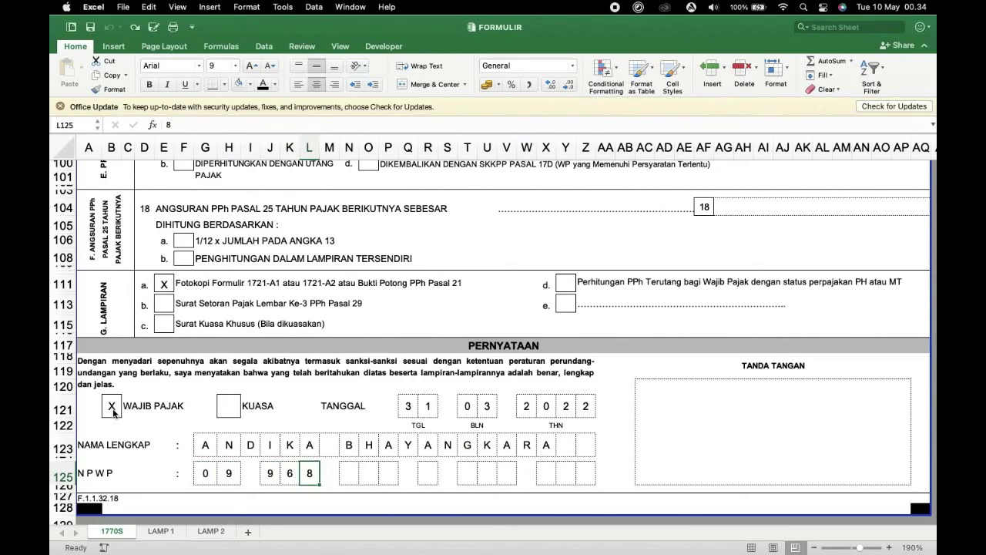
{"action": "key", "text": "Tab"}
{"action": "key", "text": "Tab"}
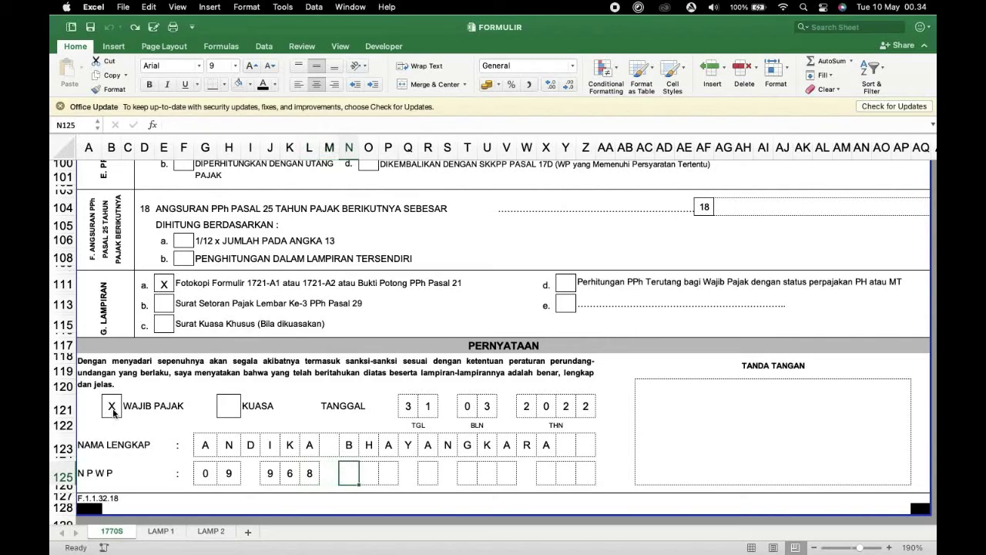
{"action": "key", "text": "Tab"}
{"action": "key", "text": "Tab"}
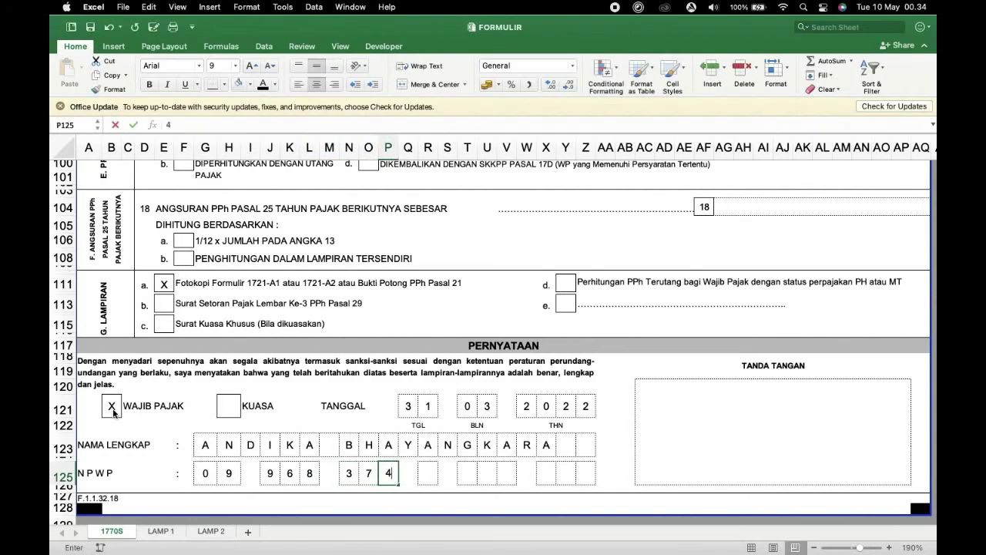
{"action": "key", "text": "Tab"}
{"action": "key", "text": "Tab"}
{"action": "key", "text": "Tab"}
{"action": "key", "text": "Tab"}
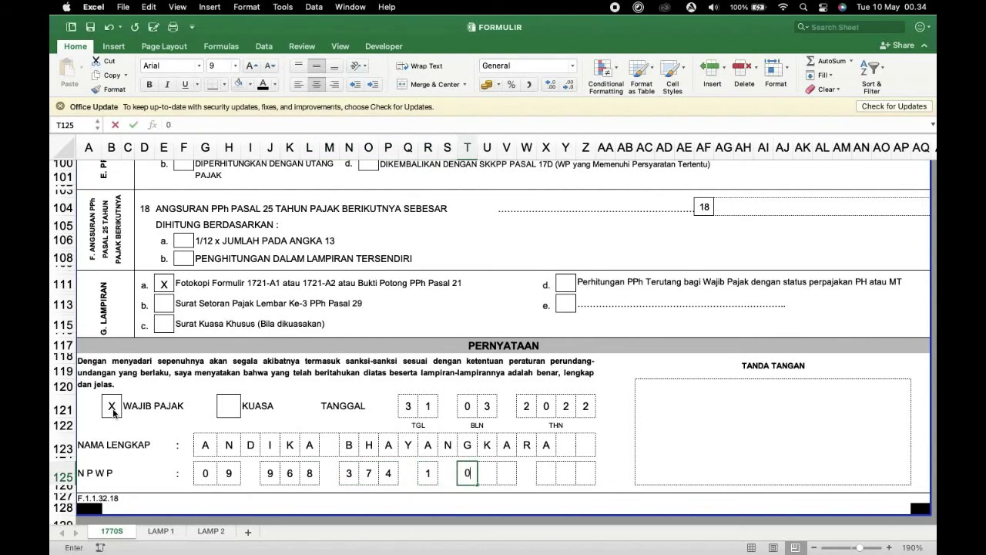
{"action": "key", "text": "Tab"}
{"action": "key", "text": "Tab"}
{"action": "key", "text": "Tab"}
{"action": "key", "text": "Tab"}
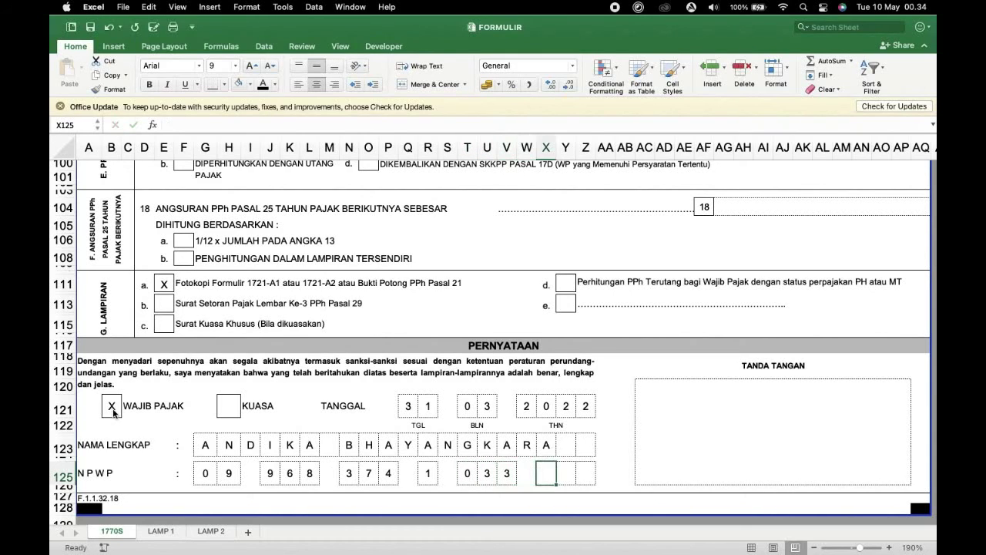
{"action": "key", "text": "Tab"}
{"action": "key", "text": "Tab"}
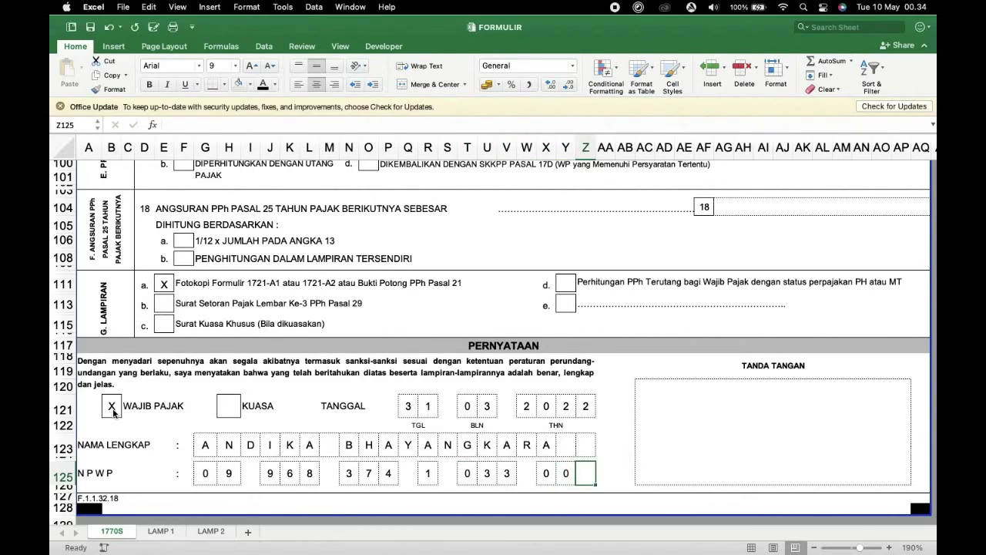
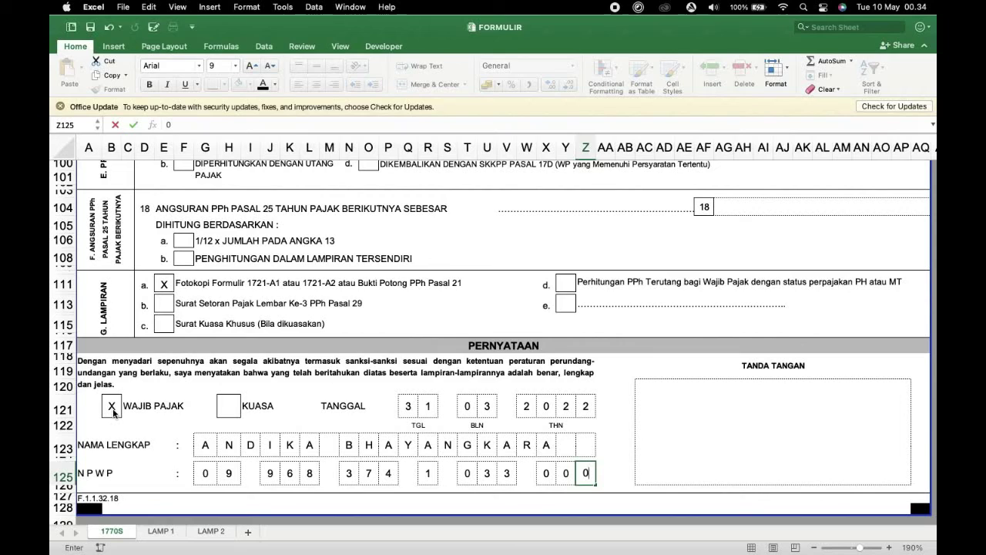